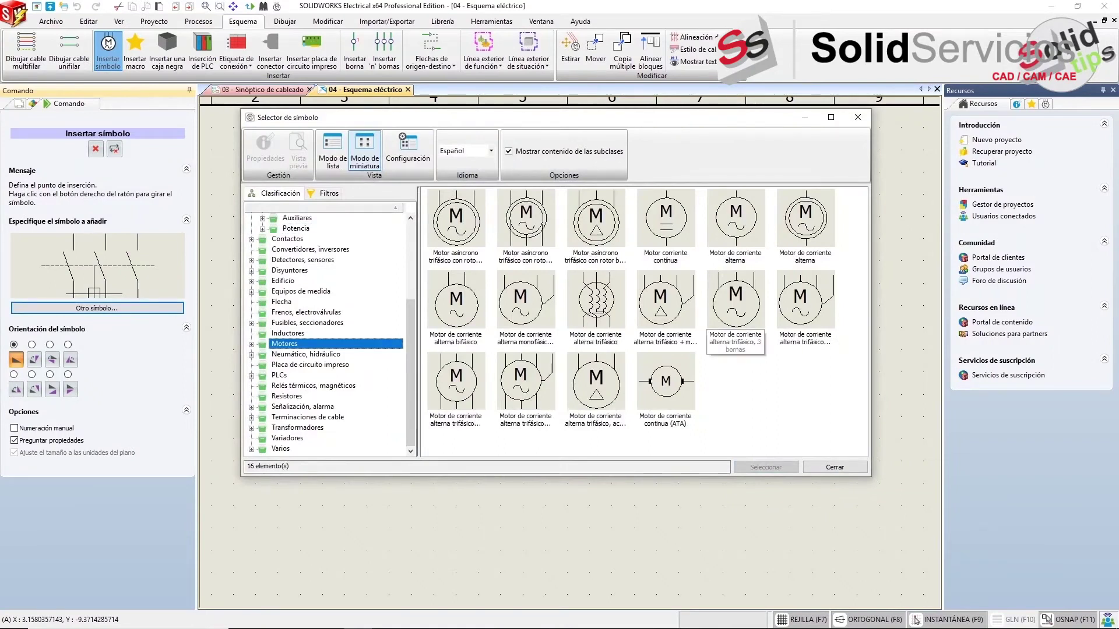
Place the 'Motor de corriente alterna trifásico, 3 bornas + masa' symbol on the schematic.
left_click(806, 300)
left_click(766, 467)
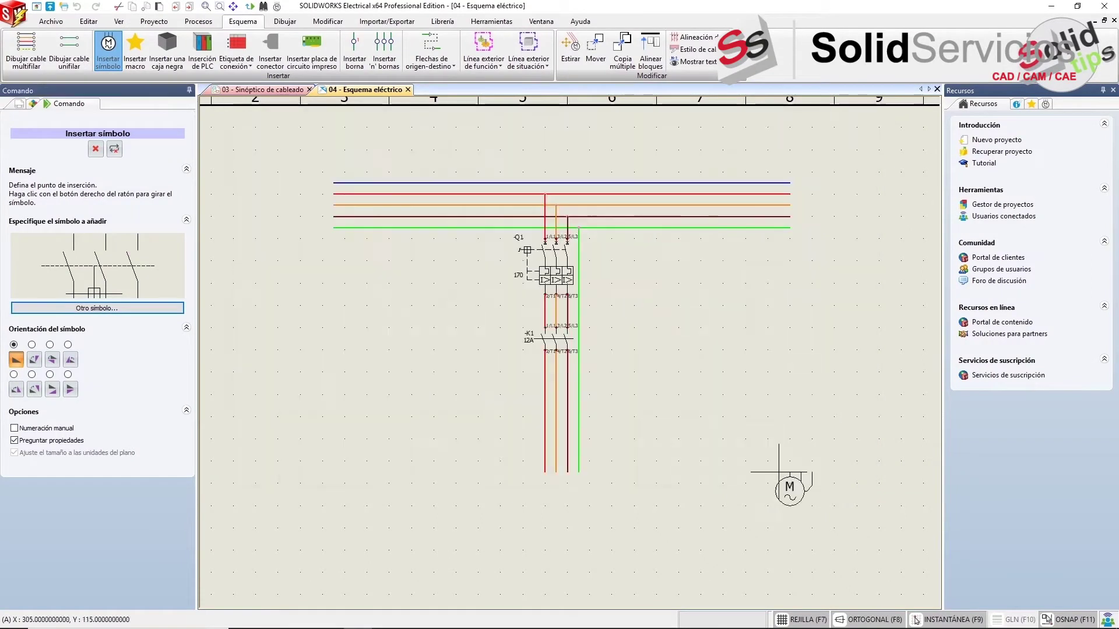
left_click(544, 472)
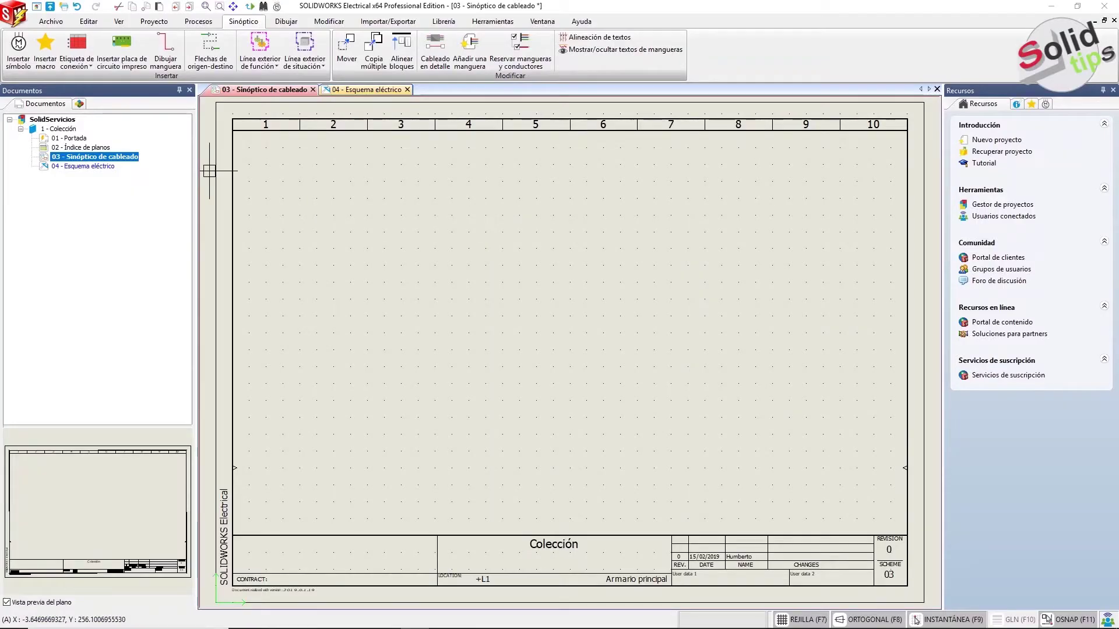
Place the blue Motor symbol in the lower left of the synoptic sheet.
left_click(18, 53)
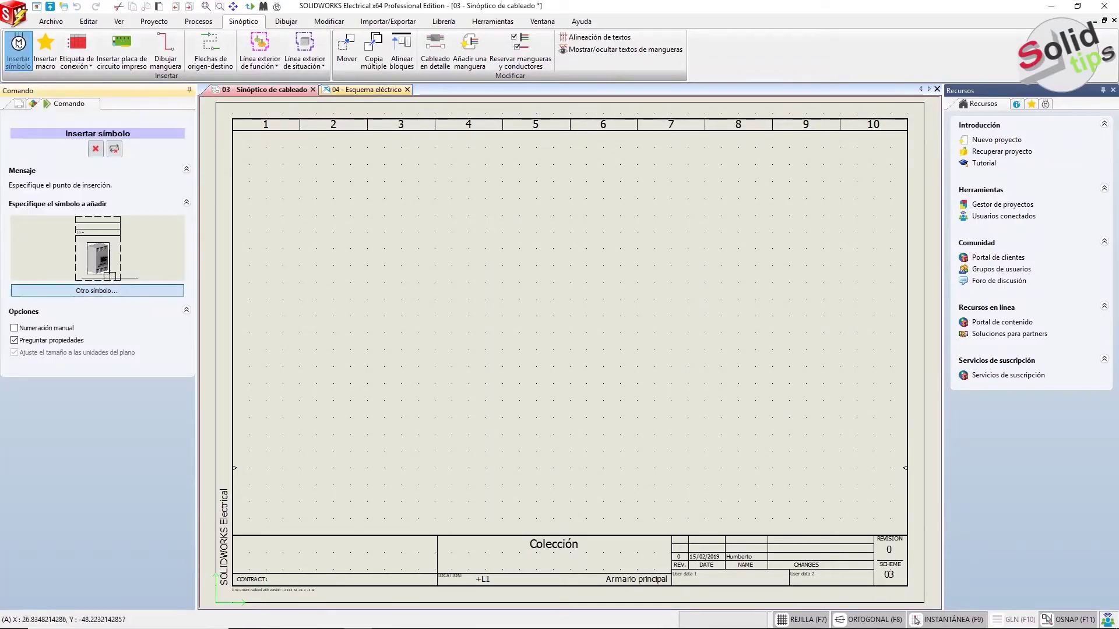
left_click(97, 291)
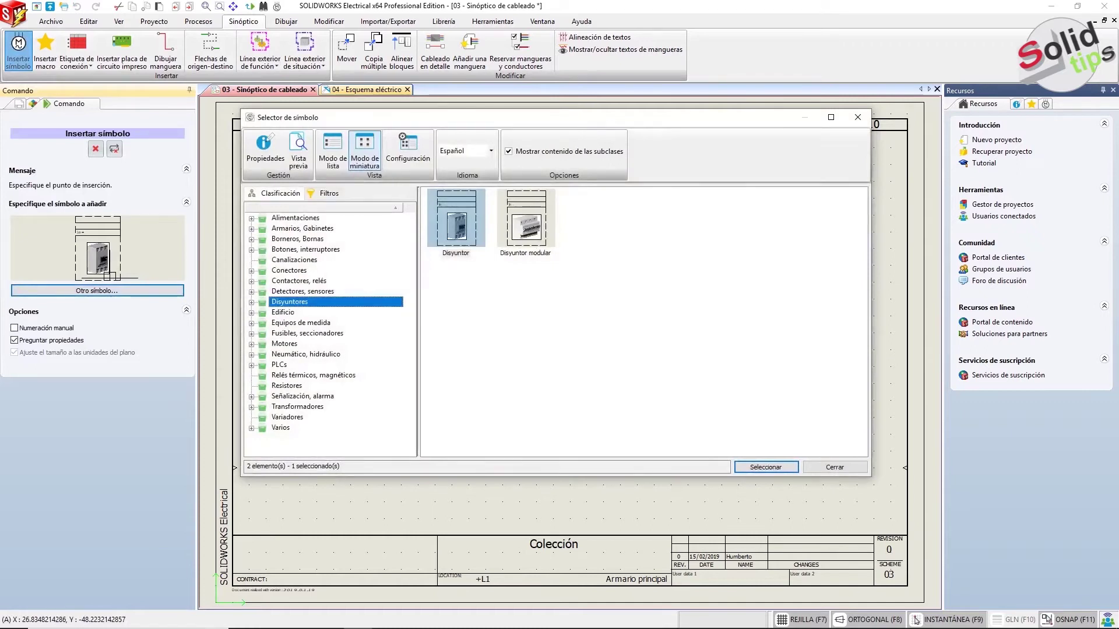
key("Down")
key("Down")
key("Down")
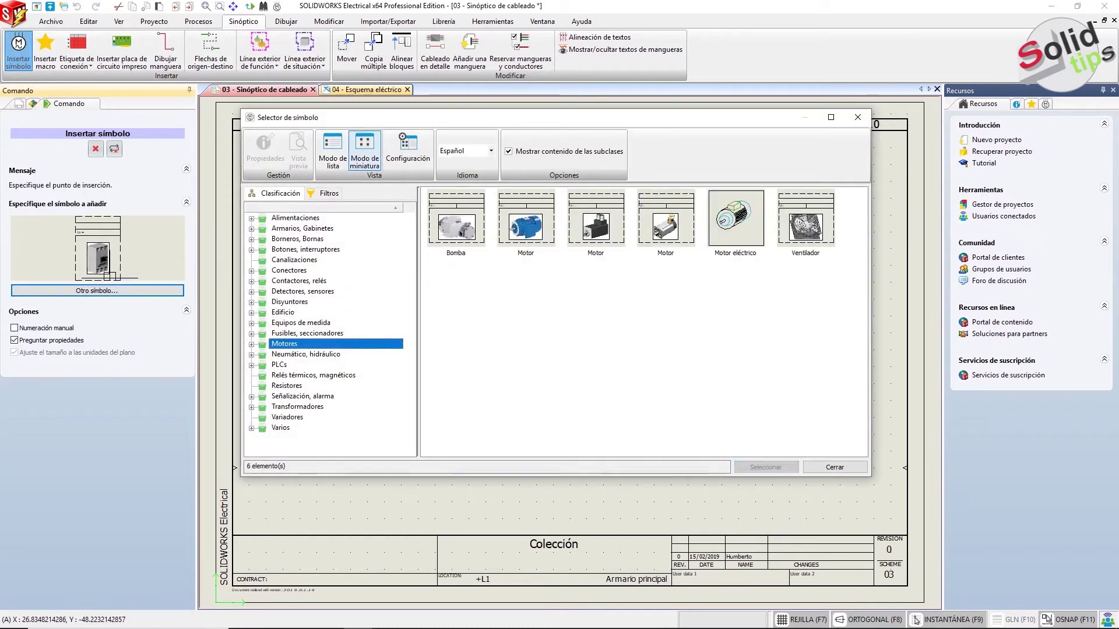
left_click(526, 222)
left_click(766, 466)
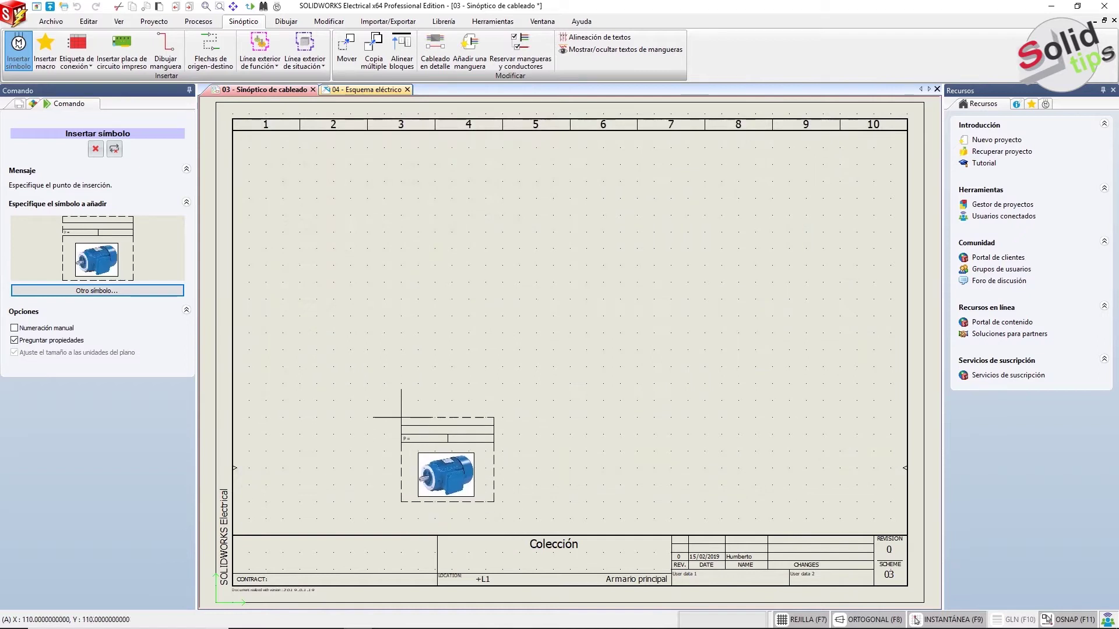
left_click(385, 417)
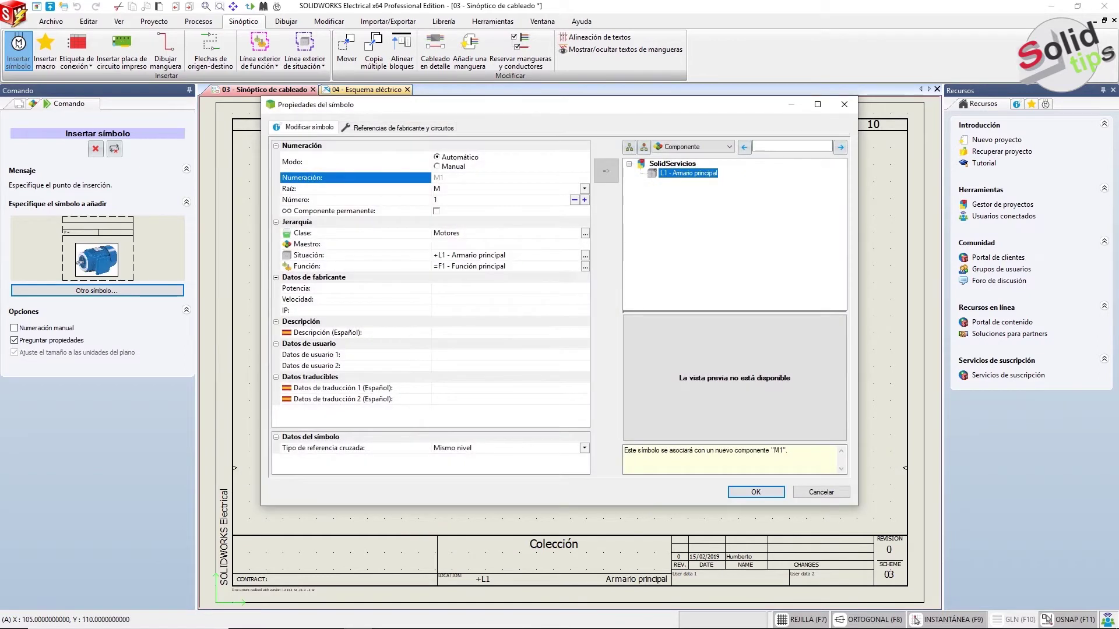
Assign the motor to a new location L2 described 'Motor' and confirm it as M1.
left_click(585, 255)
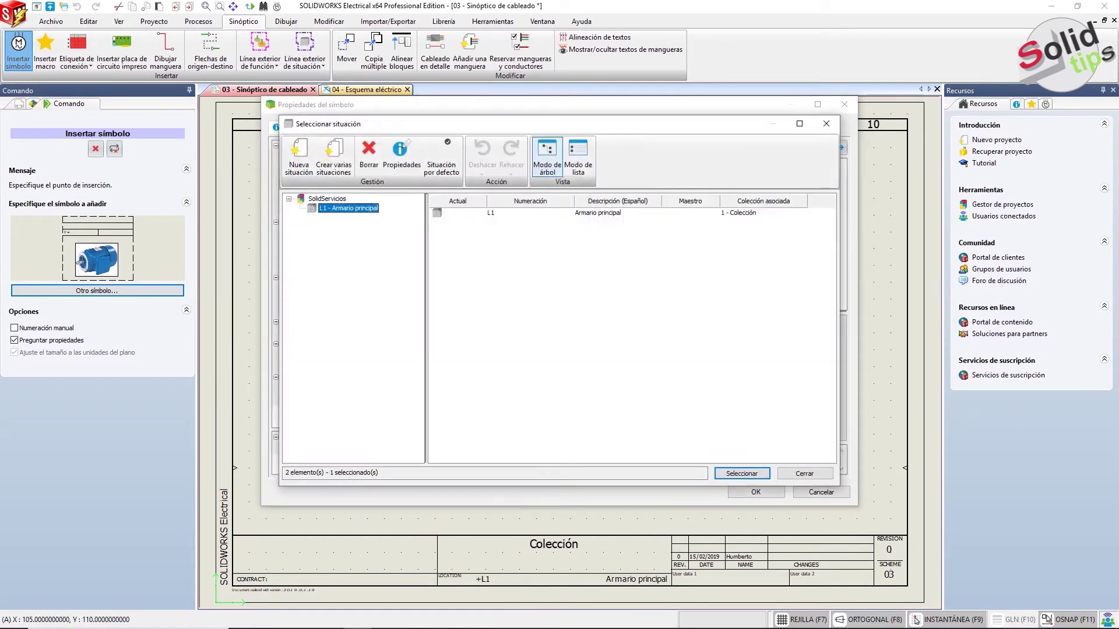
left_click(298, 155)
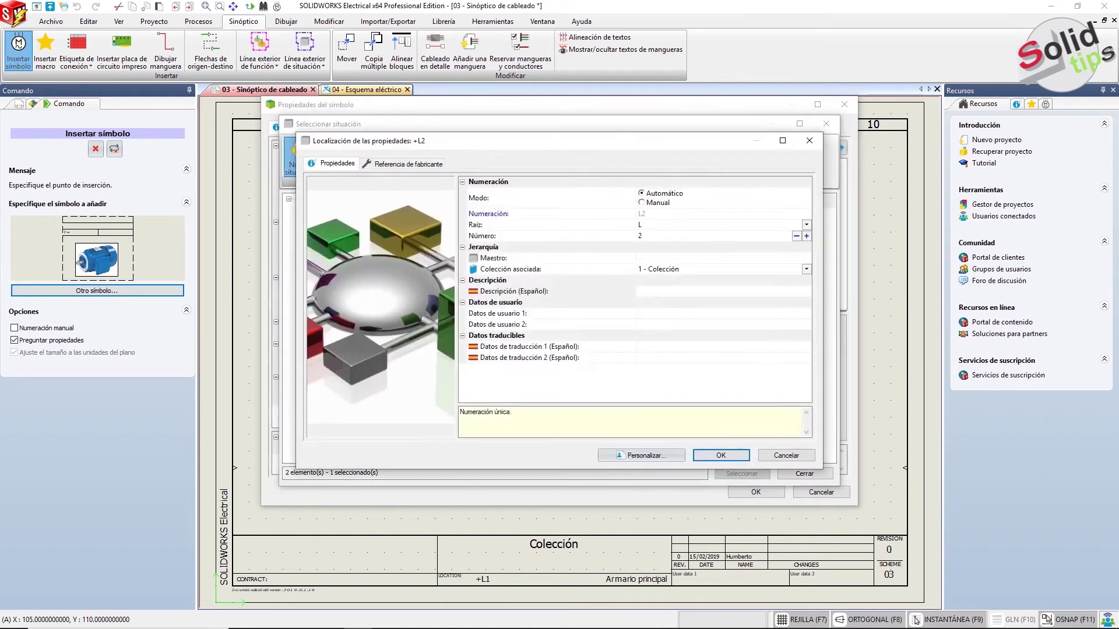
left_click(670, 291)
type("Motor")
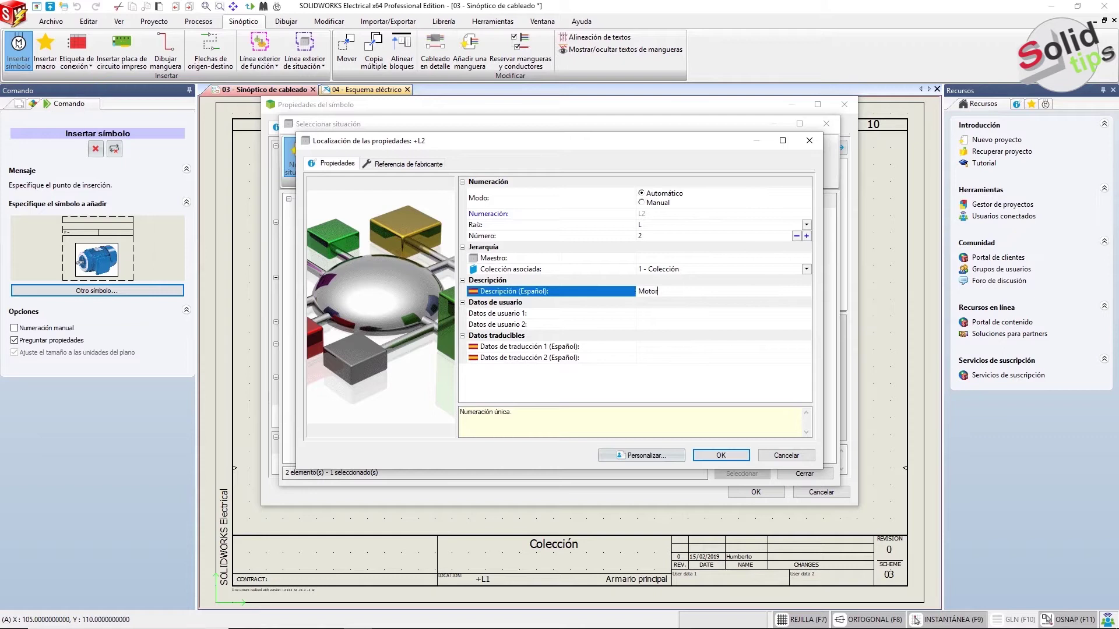
key("Return")
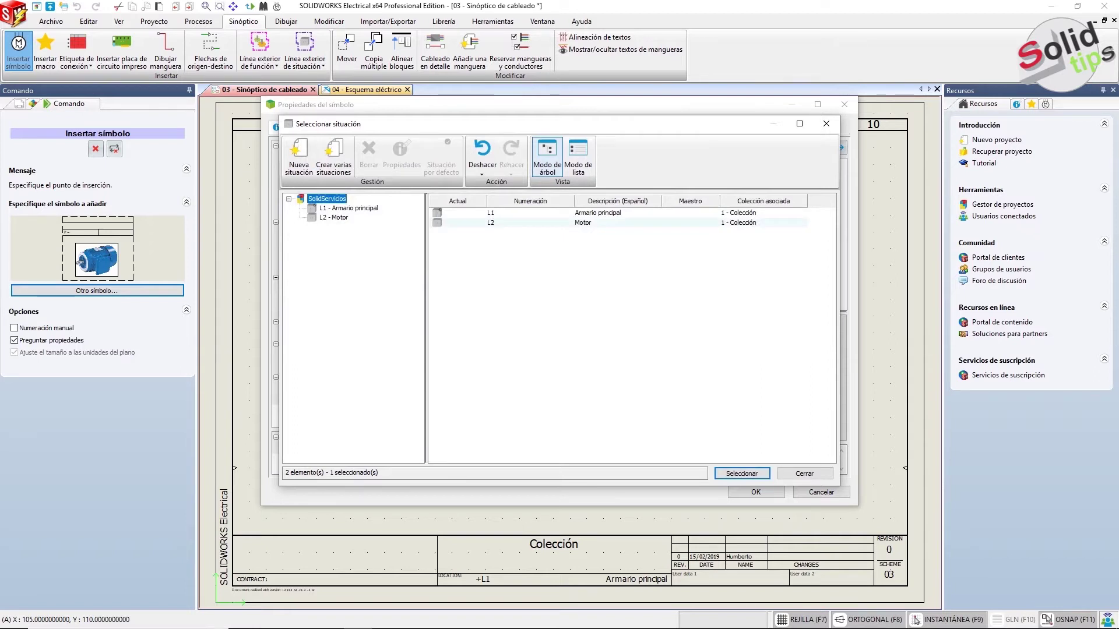
key("Return")
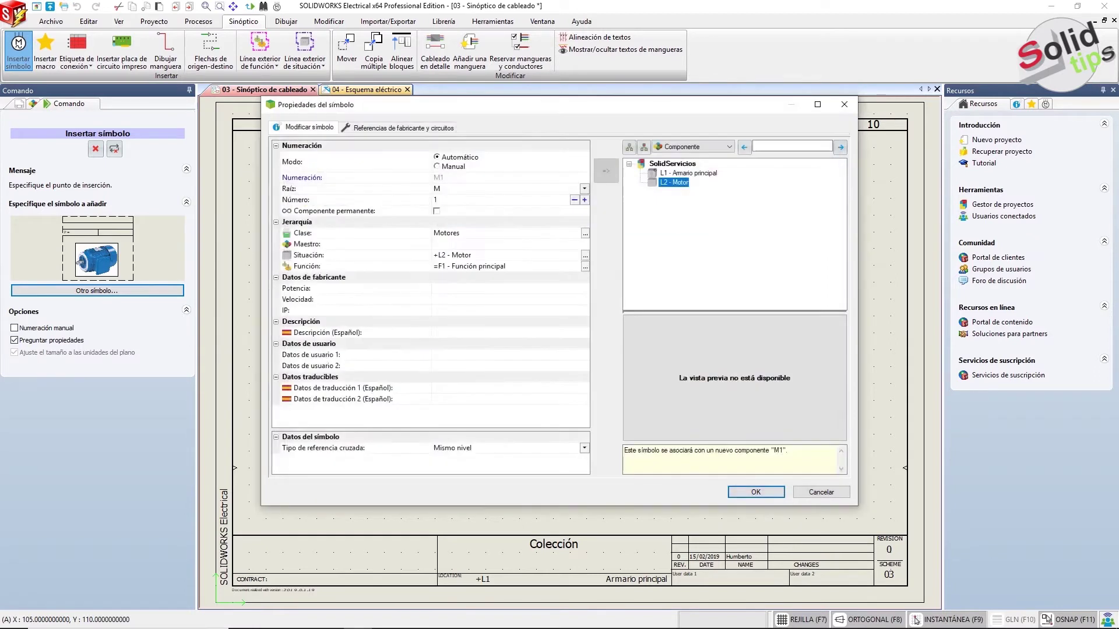
key("Return")
left_click(18, 53)
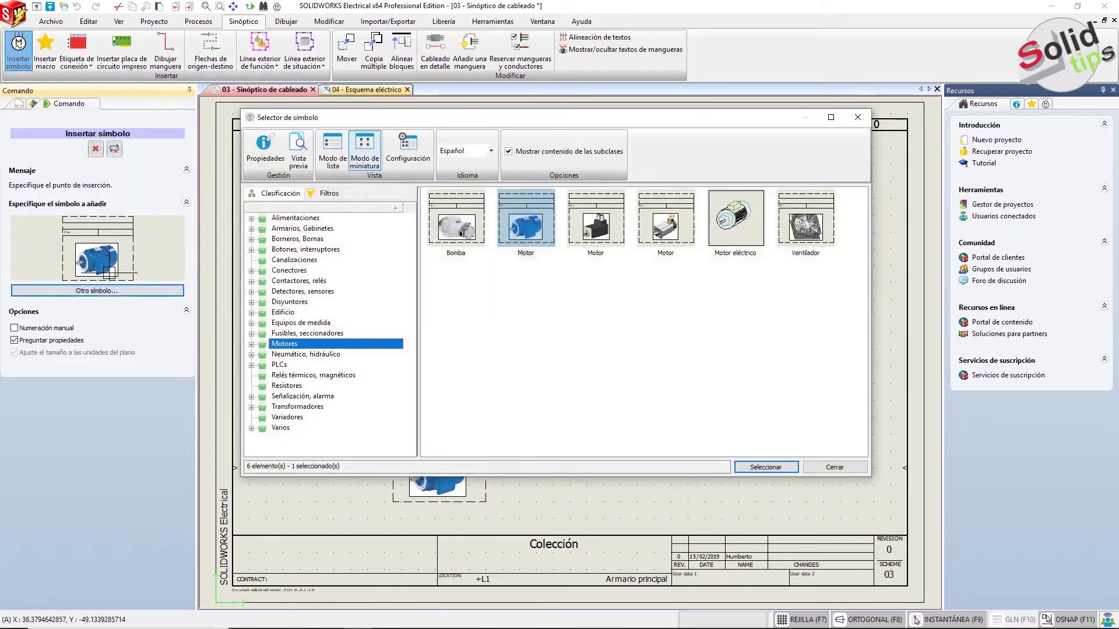
Place the Bornero terminal block X1 to the right of the motor.
left_click(297, 238)
left_click(456, 218)
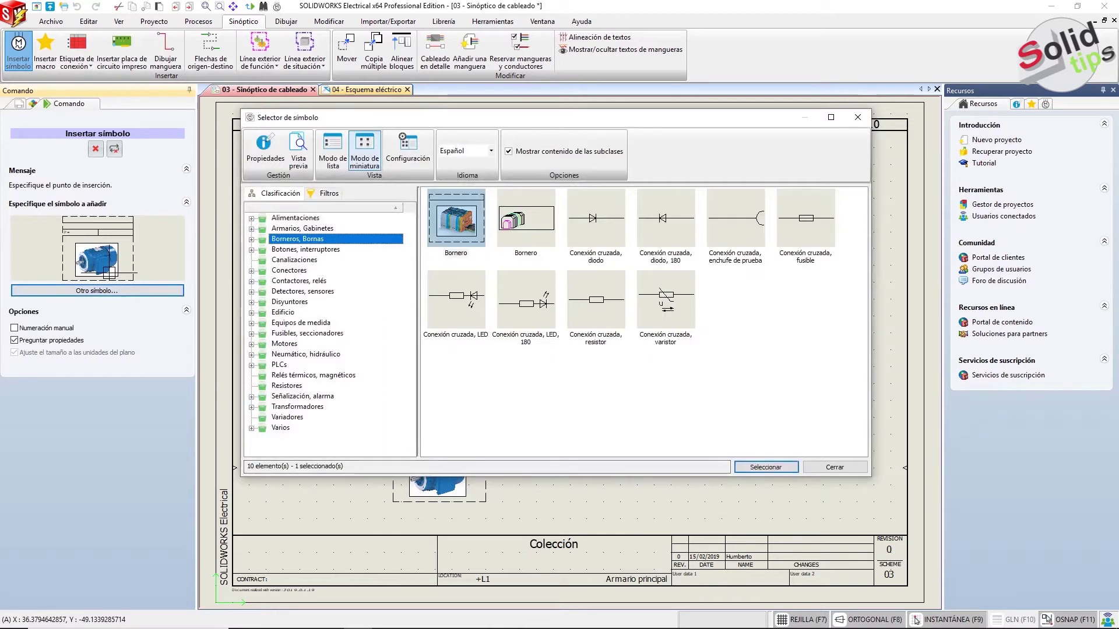
left_click(766, 467)
left_click(617, 427)
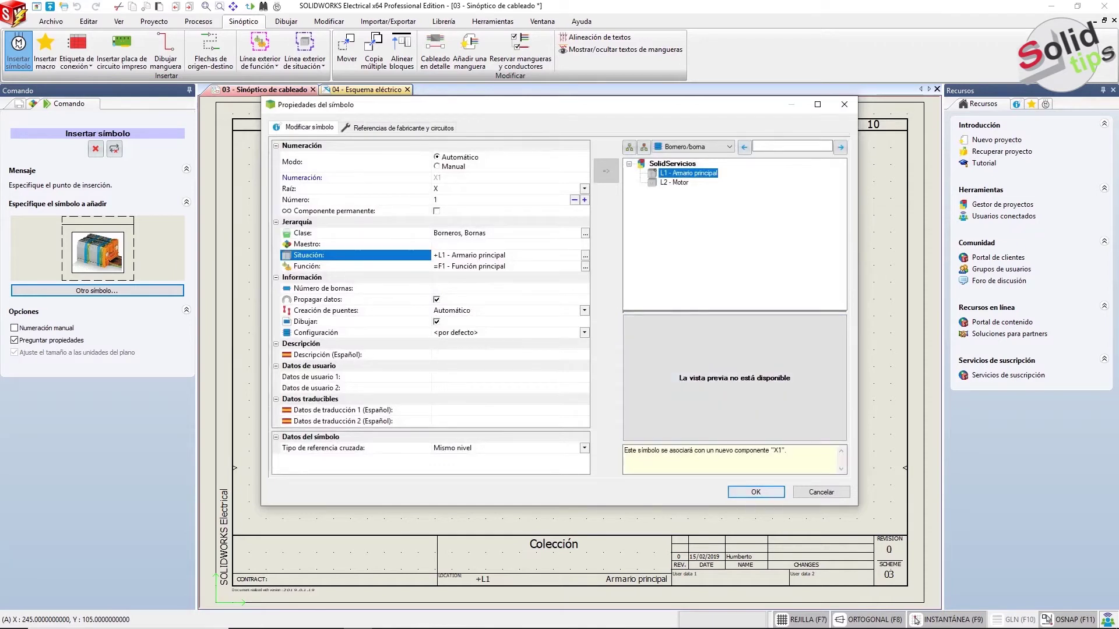
left_click(755, 491)
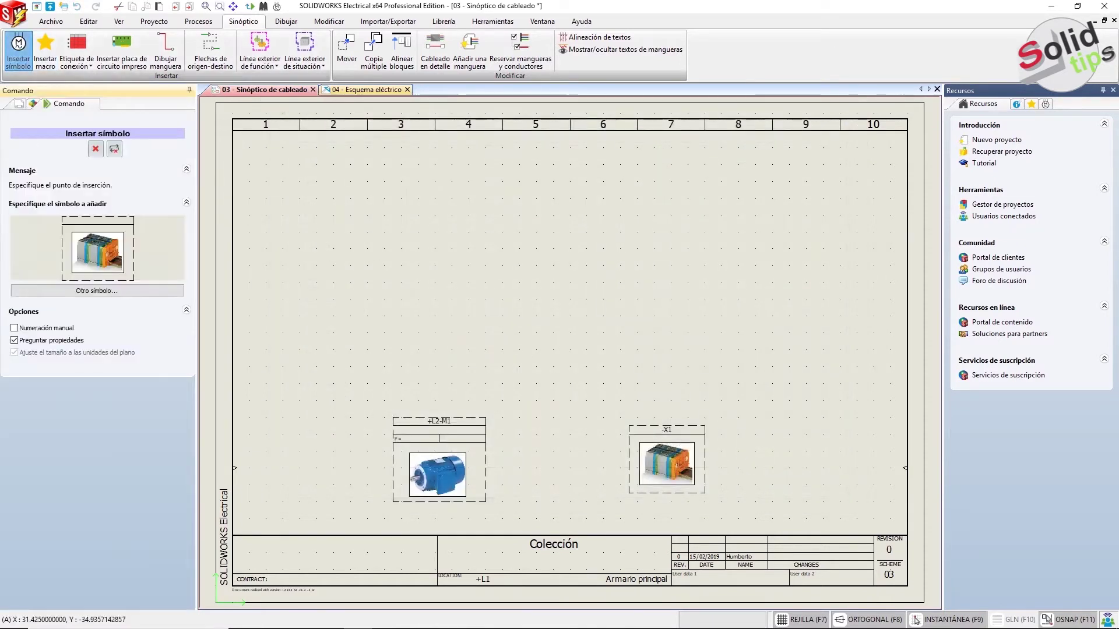
Place the Contactor K1 above the terminal block.
left_click(97, 290)
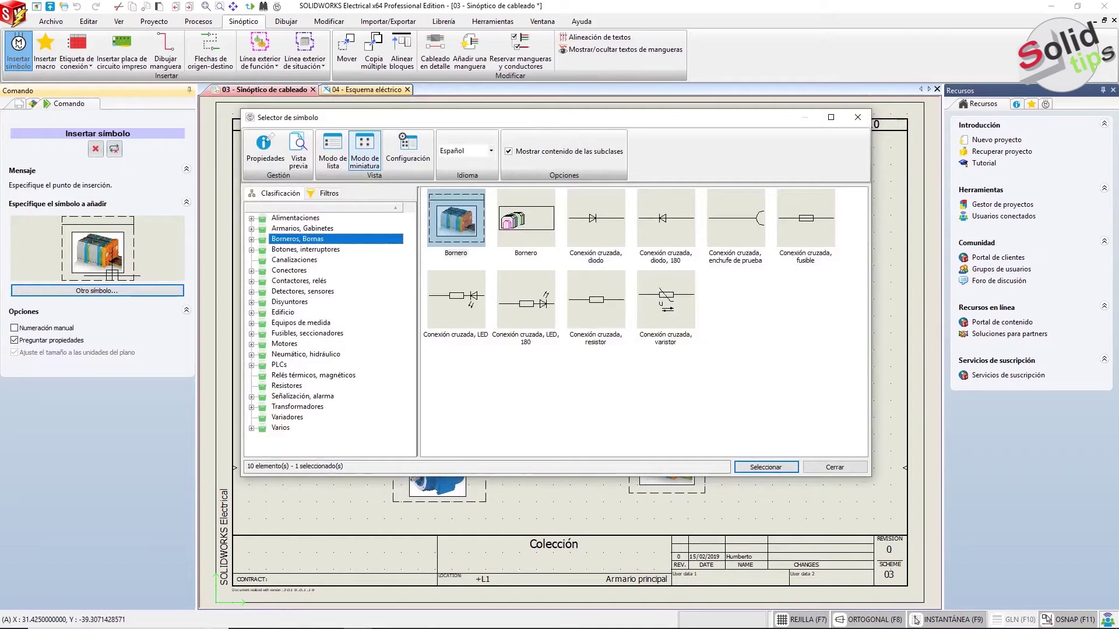
key("Down")
key("Down")
key("Down")
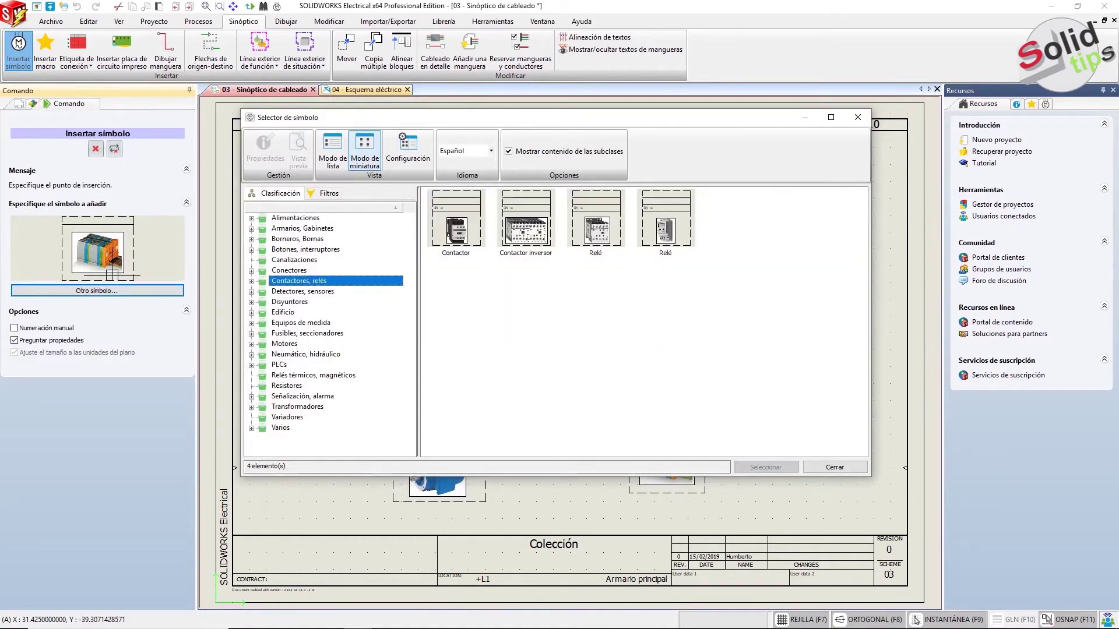
left_click(457, 221)
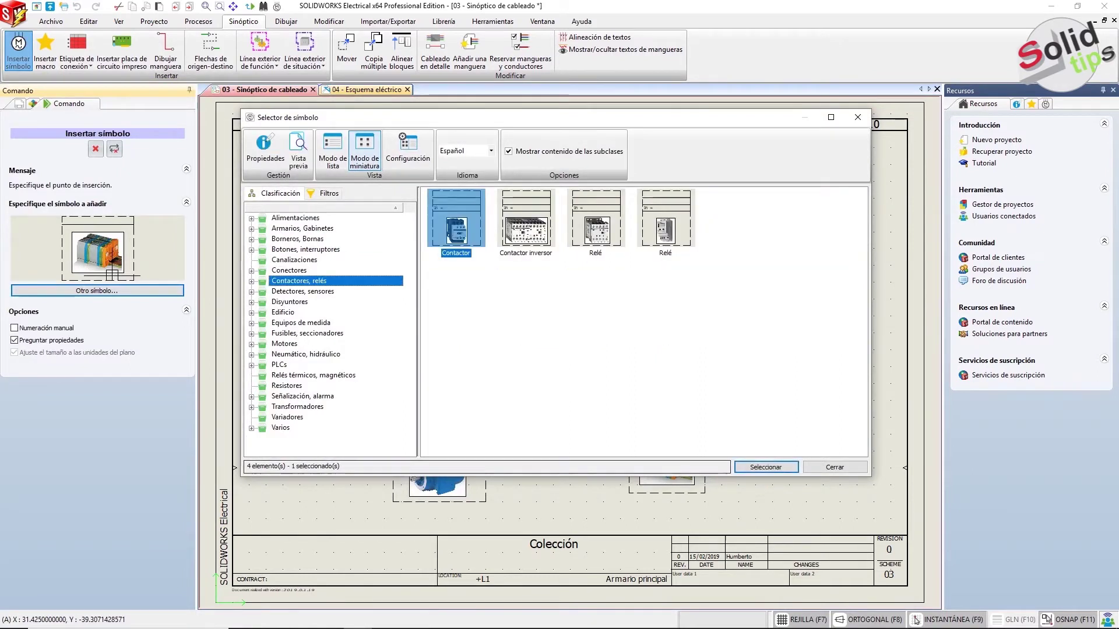
left_click(765, 467)
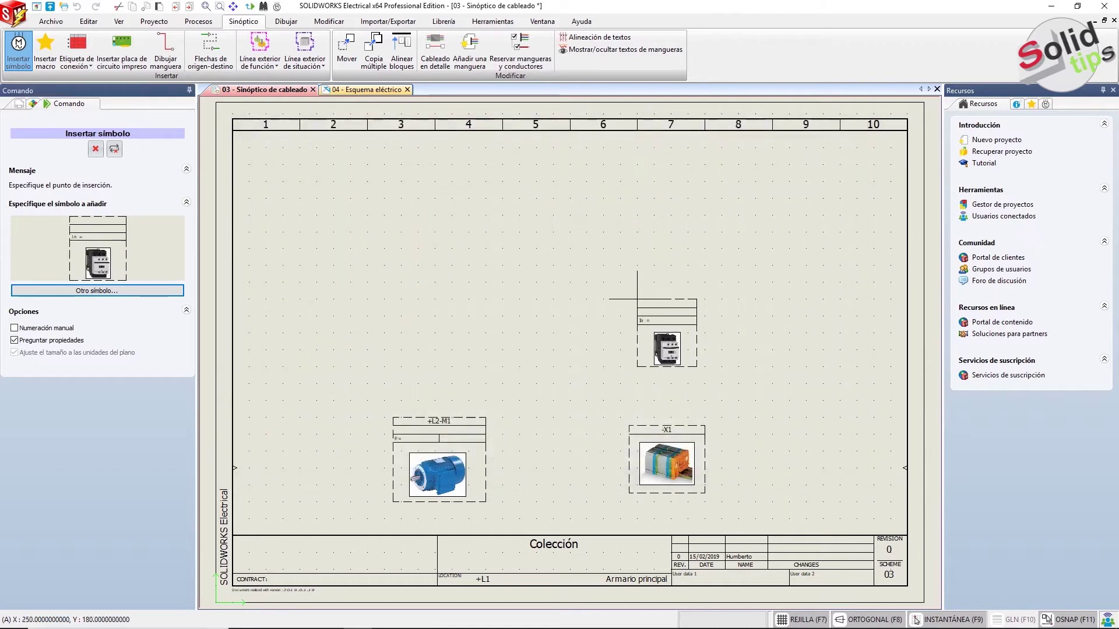
left_click(637, 299)
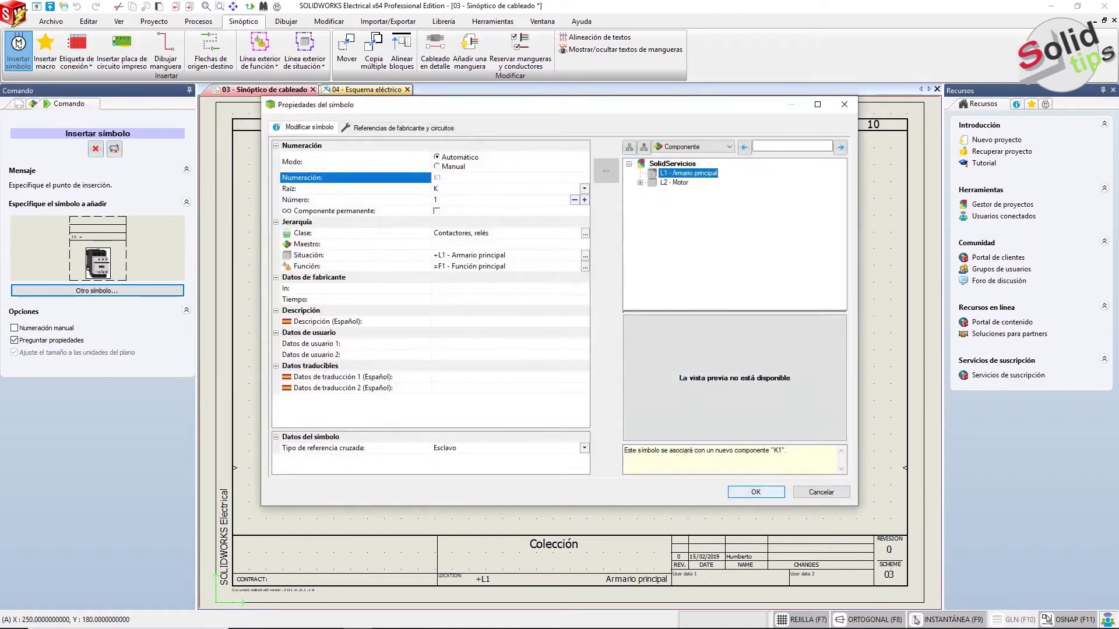
left_click(309, 255)
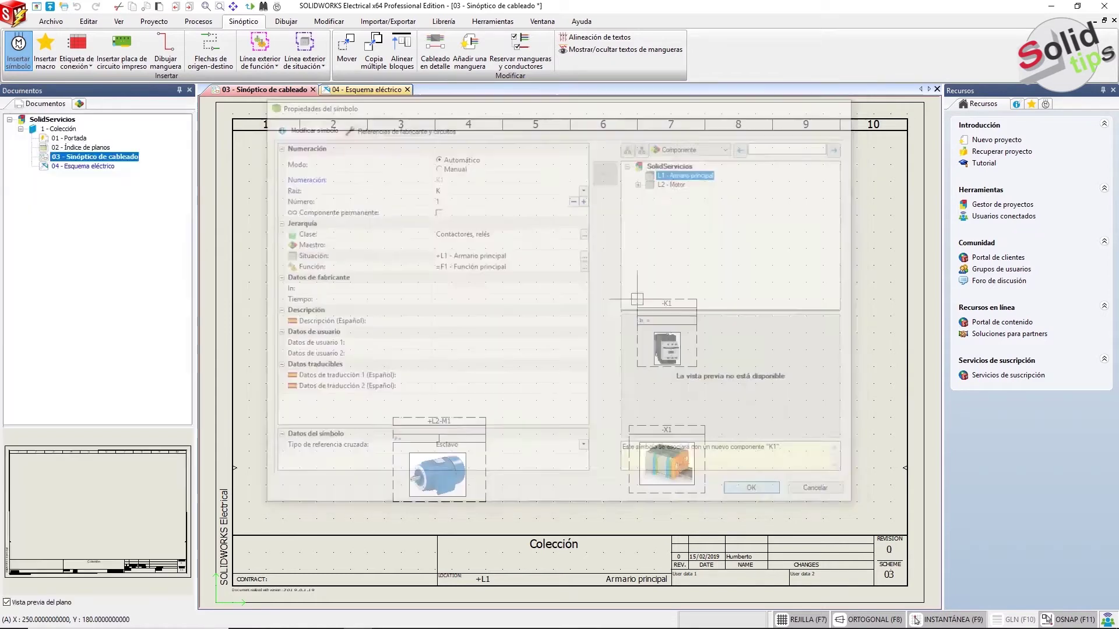
left_click(756, 492)
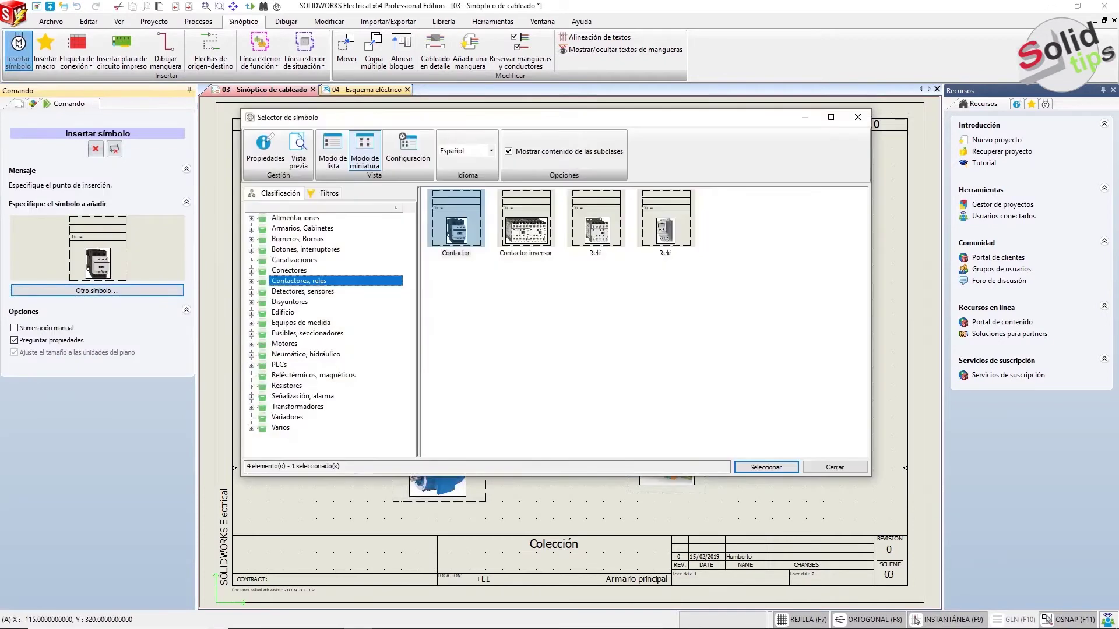
Place the Disyuntor circuit breaker Q1 above the contactor.
key("Down")
key("Down")
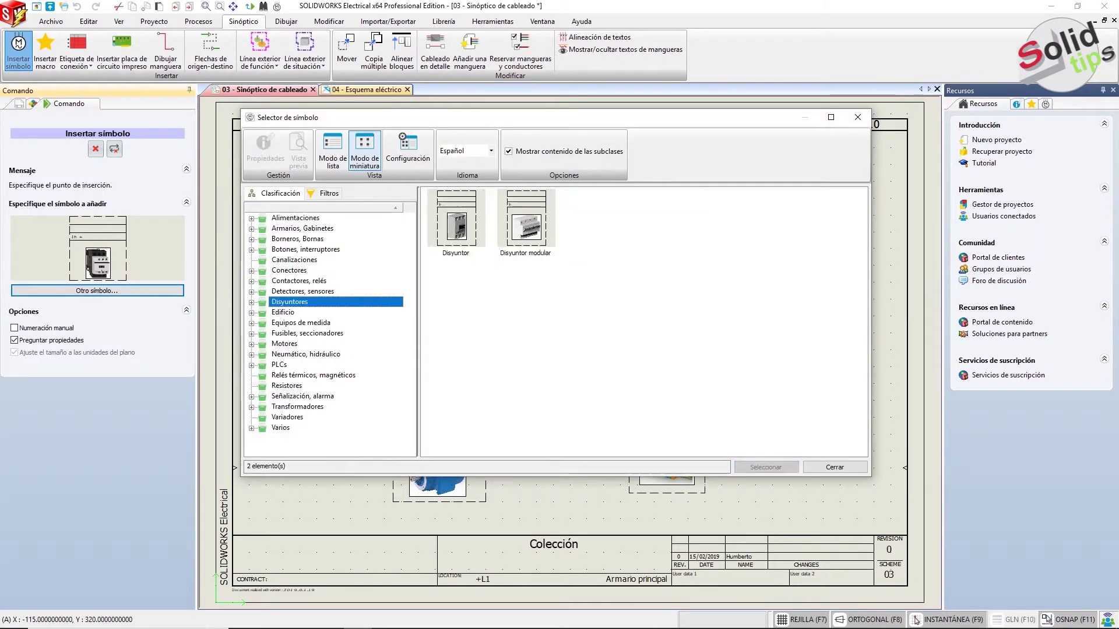
key("Tab")
key("Return")
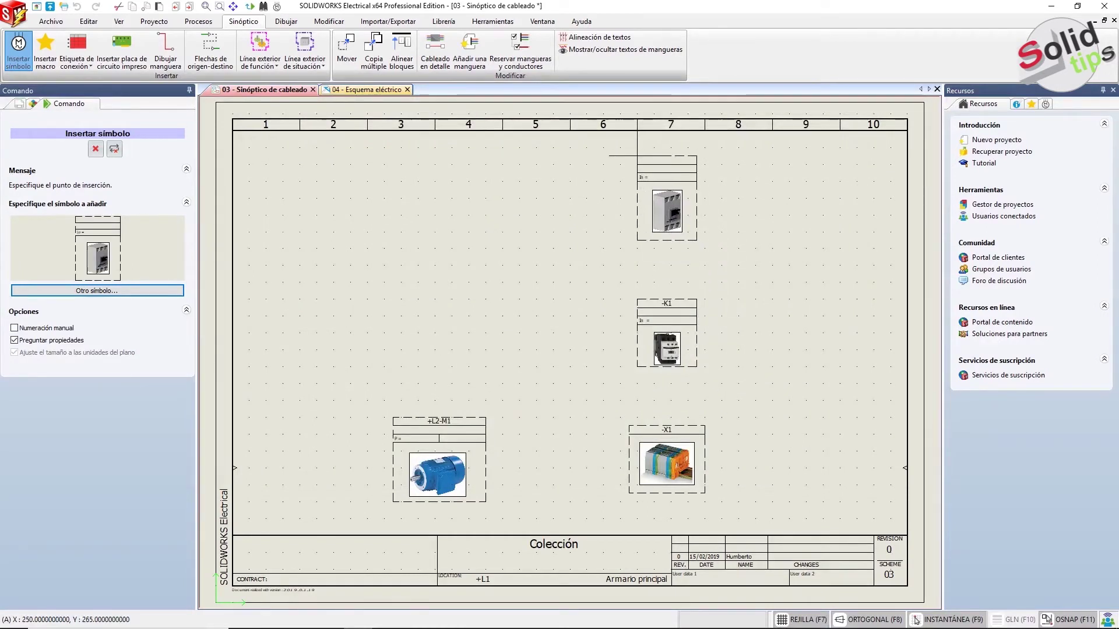
left_click(637, 155)
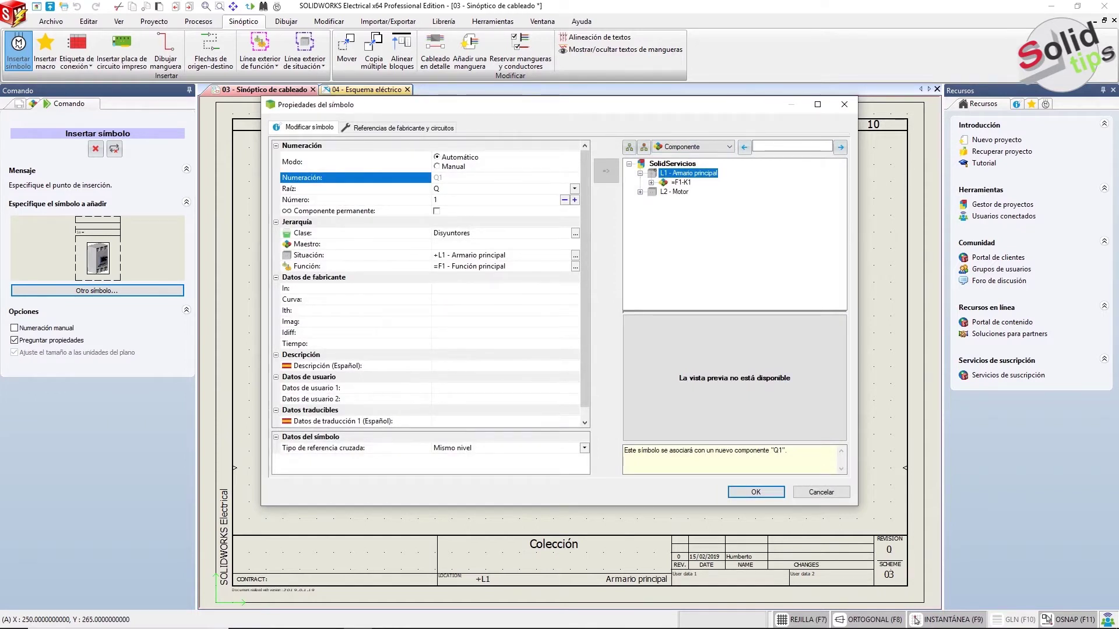
left_click(755, 492)
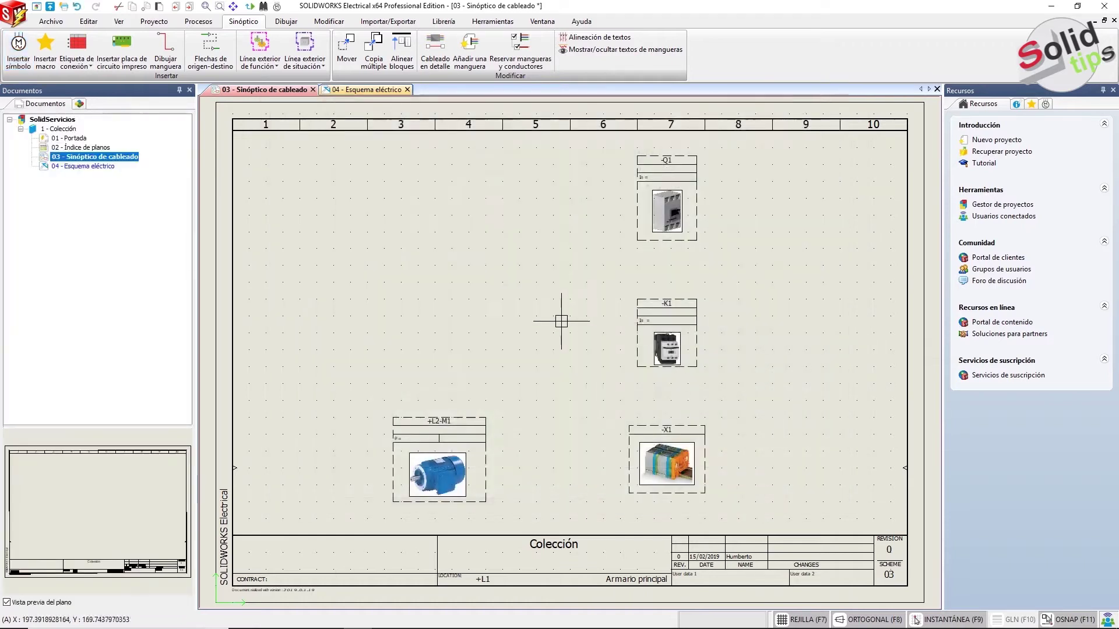
Draw hoses linking M1→X1, X1→K1 and K1→Q1, then switch to sheet 04 - Esquema eléctrico.
left_click(166, 50)
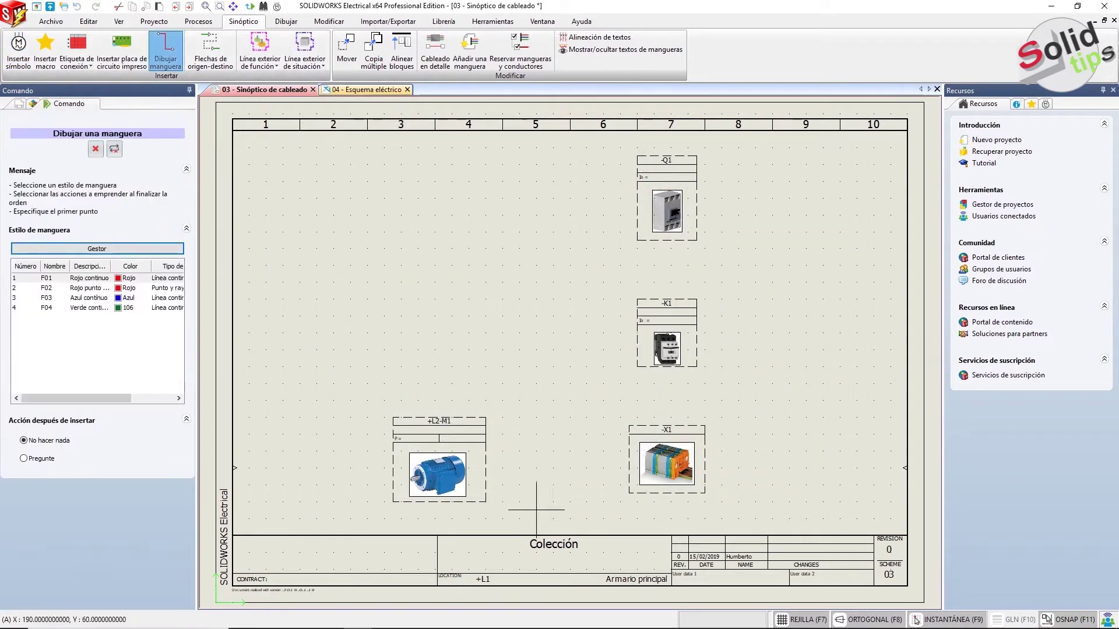
left_click(485, 460)
left_click(630, 460)
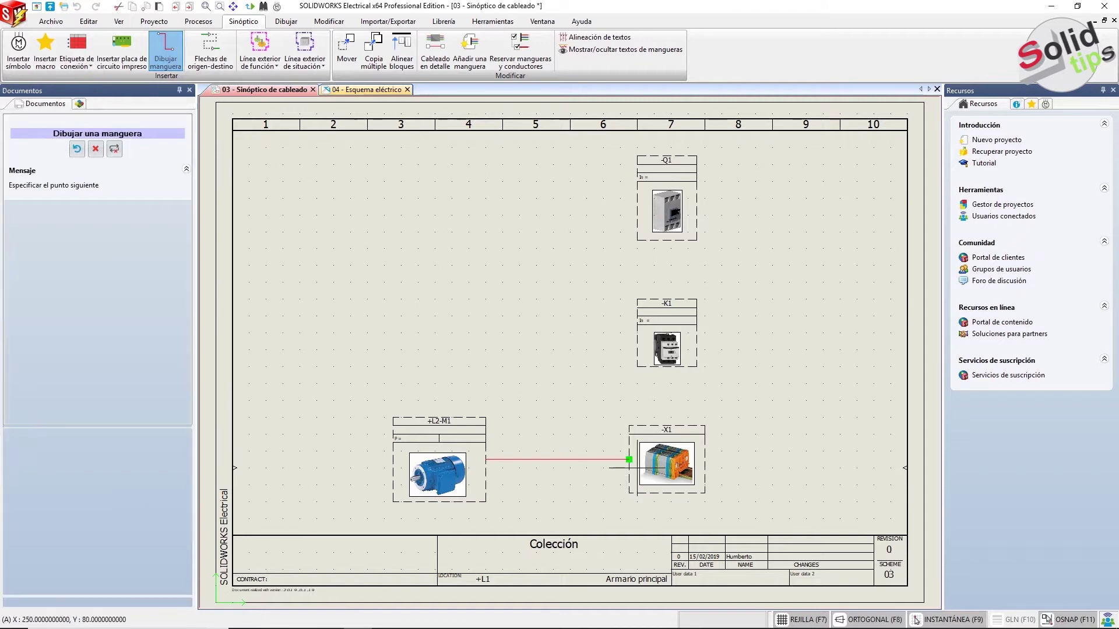
left_click(165, 49)
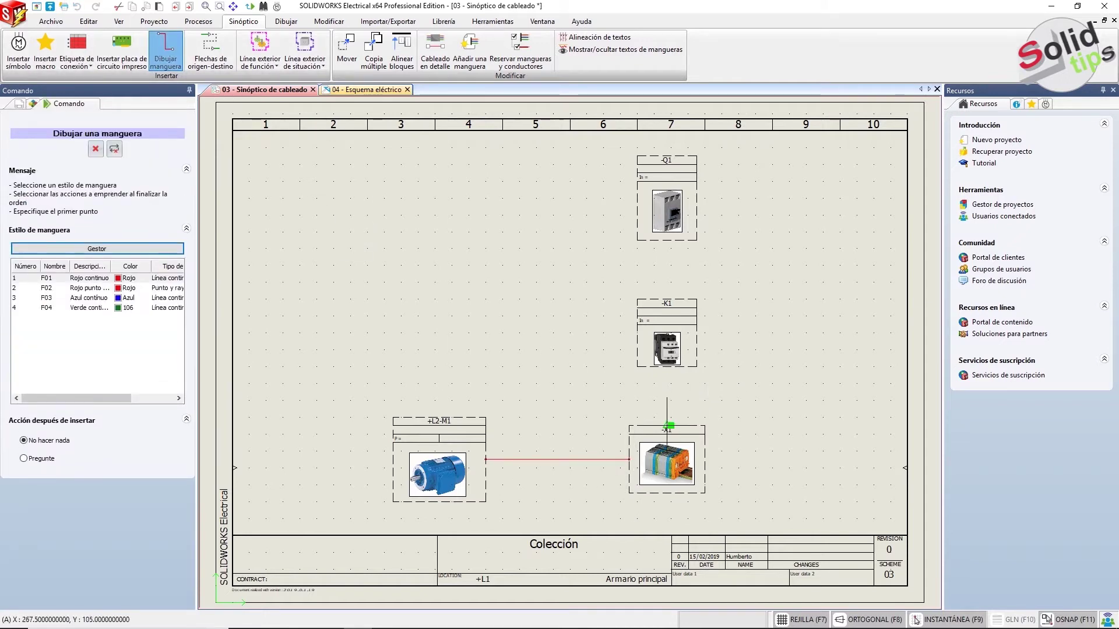
left_click(670, 426)
left_click(670, 367)
left_click(166, 50)
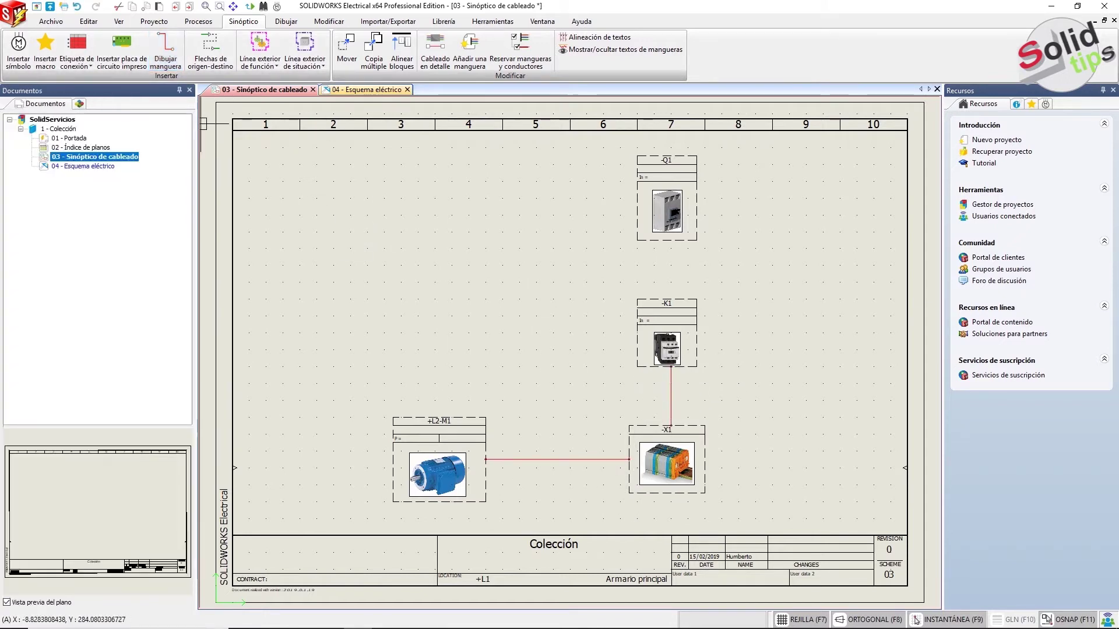
left_click(671, 300)
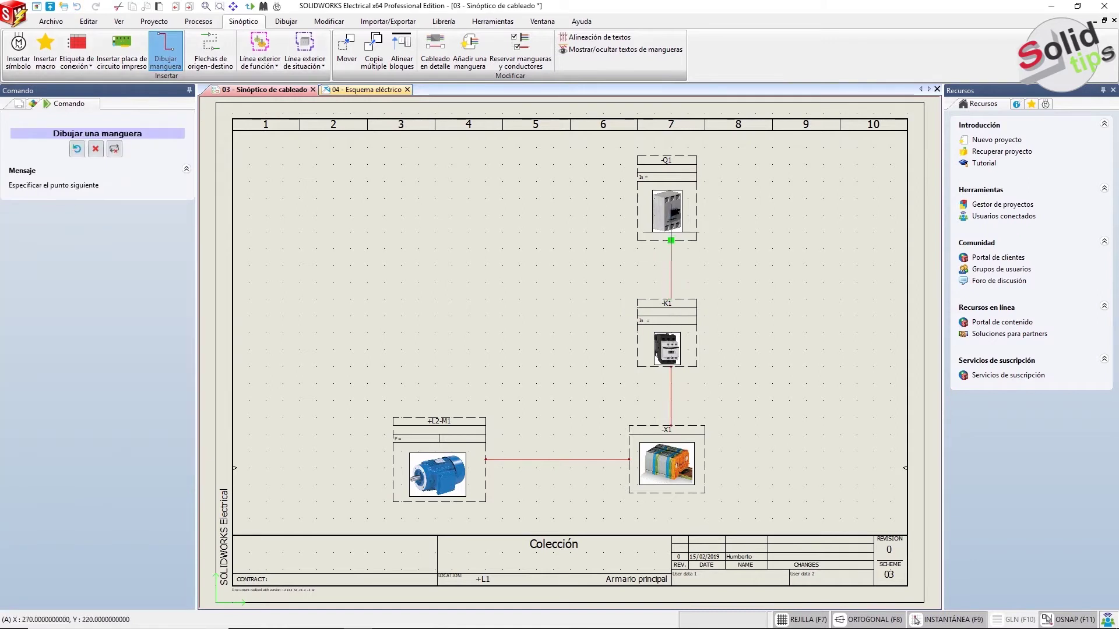
left_click(671, 241)
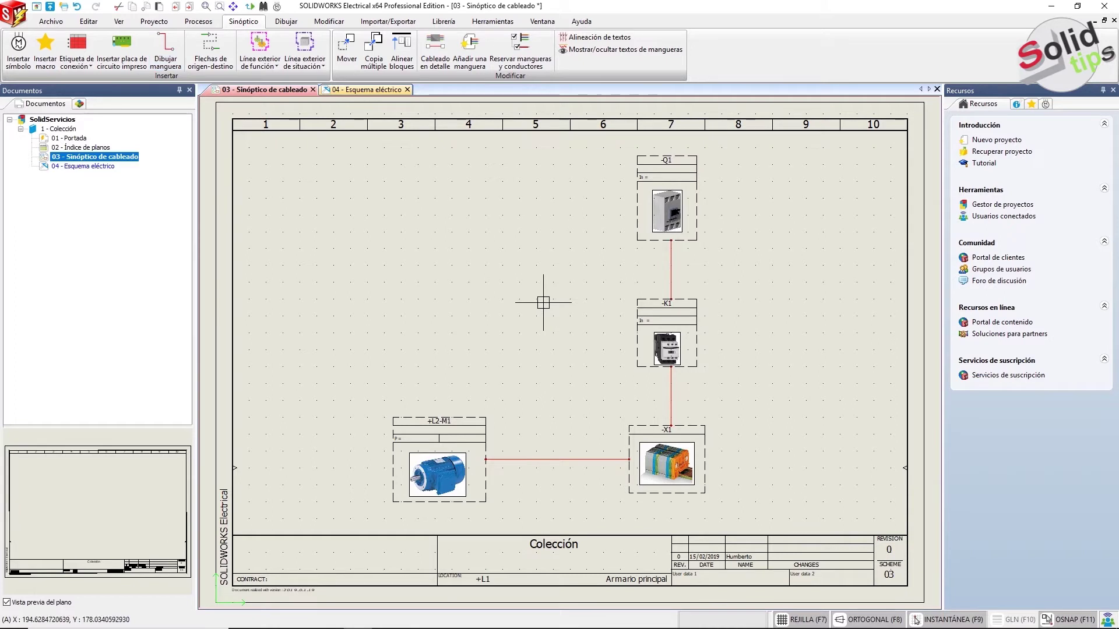
key("ctrl+Tab")
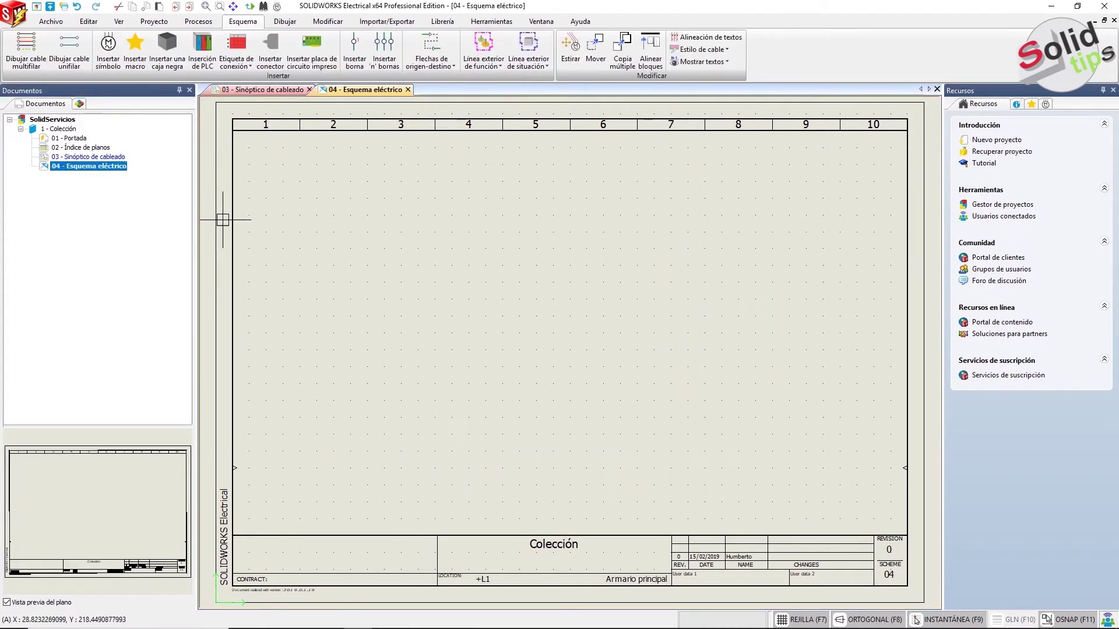
Draw a horizontal five-conductor bus in the 'Cada fase con un color' style.
left_click(26, 50)
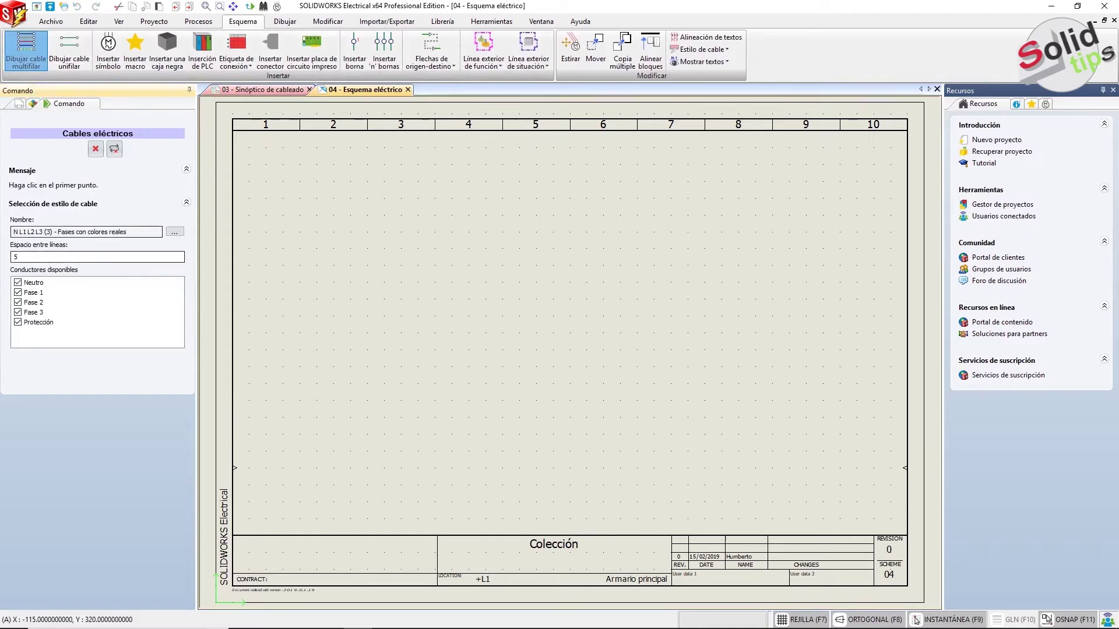
left_click(175, 232)
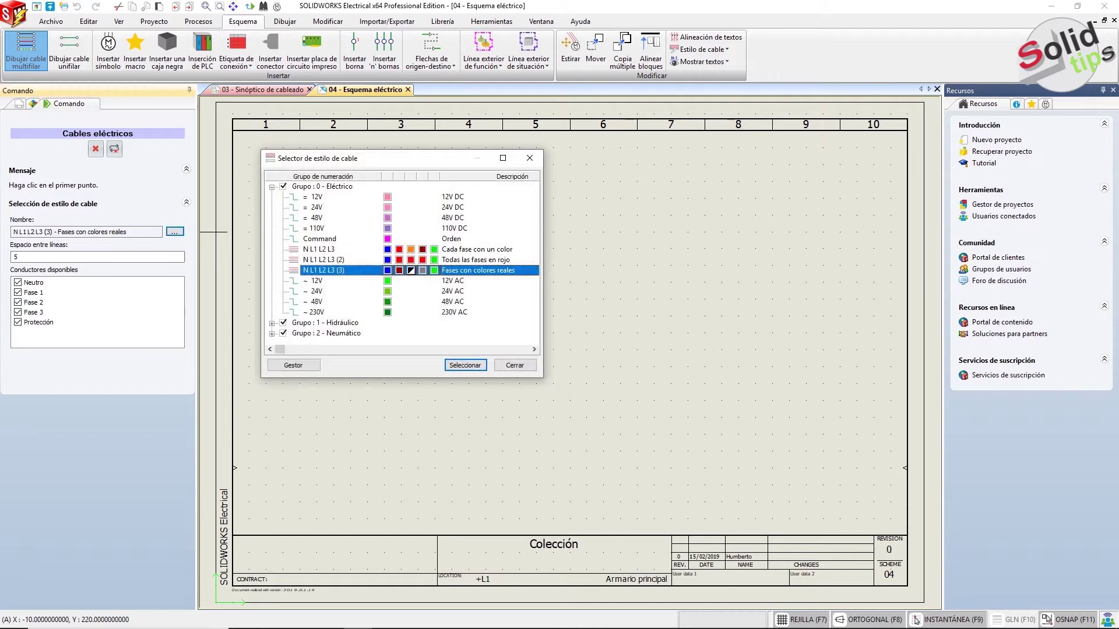
key("Up")
key("Up")
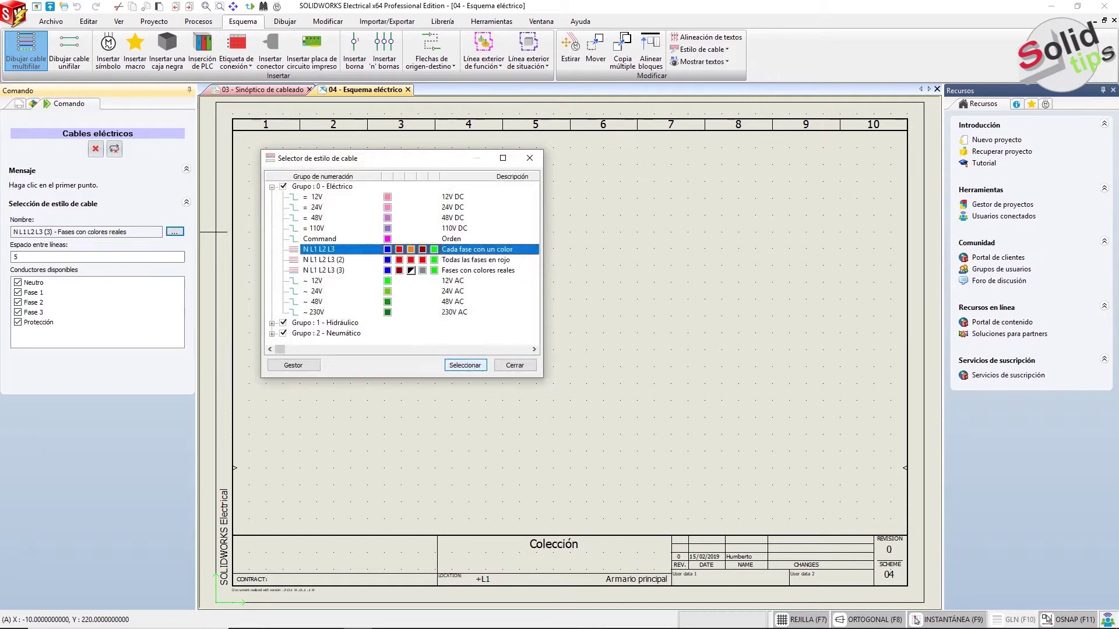
key("Return")
left_click(393, 189)
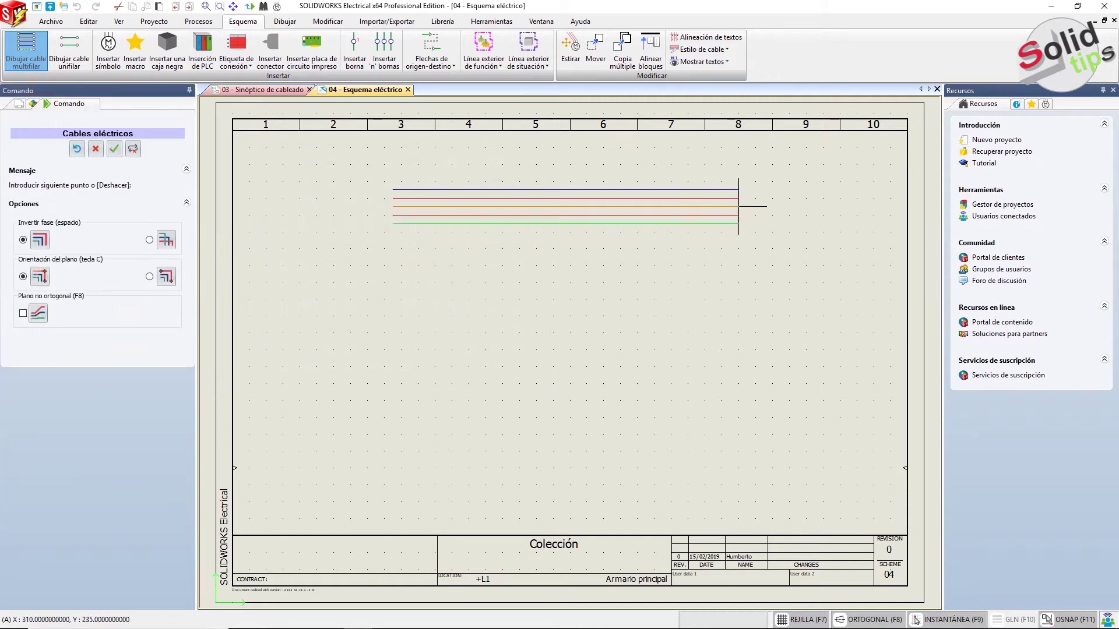
left_click(629, 215)
key("Escape")
scroll(629, 217, "up", 2)
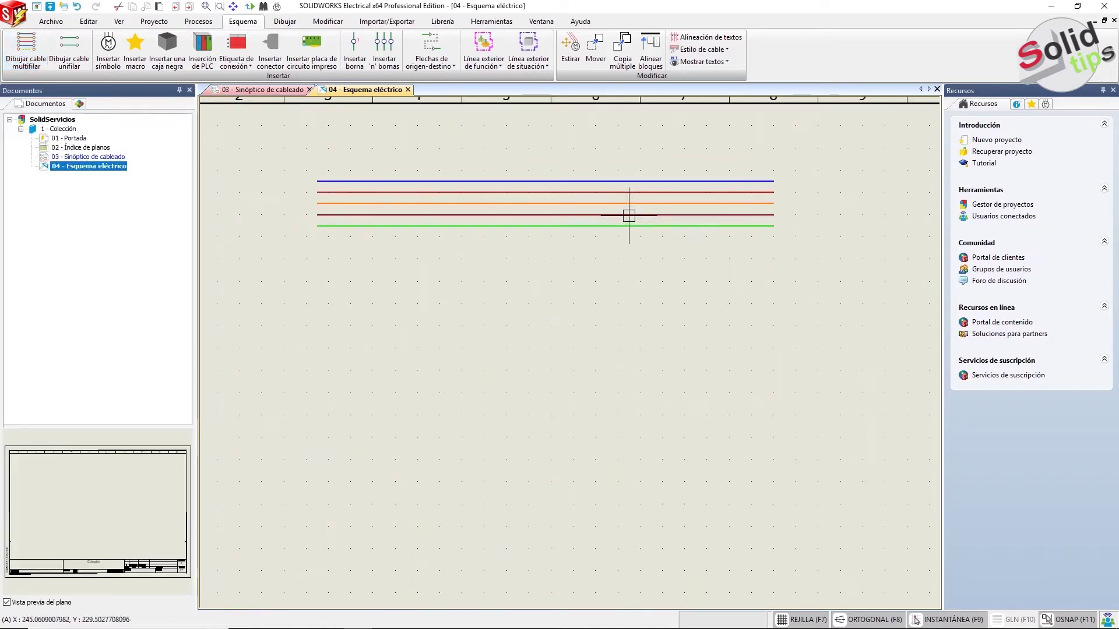
Draw a vertical multiwire drop from the bus with Neutro unchecked.
left_click(27, 50)
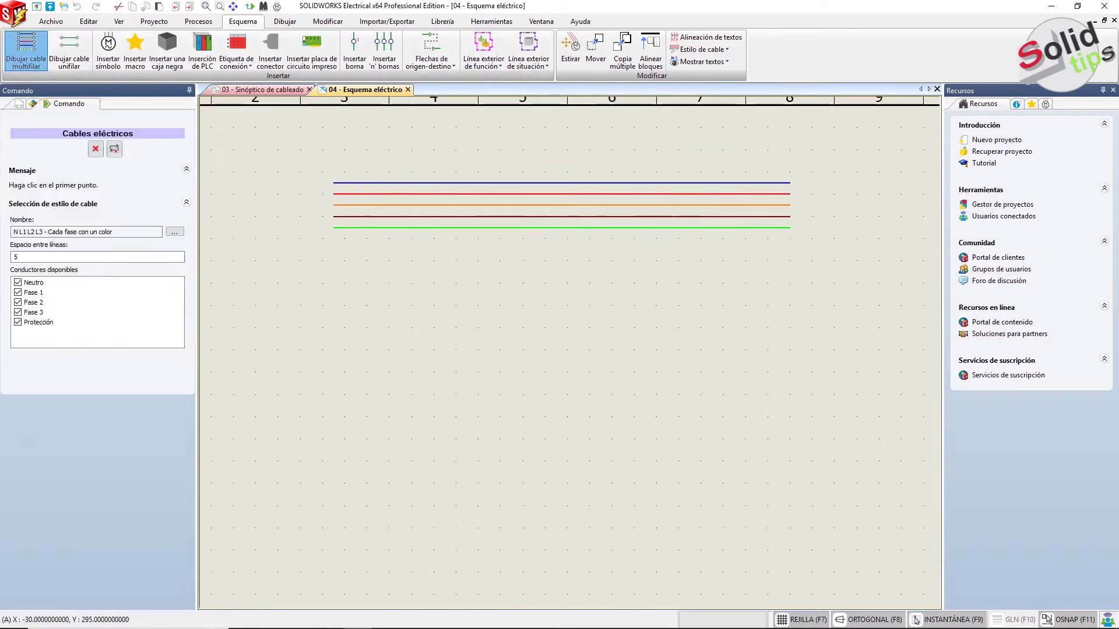
left_click(18, 282)
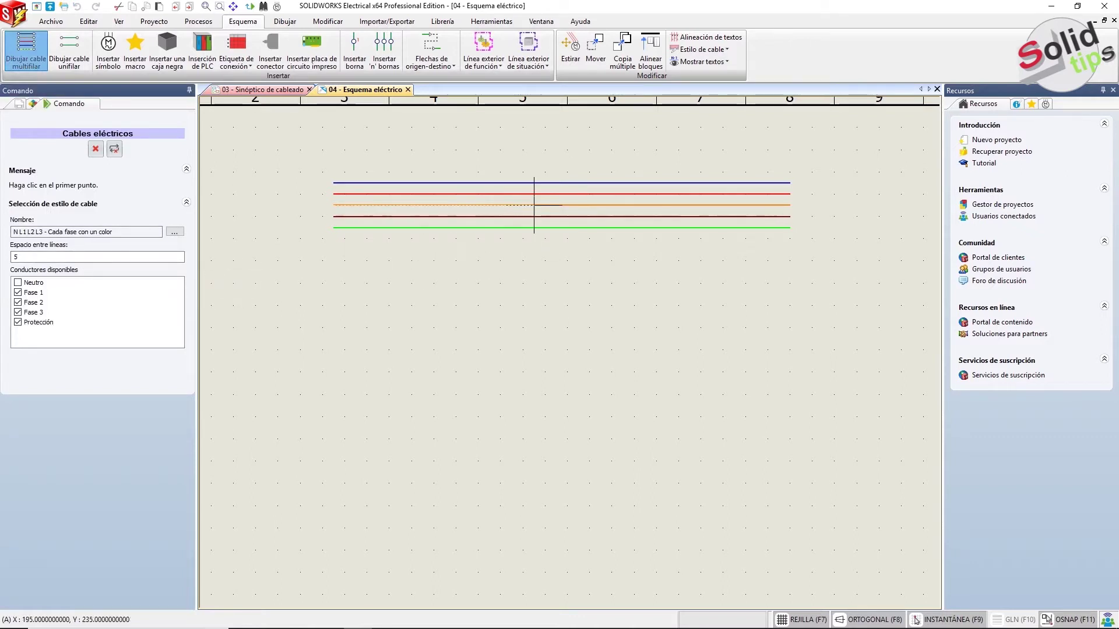
left_click(545, 194)
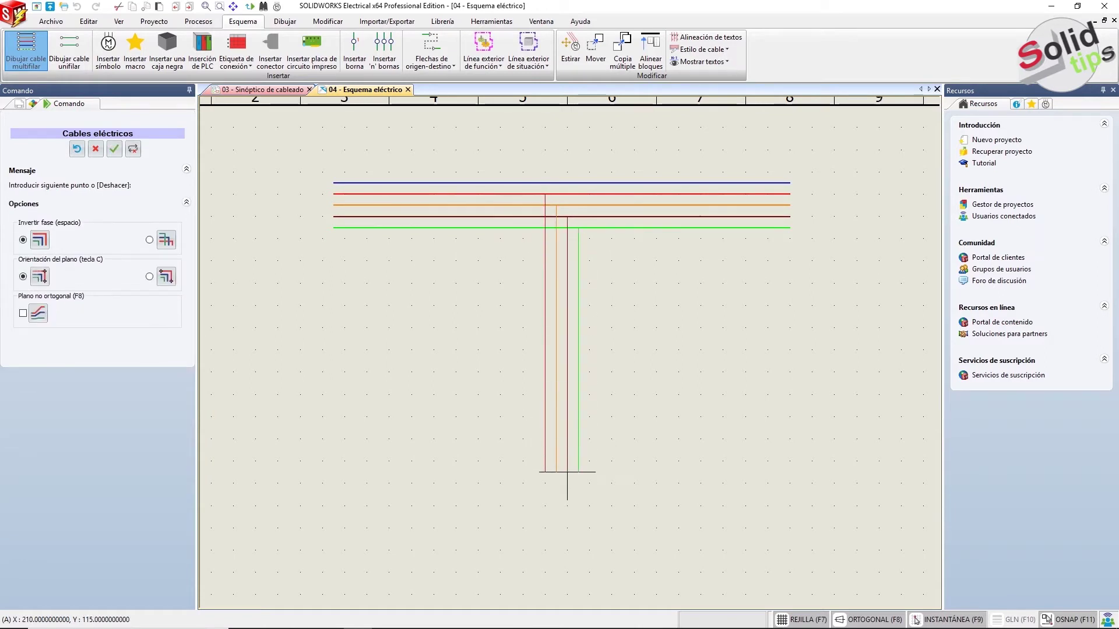
left_click(578, 450)
key("Escape")
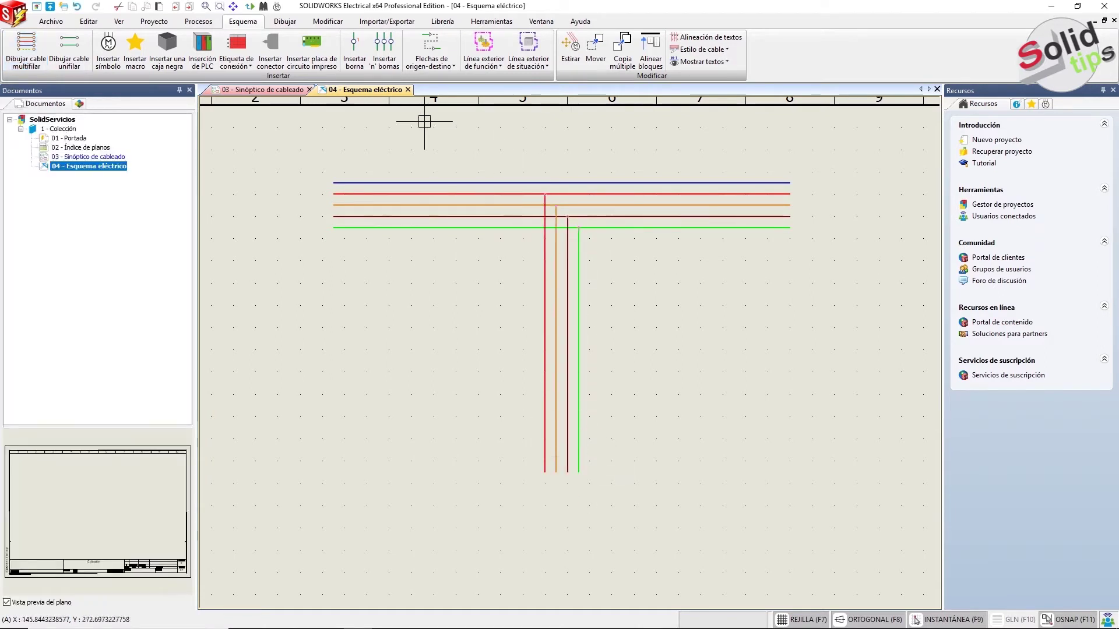
Place the rotary-operated magneto-thermal breaker on the drop, associated with =F1-Q1.
left_click(108, 53)
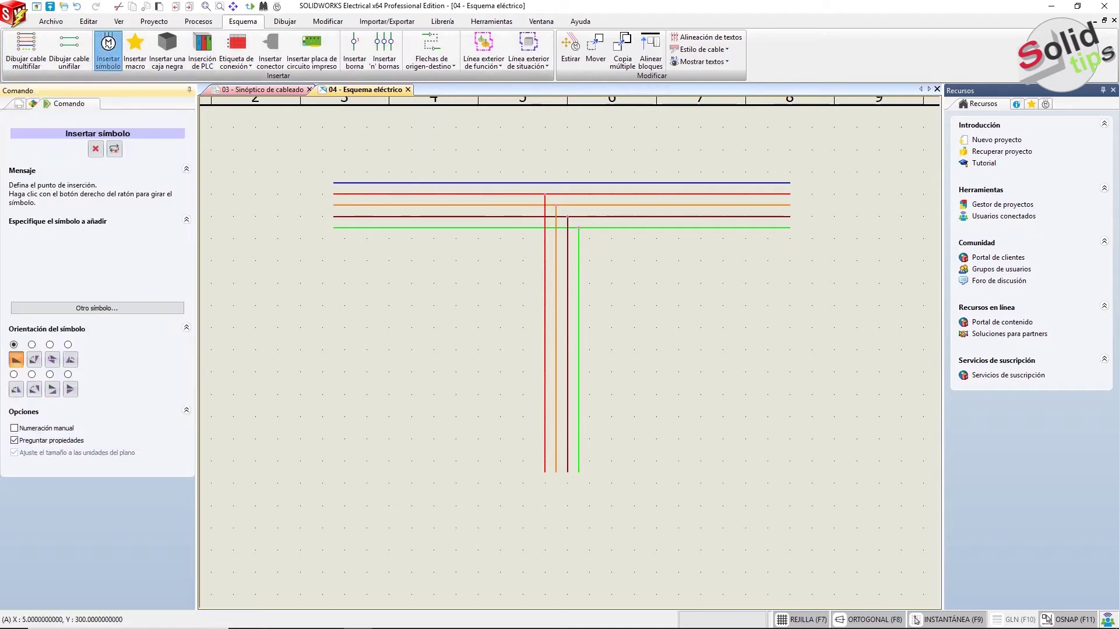
left_click(97, 308)
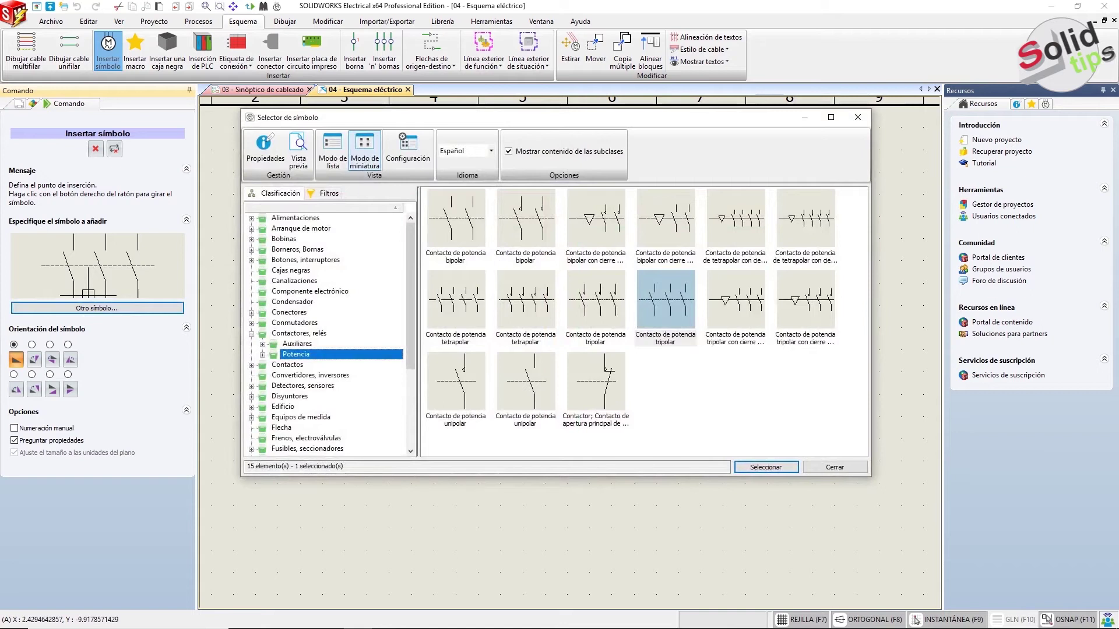
left_click(289, 397)
left_click(251, 396)
left_click(310, 417)
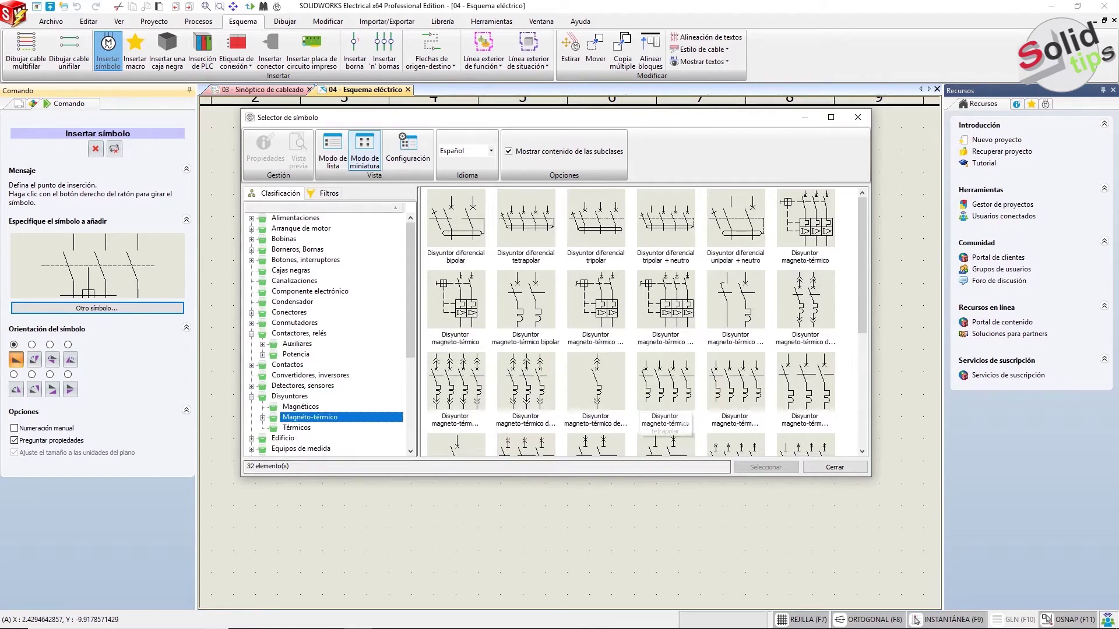
left_click(666, 300)
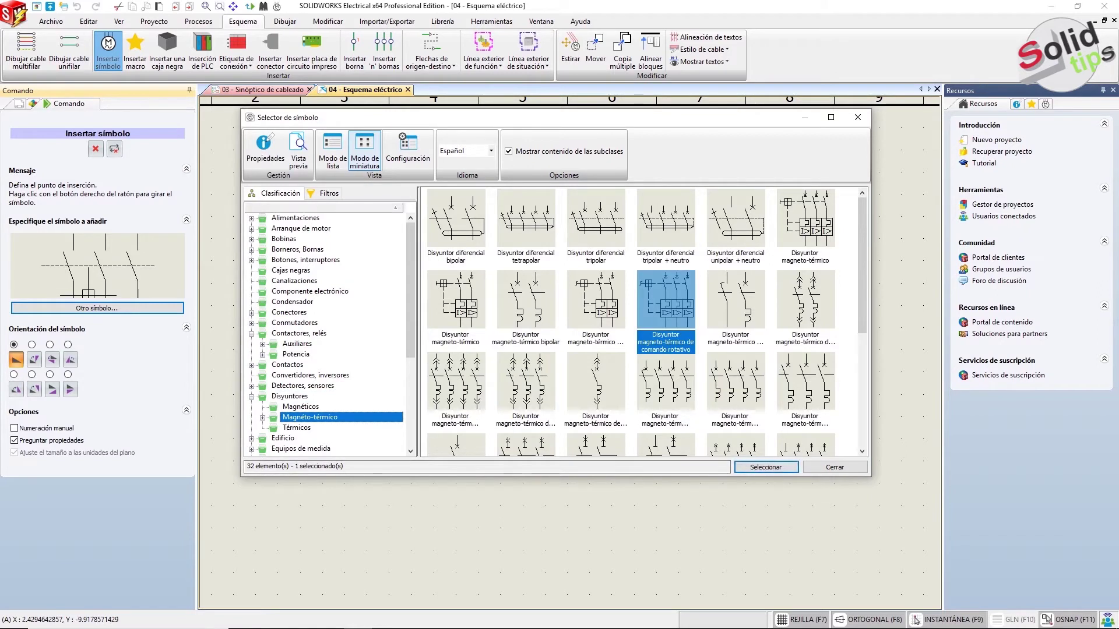
left_click(766, 467)
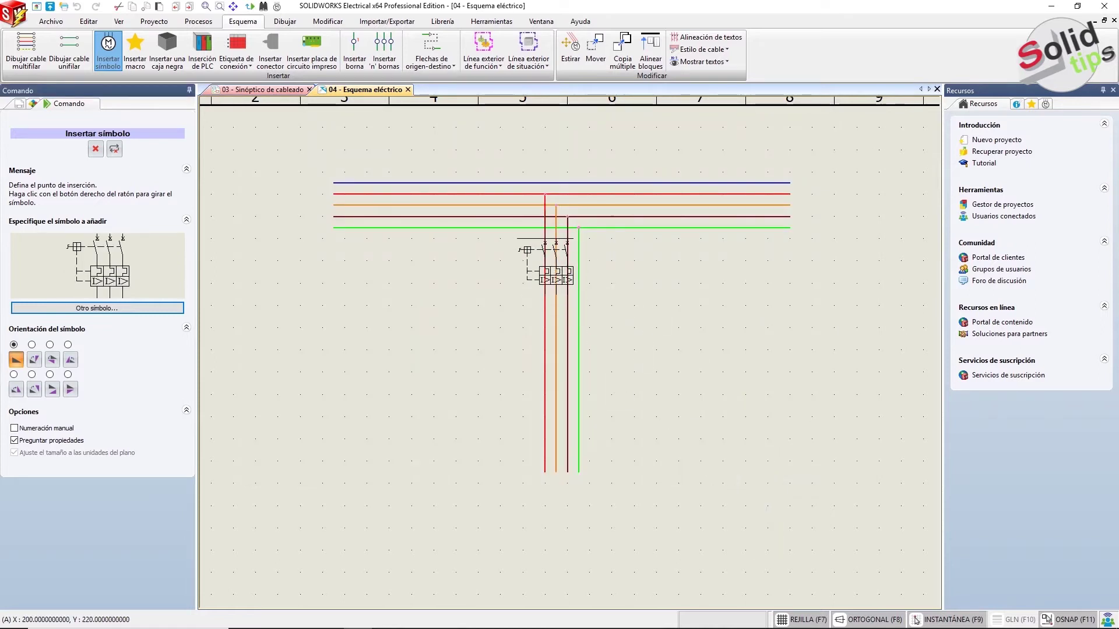
left_click(545, 243)
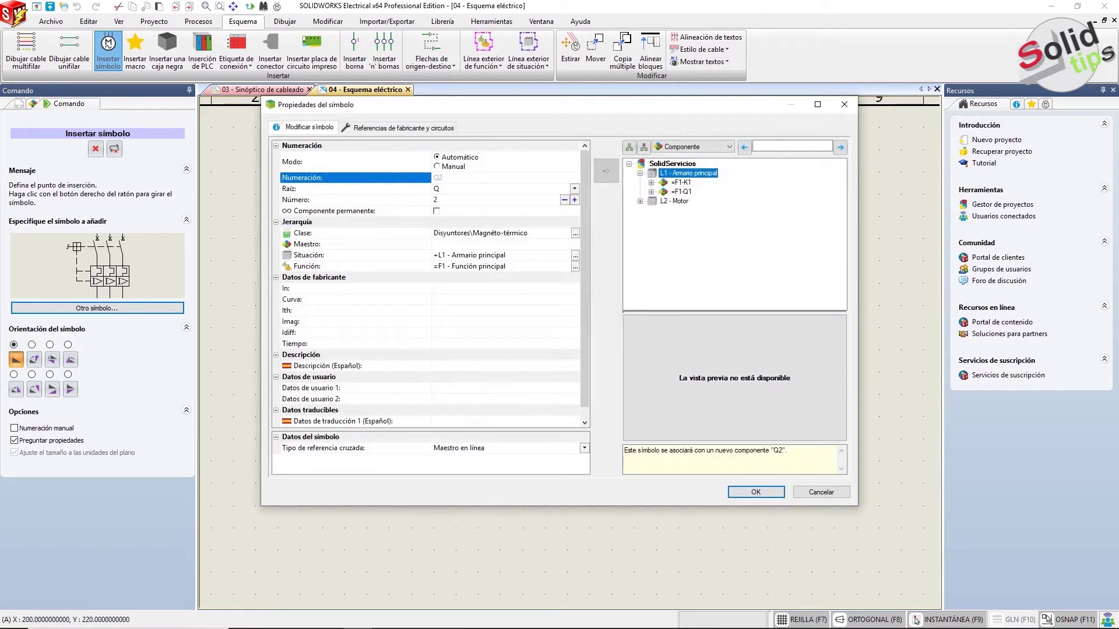
left_click(681, 192)
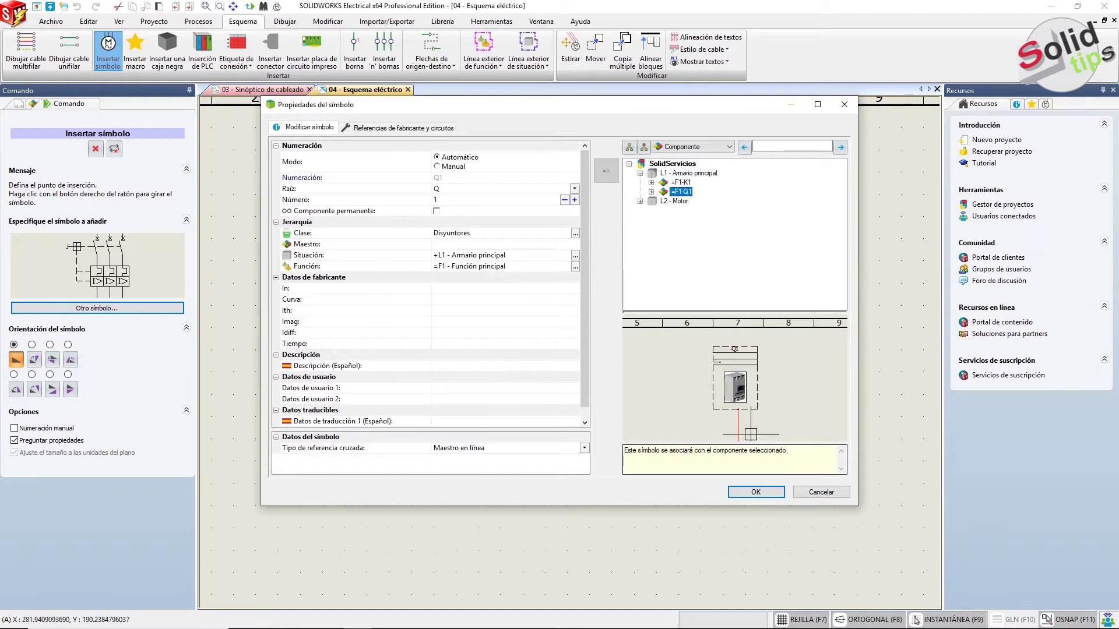
left_click(756, 492)
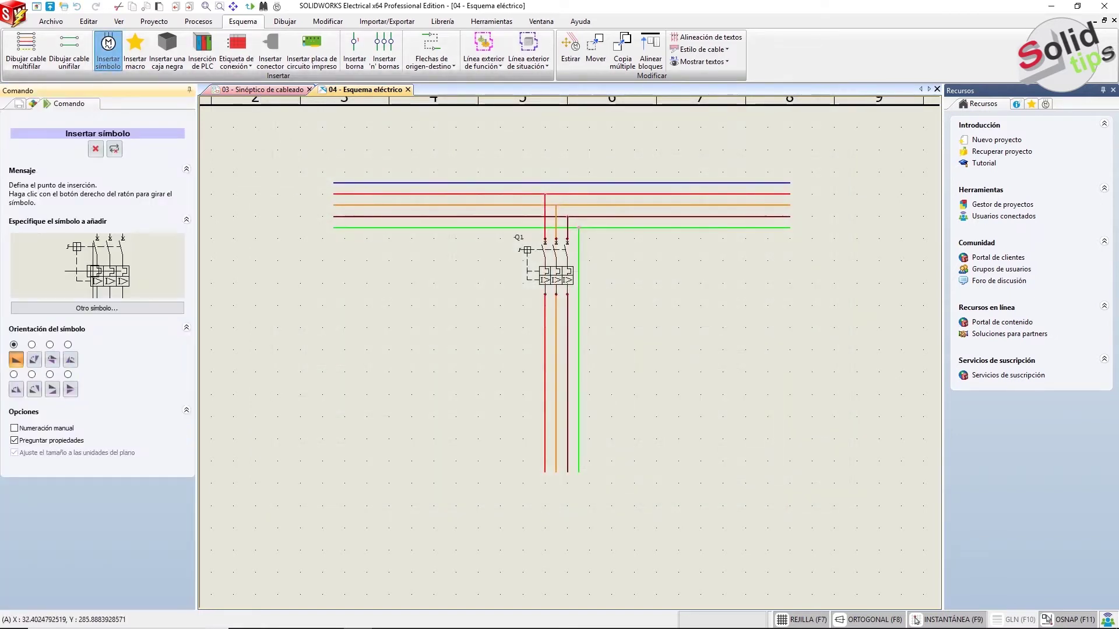
left_click(98, 307)
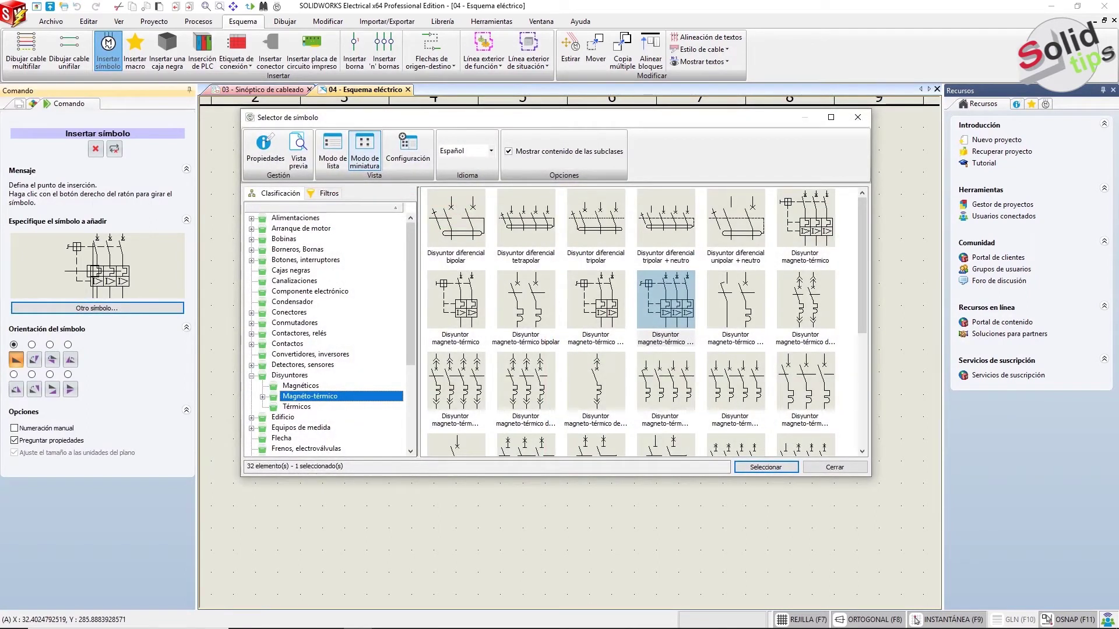
Place a Contacto de potencia tripolar below Q1, linked to =F1-K1.
left_click(299, 333)
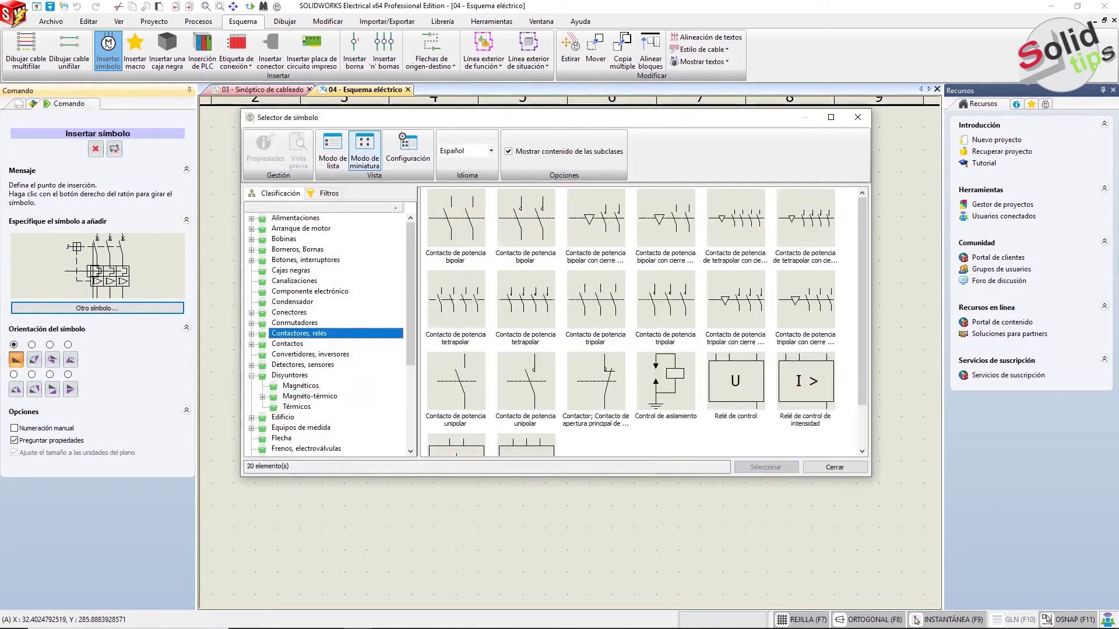
left_click(595, 299)
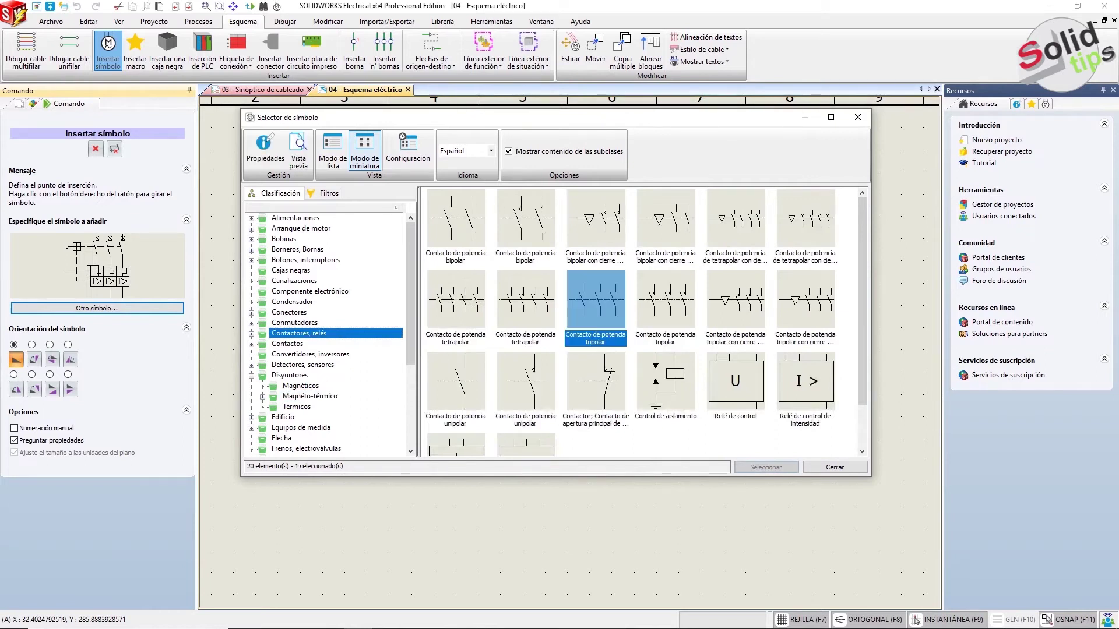
left_click(765, 467)
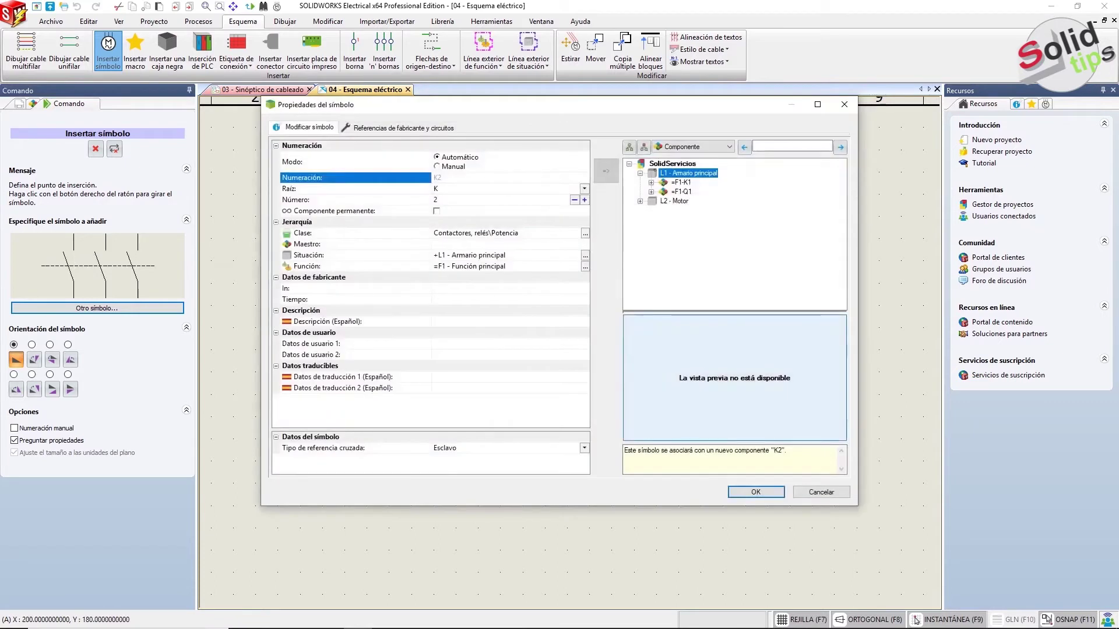
key("Down")
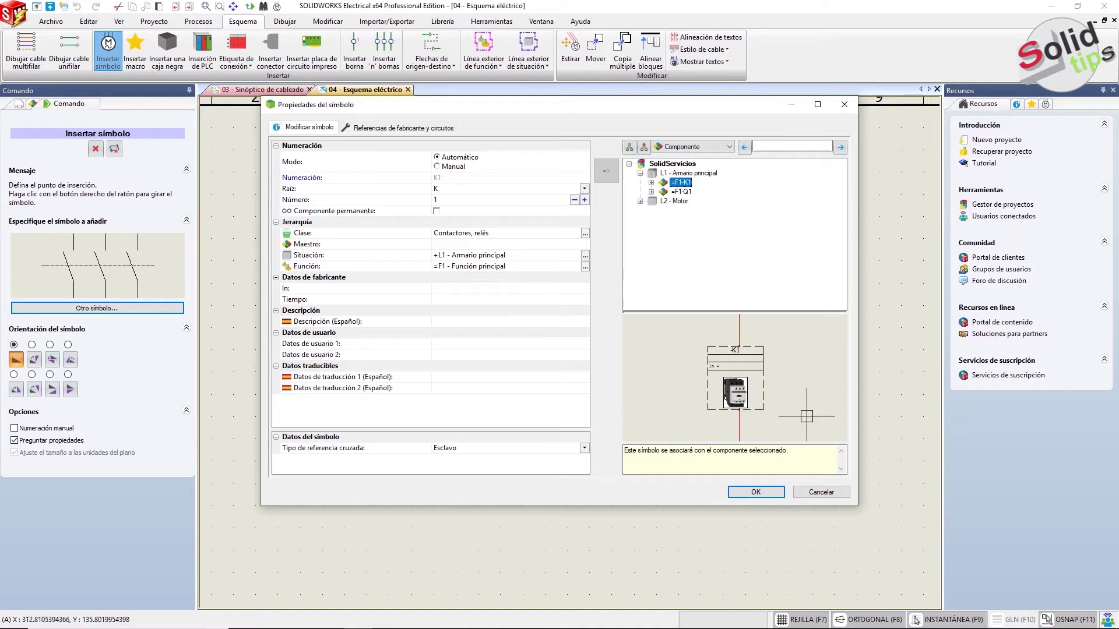
left_click(756, 492)
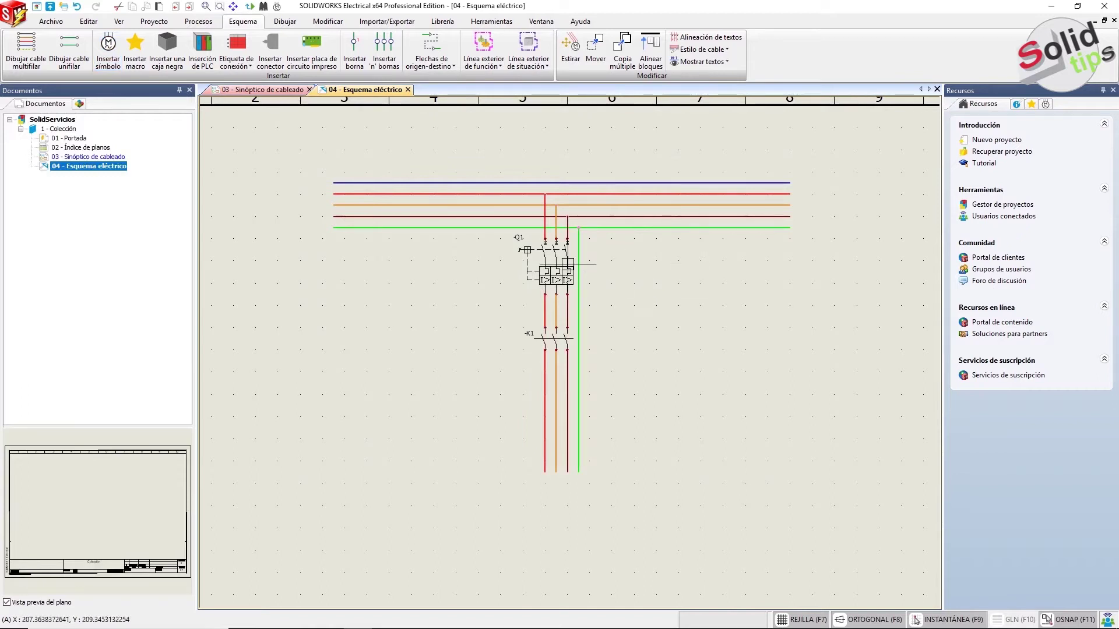
Open breaker Q1's symbol properties and search its manufacturer references.
left_click(520, 240)
right_click(547, 240)
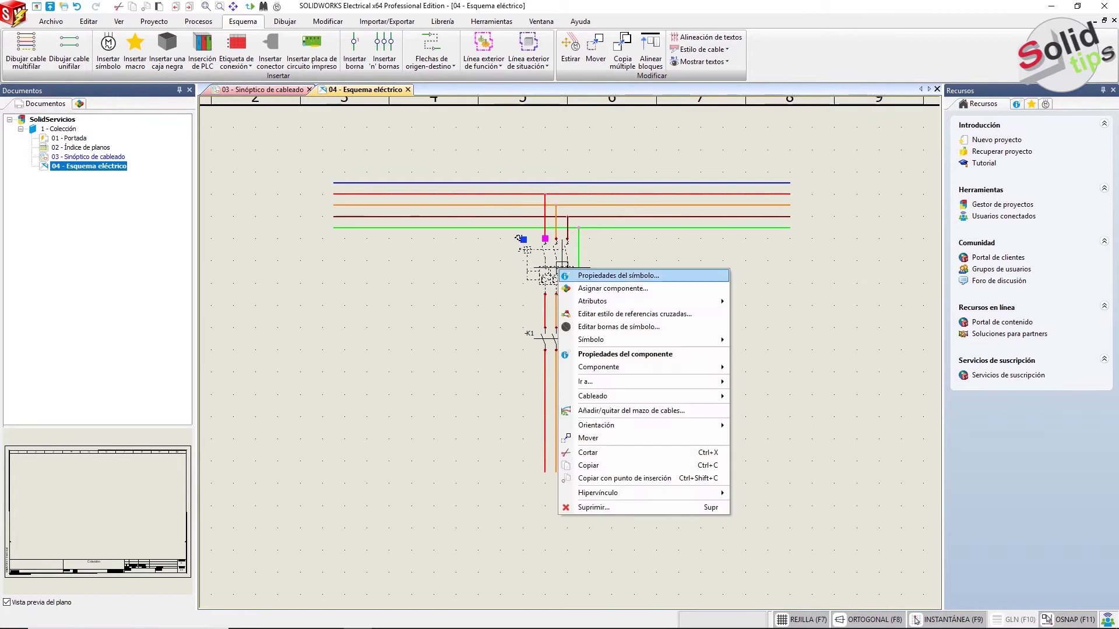
left_click(583, 247)
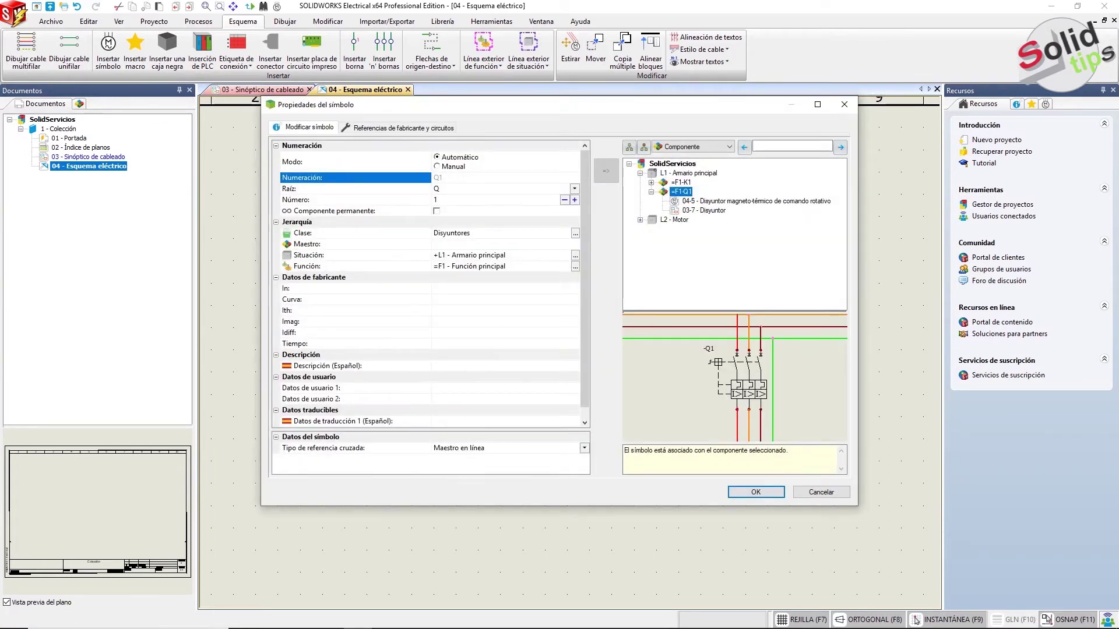
left_click(435, 127)
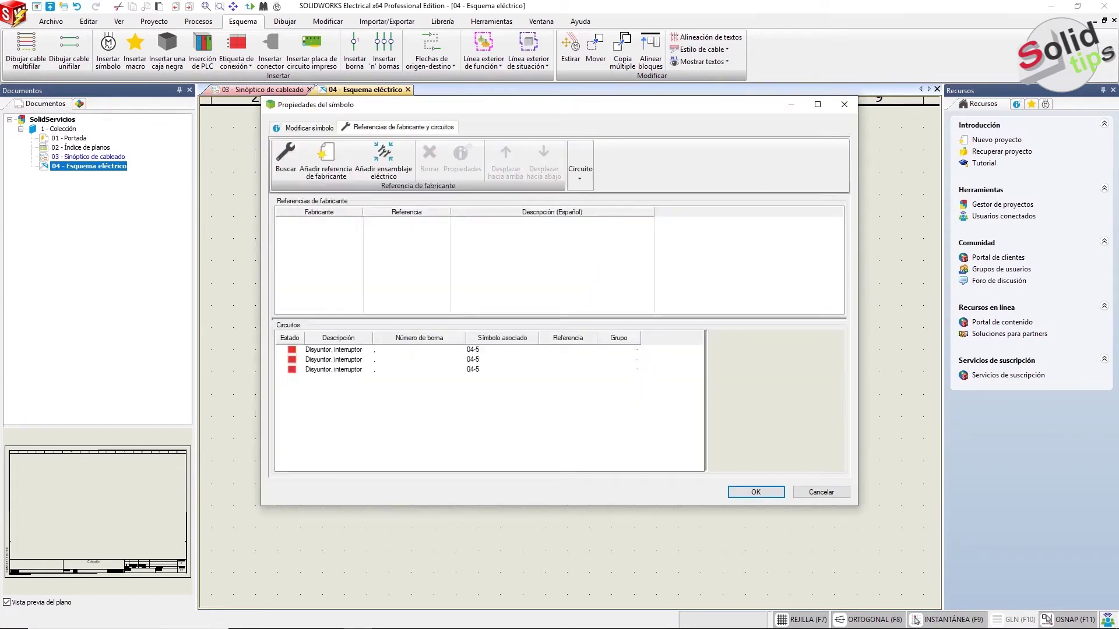
left_click(286, 158)
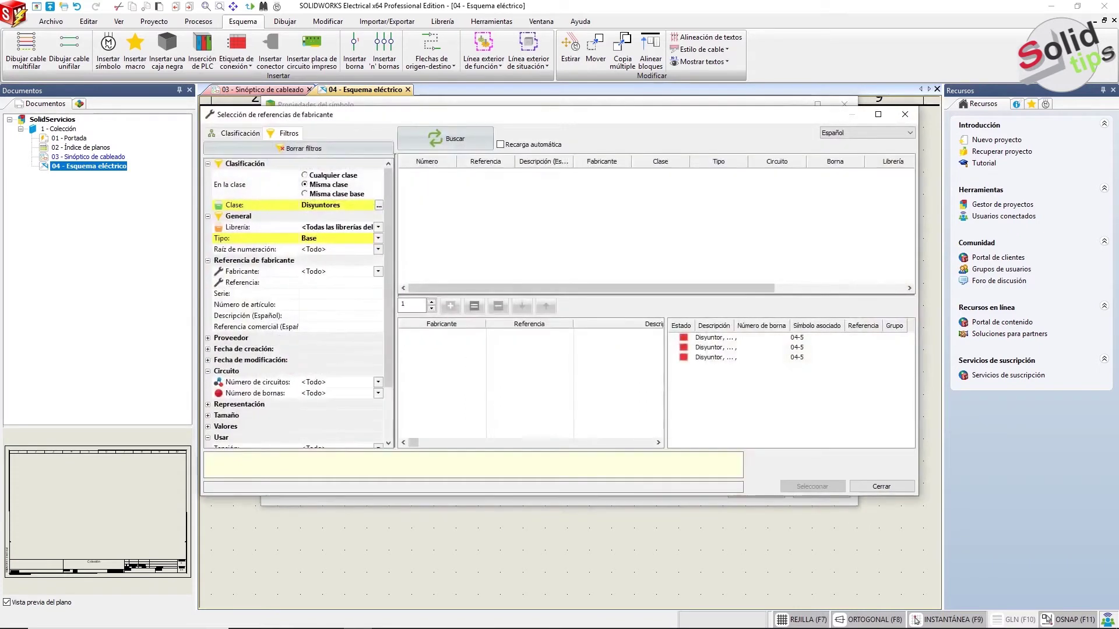
left_click(446, 138)
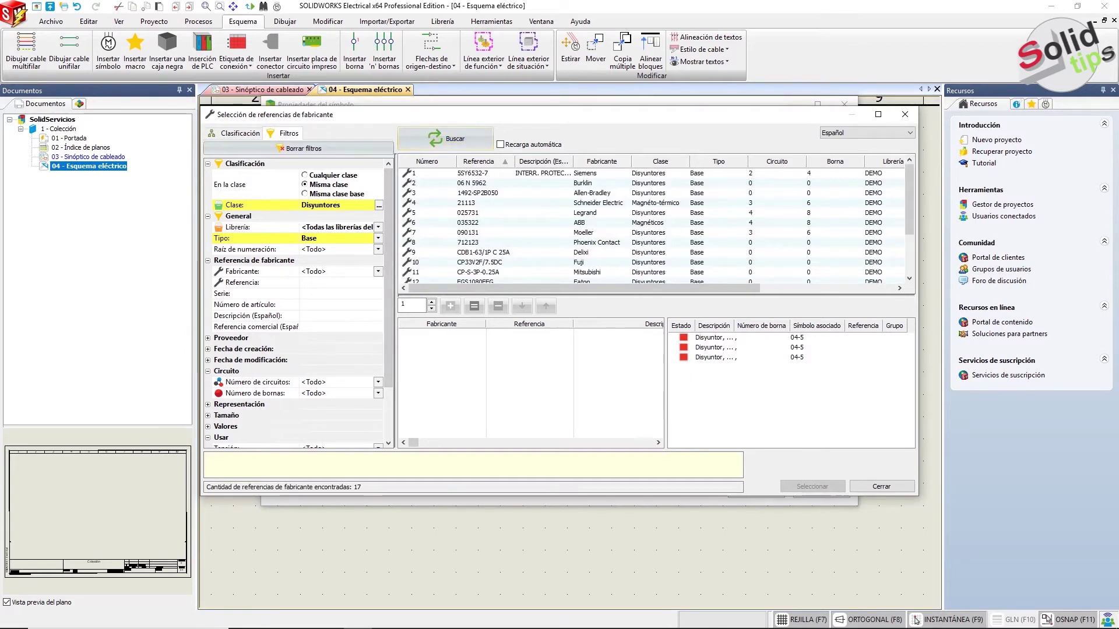
Filter to Schneider Electric and assign reference GV2ME16 to Q1.
left_click(378, 271)
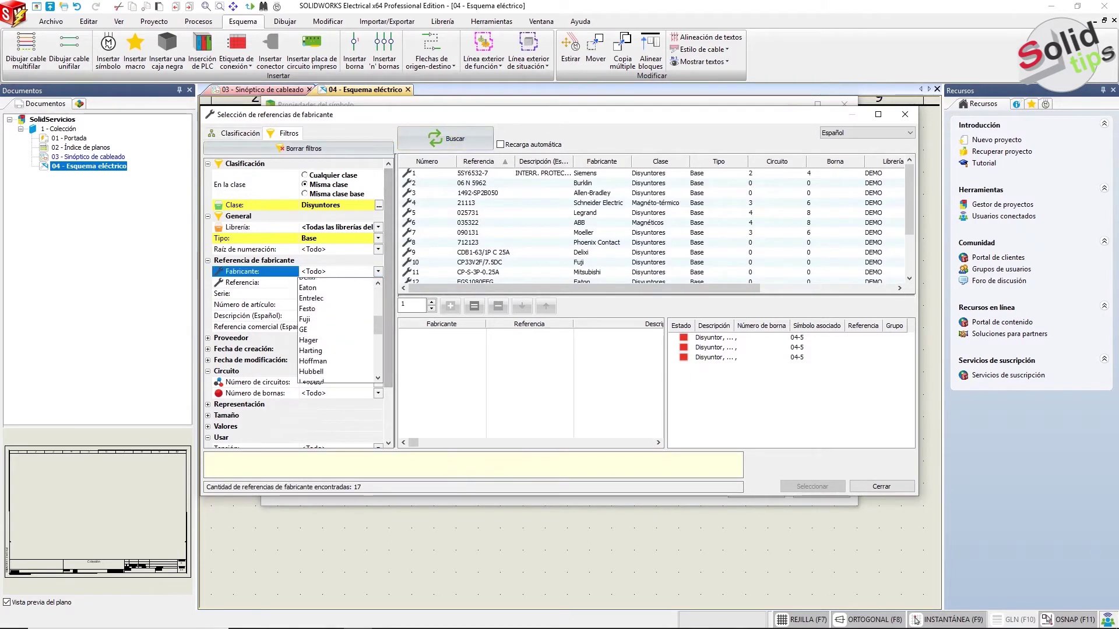
scroll(338, 330, "down", 5)
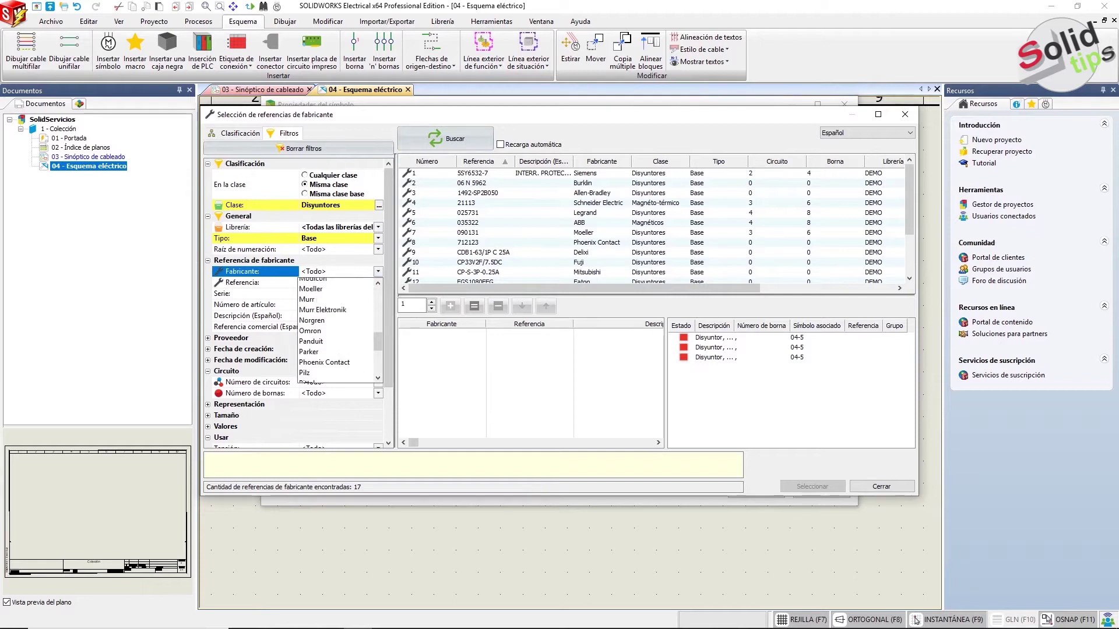
scroll(338, 330, "down", 1)
scroll(332, 330, "down", 1)
left_click(332, 367)
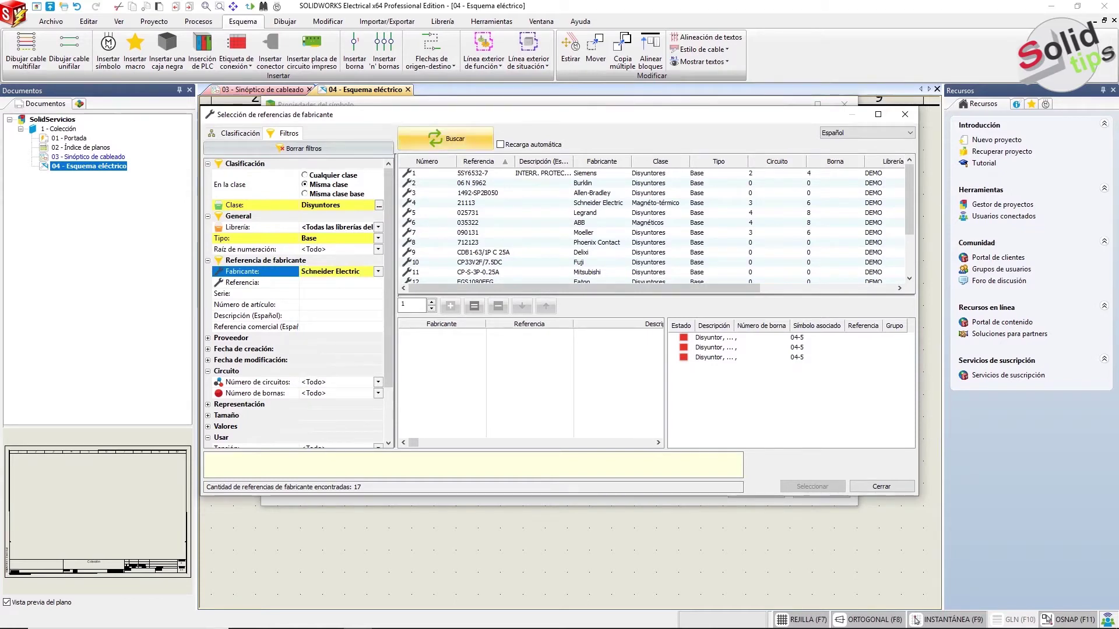
left_click(446, 139)
left_click(478, 183)
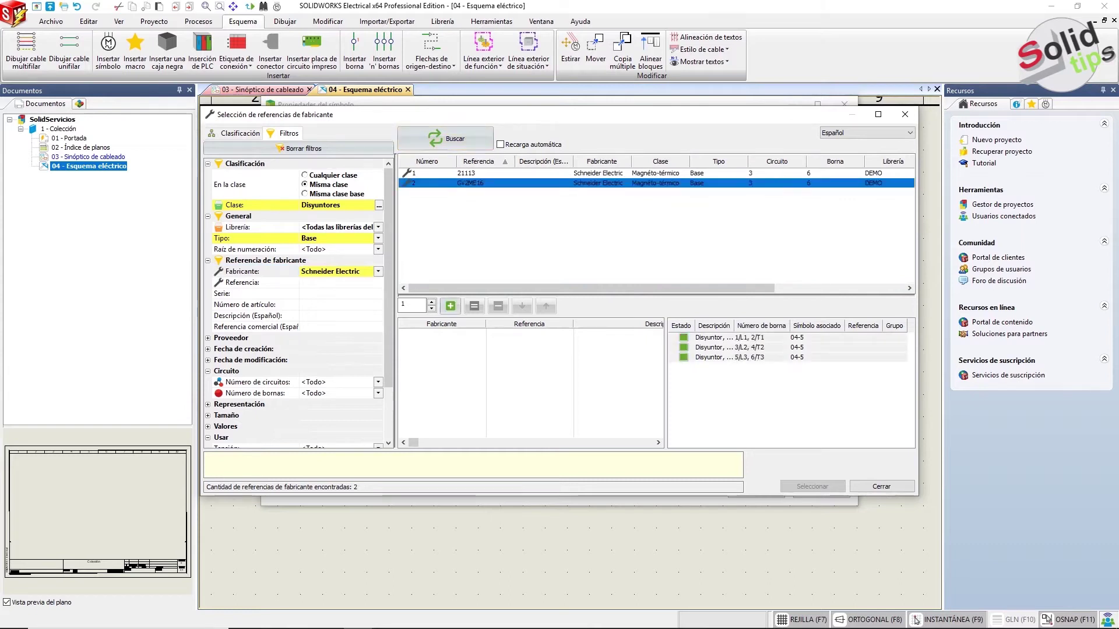
left_click(451, 306)
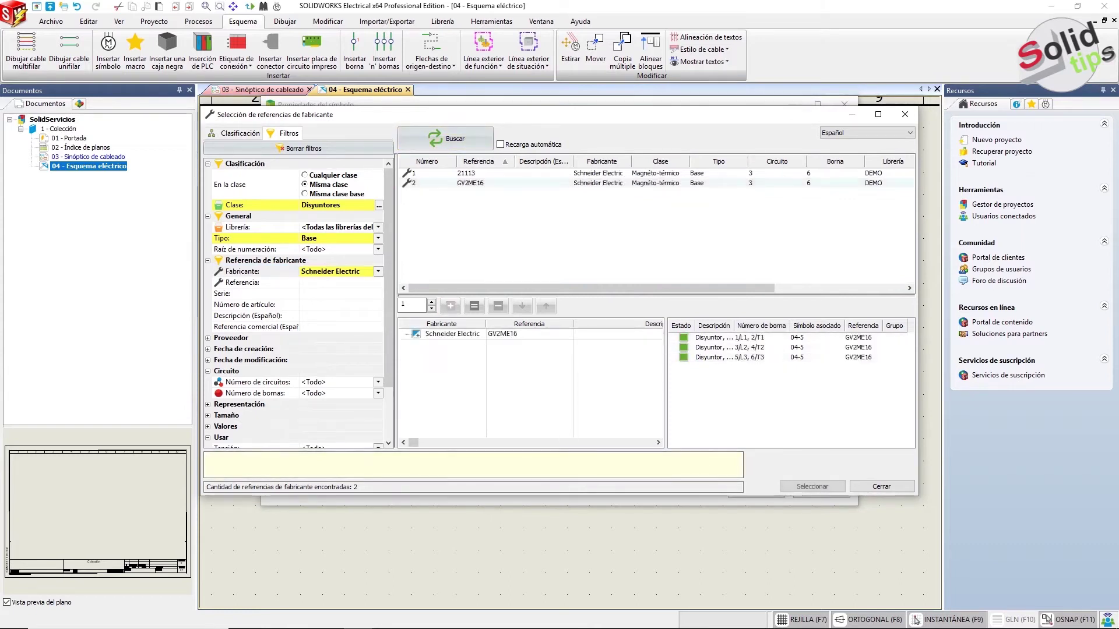
left_click(811, 486)
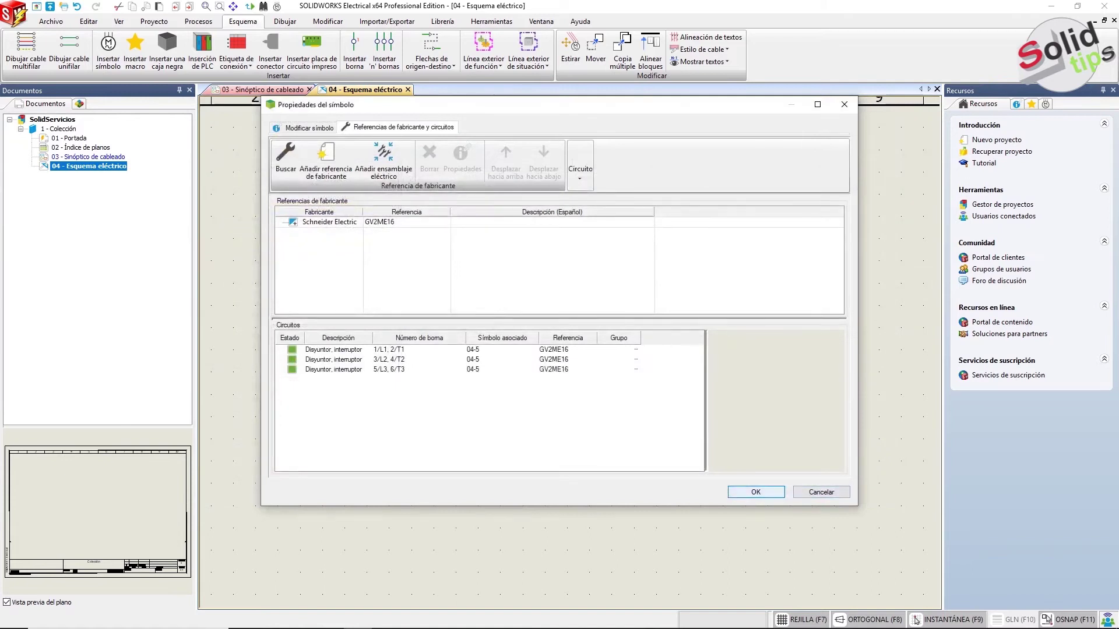
left_click(763, 490)
Assign Schneider Electric reference LC1D1210B7 to contactor K1 via its symbol properties.
left_click(549, 338)
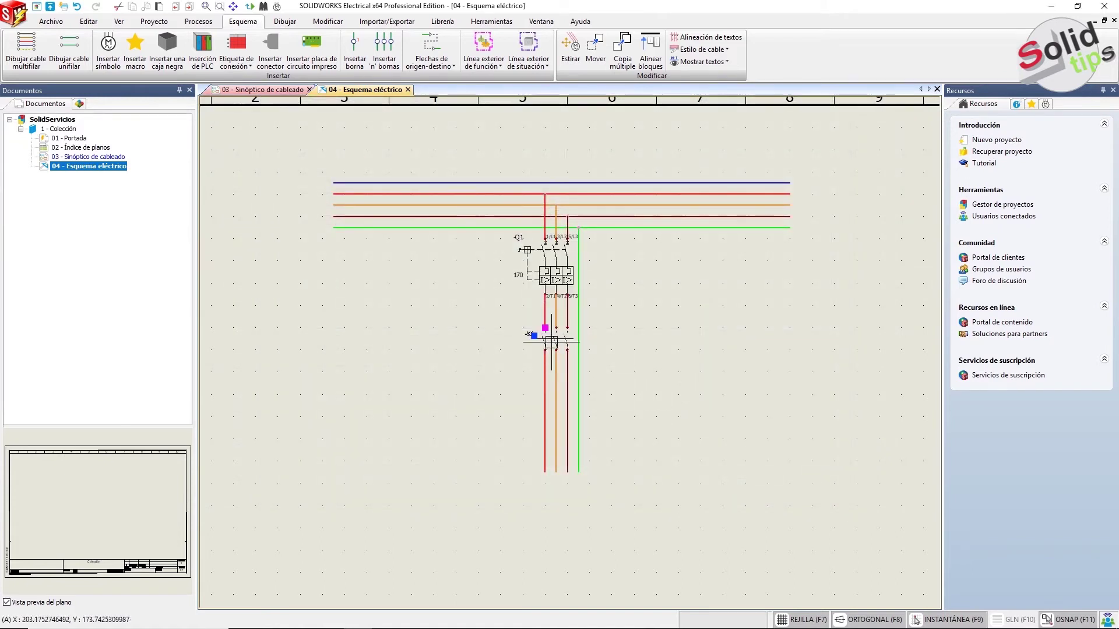
right_click(552, 339)
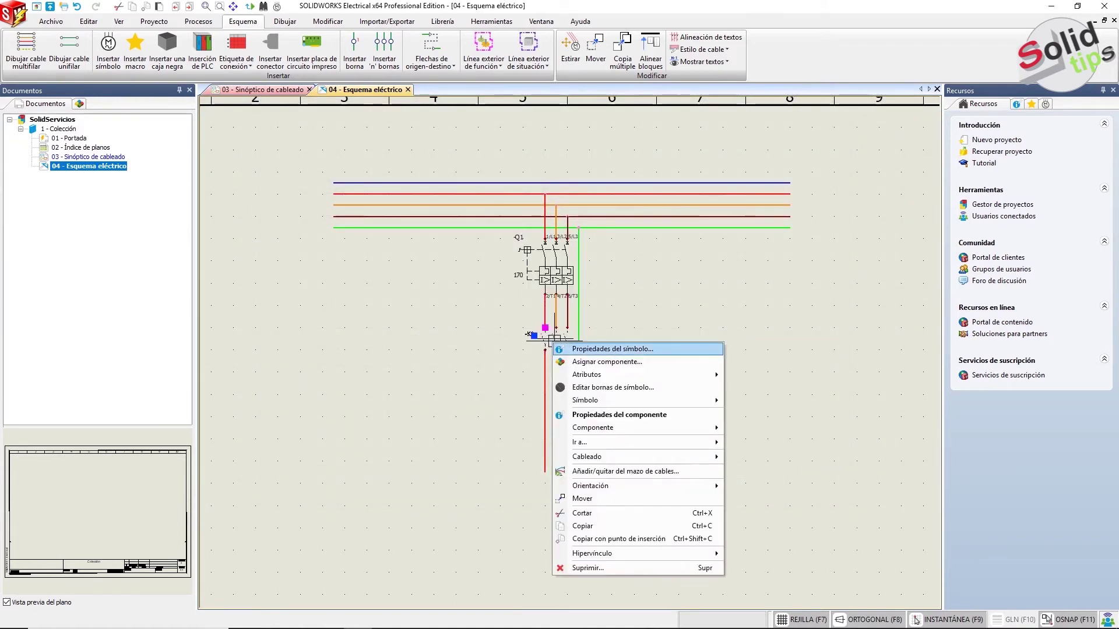
left_click(577, 349)
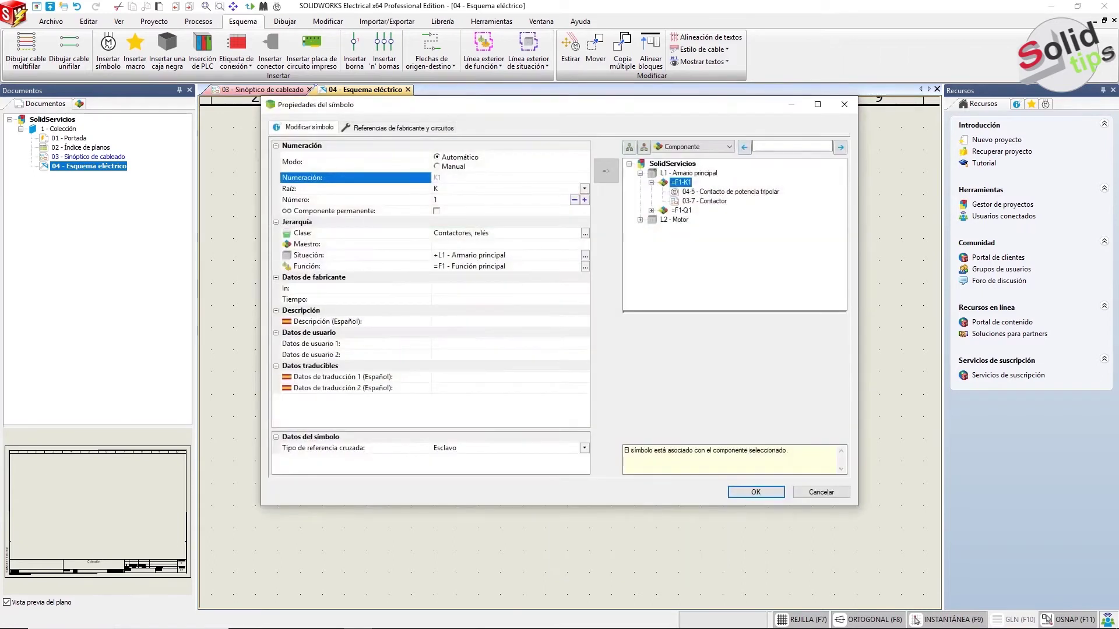
left_click(402, 128)
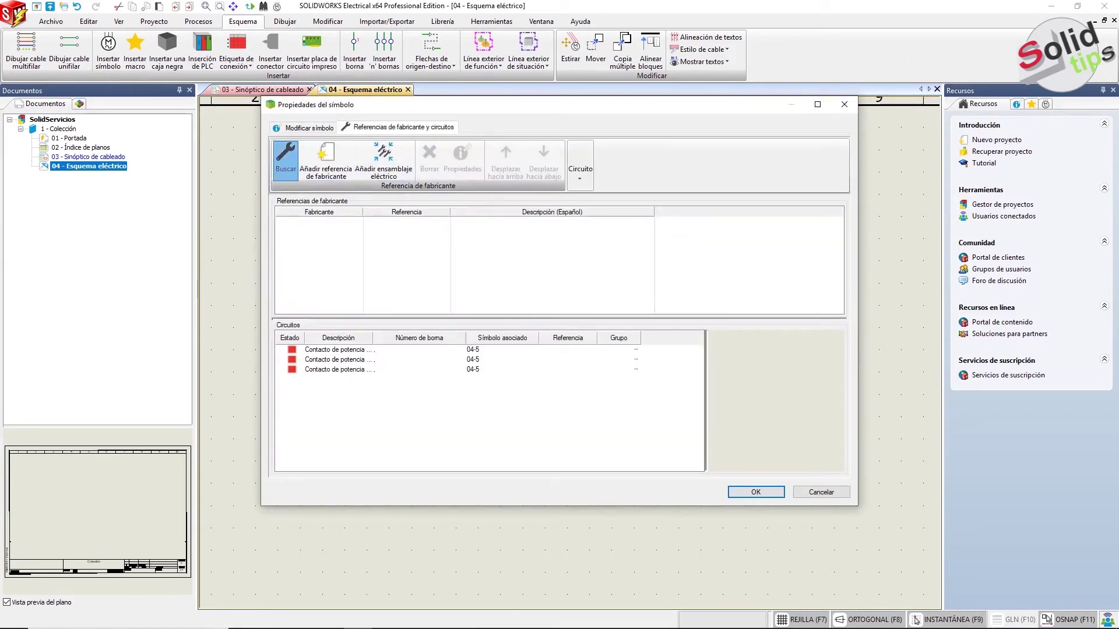
left_click(286, 159)
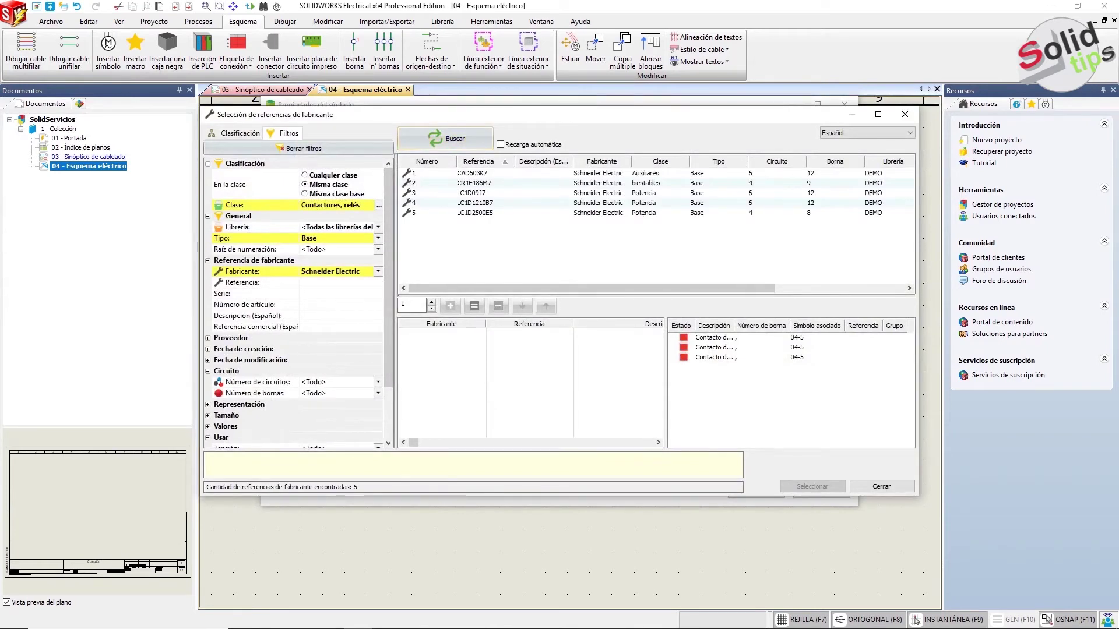
left_click(473, 203)
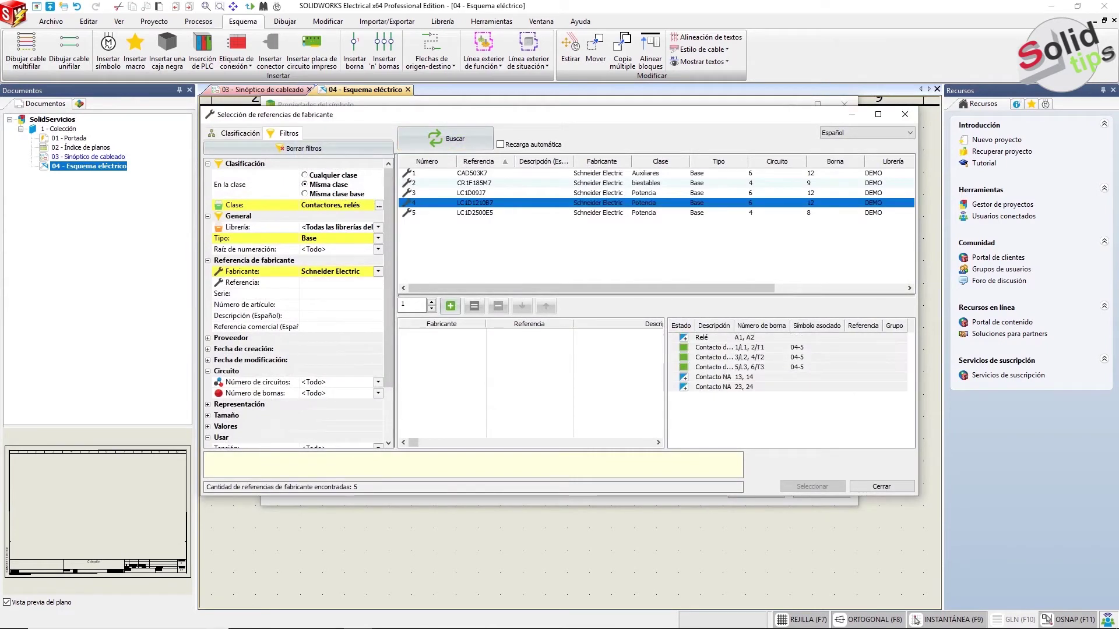
left_click(450, 306)
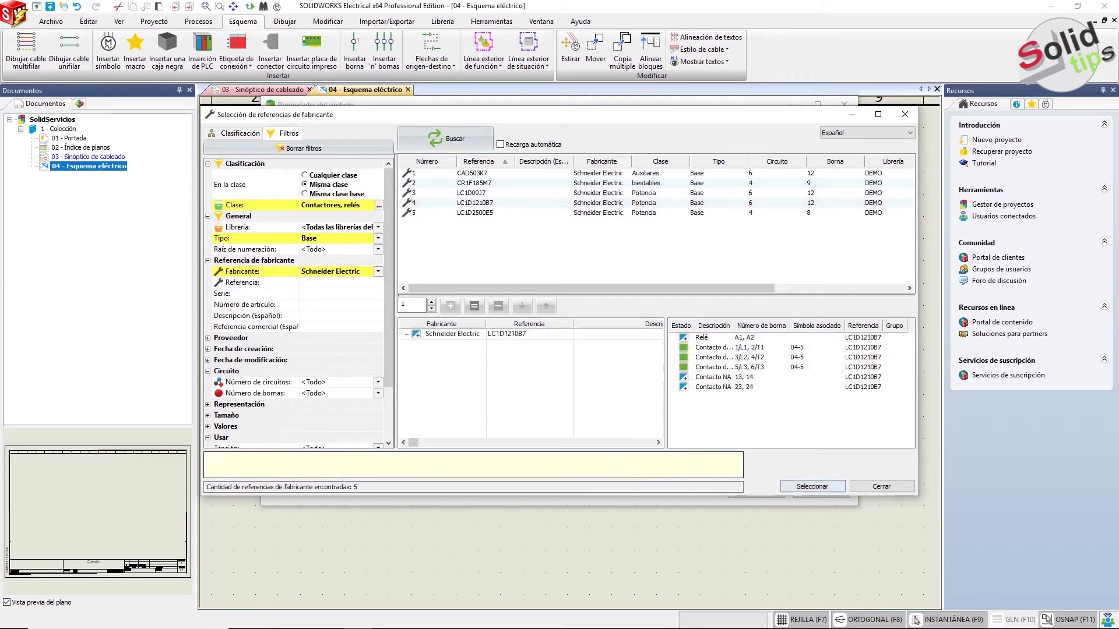
left_click(812, 486)
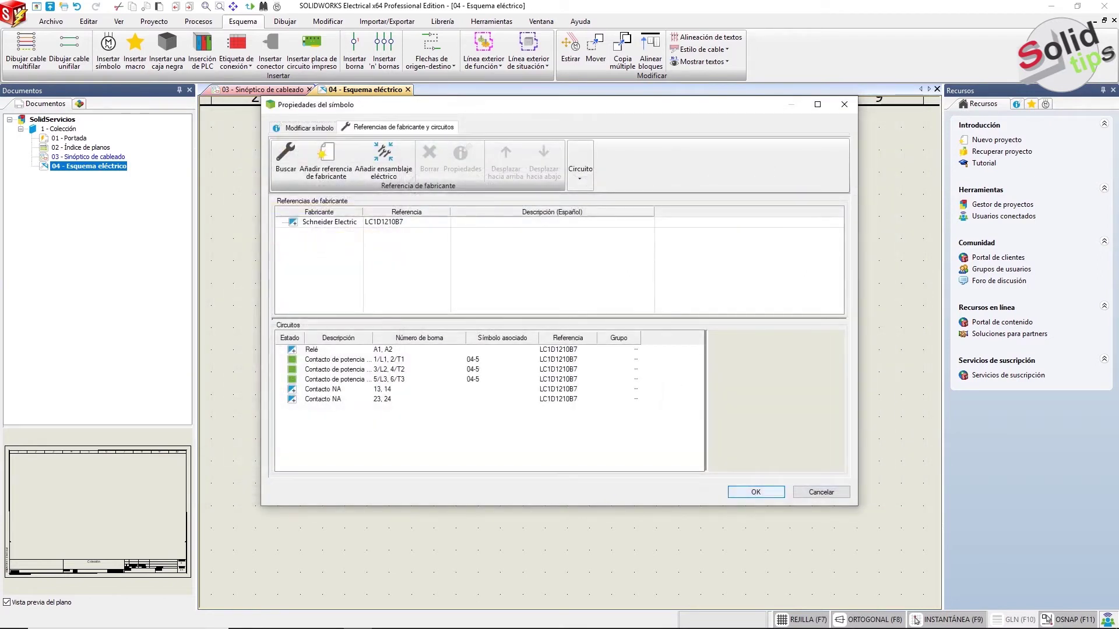
left_click(755, 492)
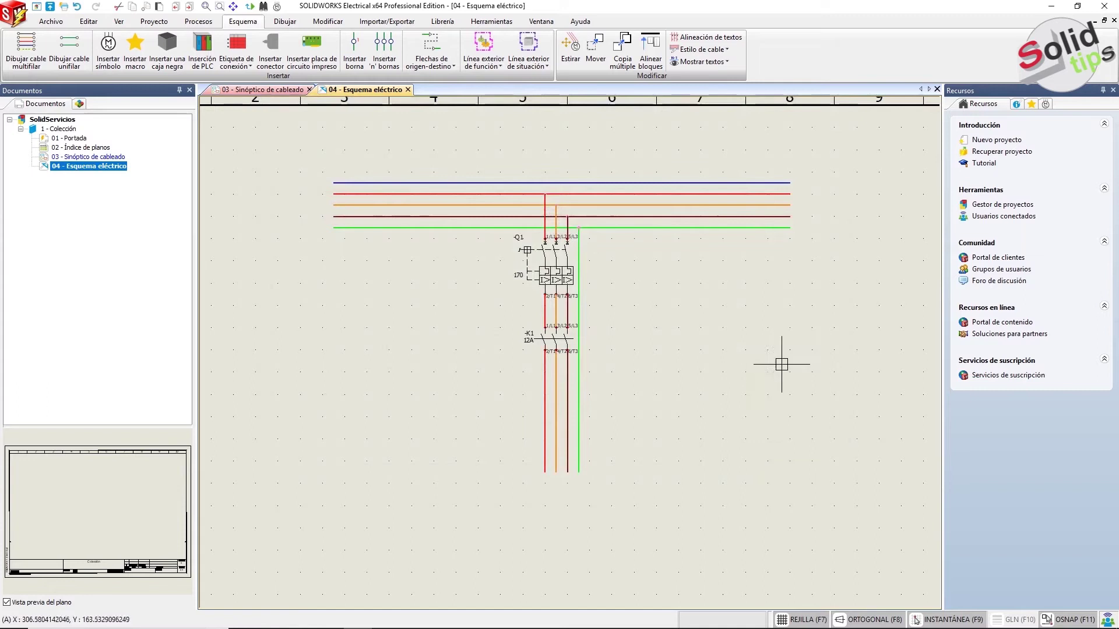
left_click(262, 90)
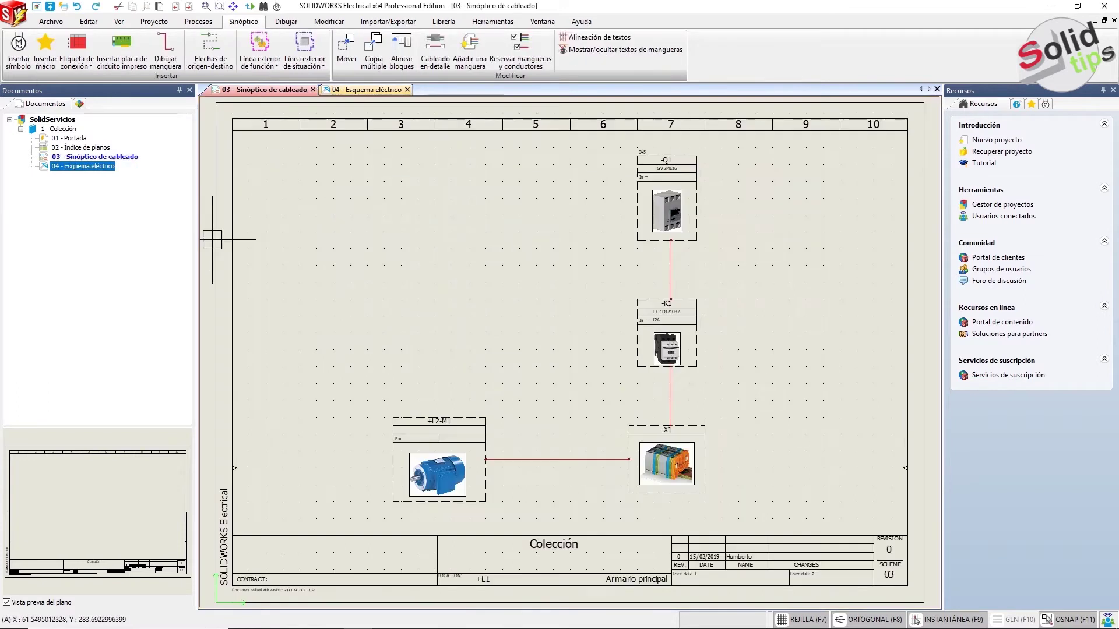
right_click(670, 396)
left_click(717, 403)
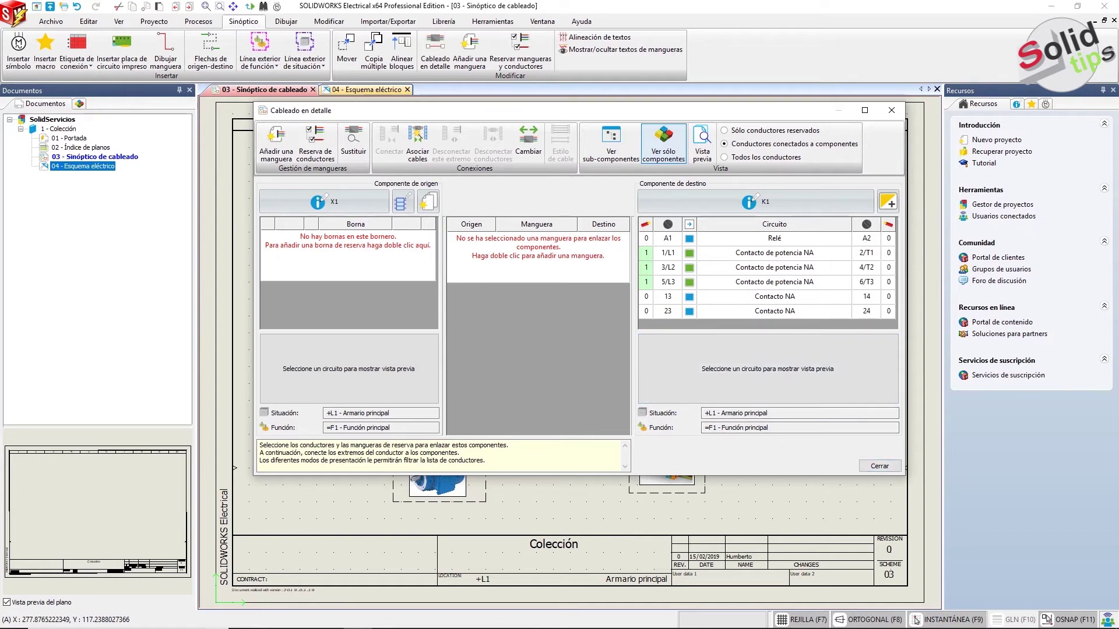
key("Tab")
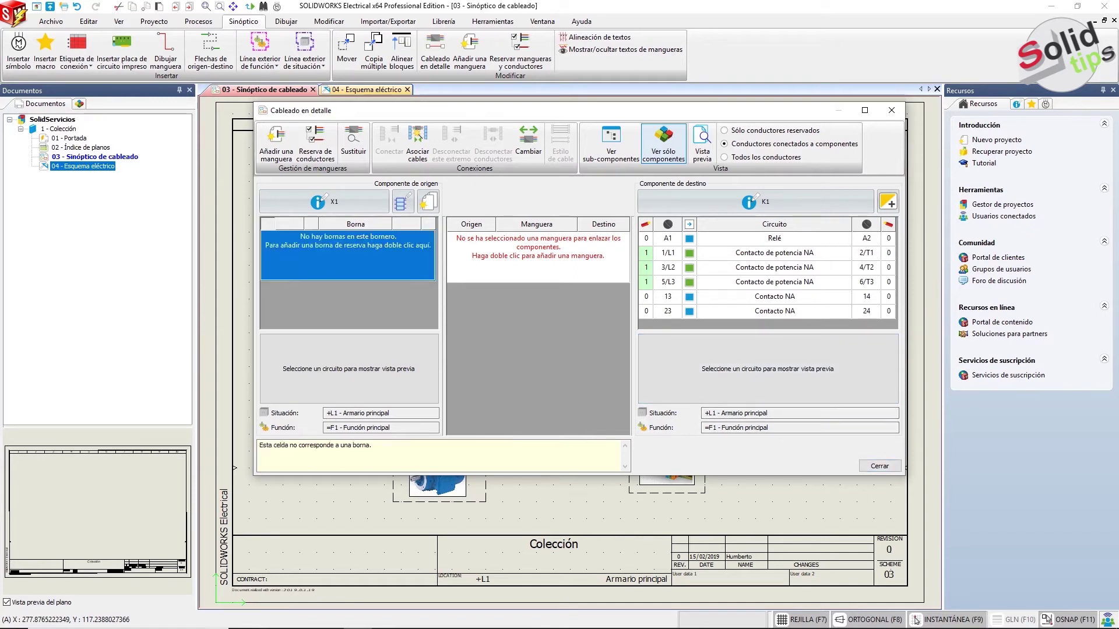
key("Tab")
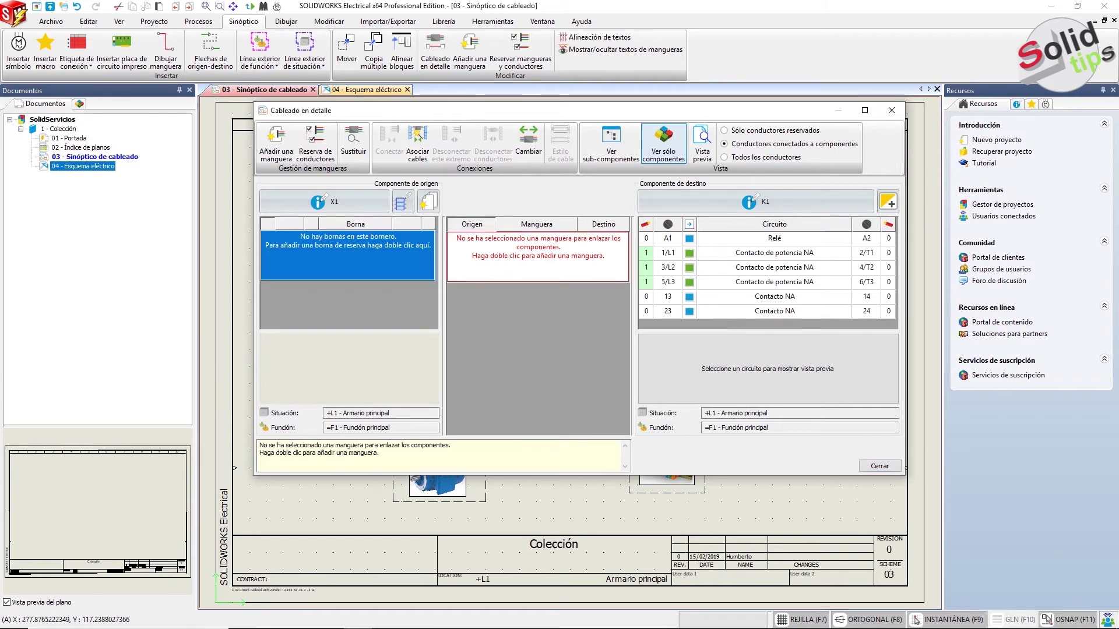
key("Escape")
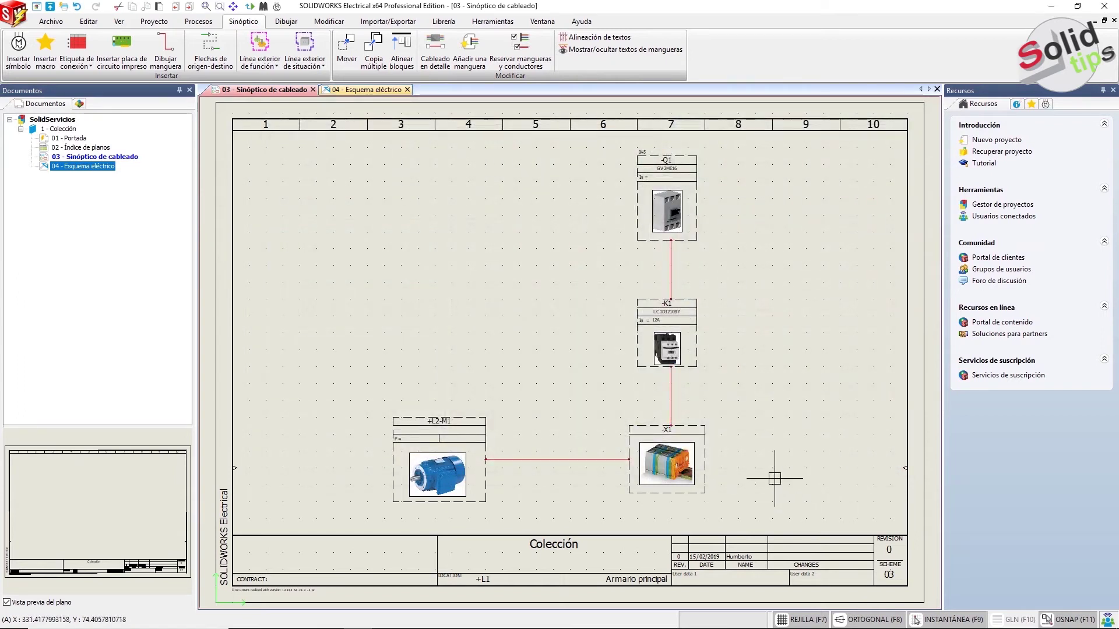
Open detailed wiring between M1 and X1 and the motor's component properties.
right_click(556, 461)
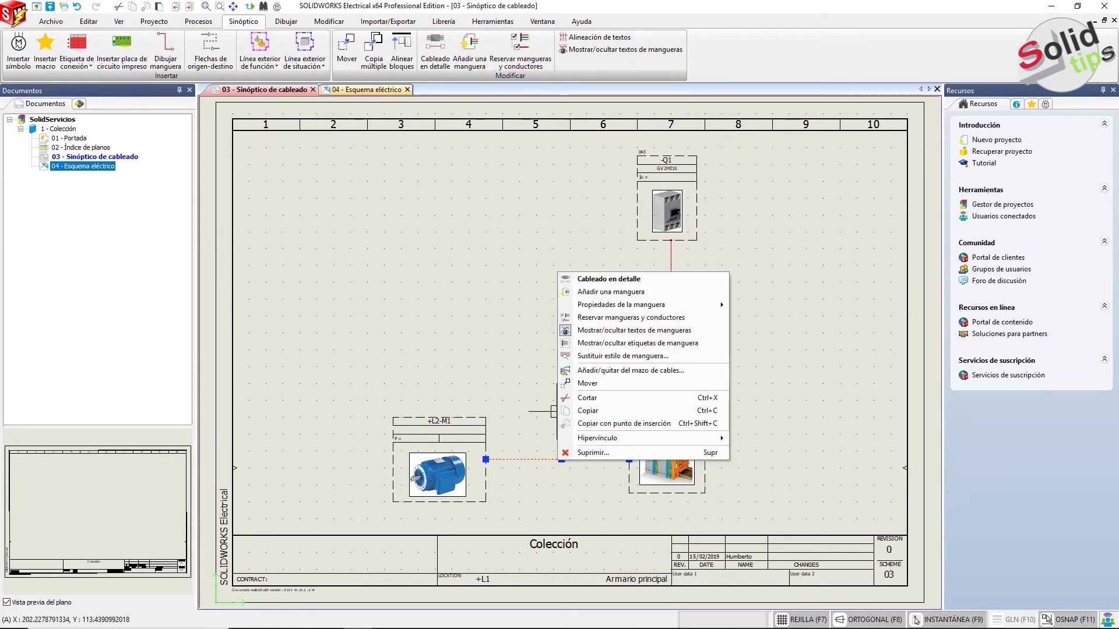
left_click(608, 279)
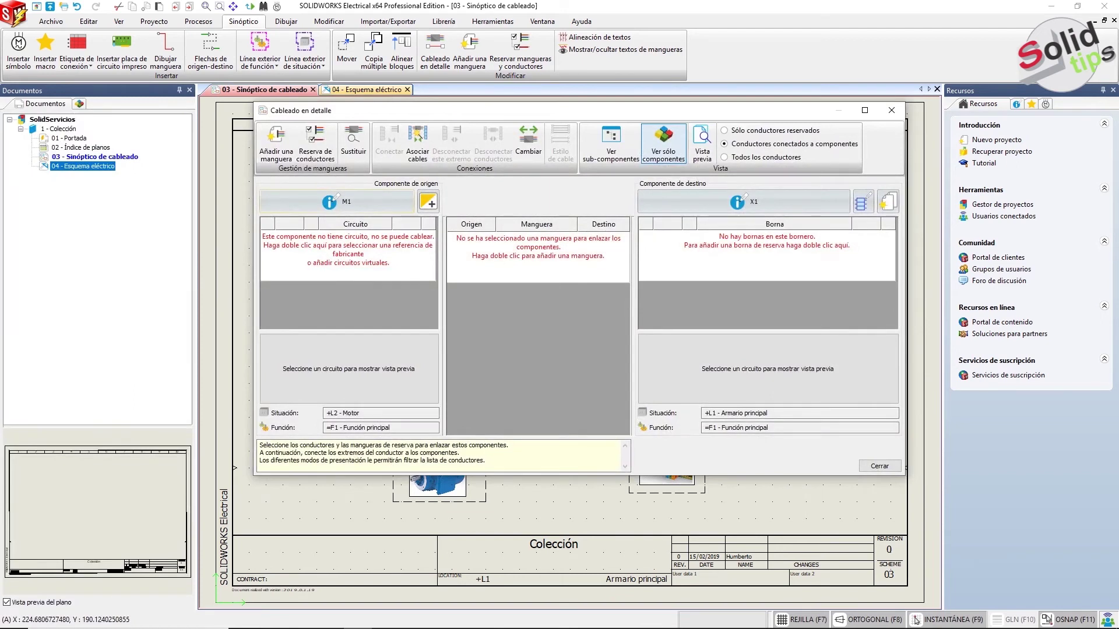
left_click(329, 201)
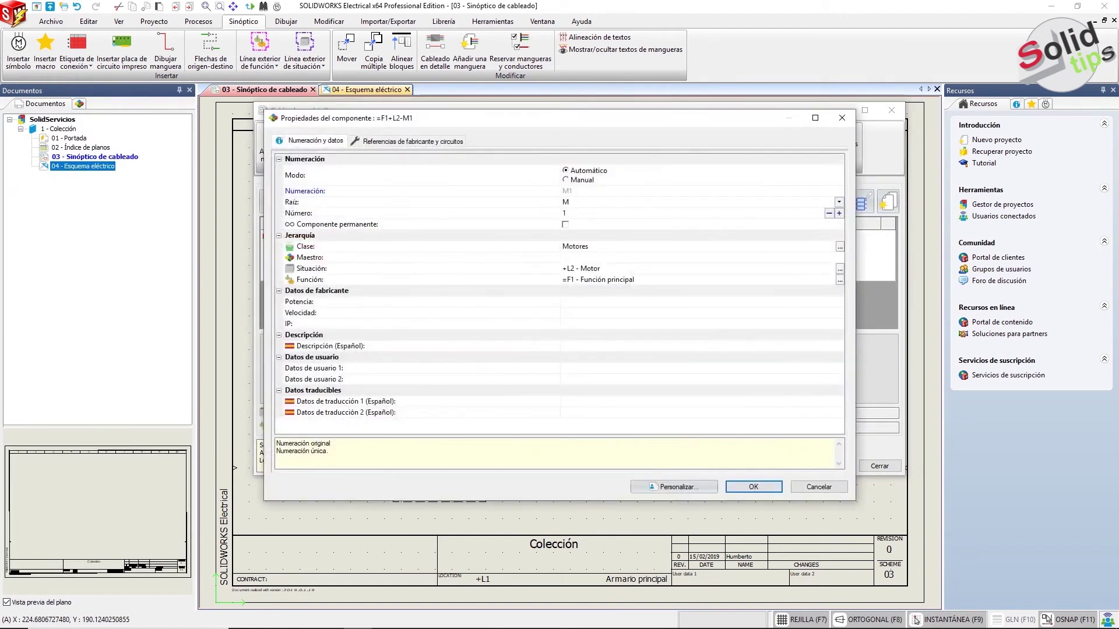
Assign Leroy Somer reference LS180MT-4P(18.5) to motor M1.
left_click(413, 141)
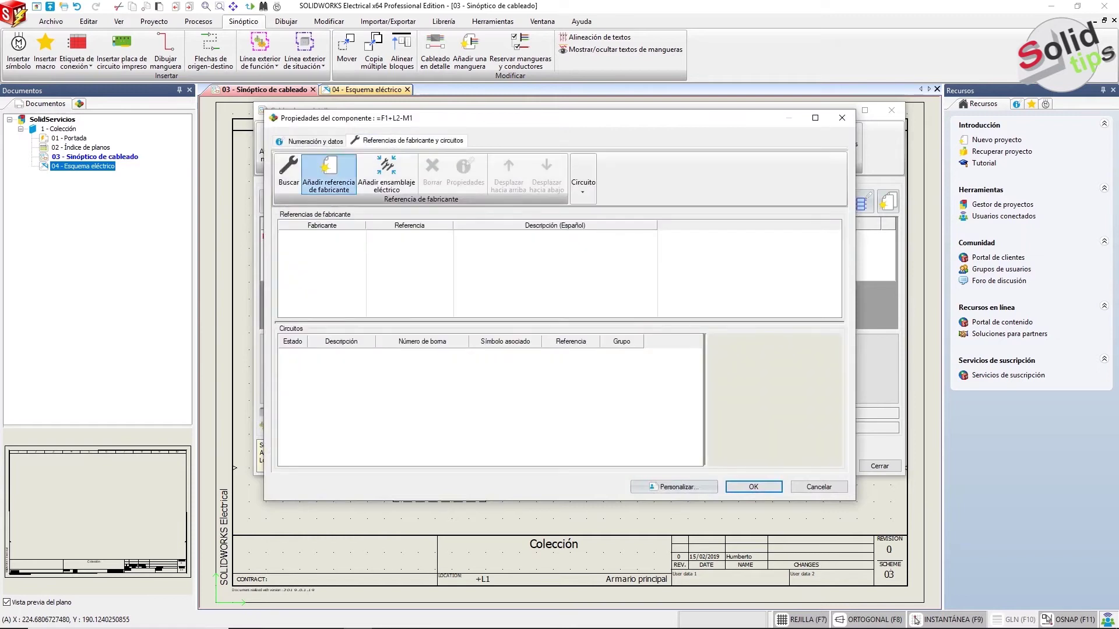
left_click(289, 174)
left_click(446, 138)
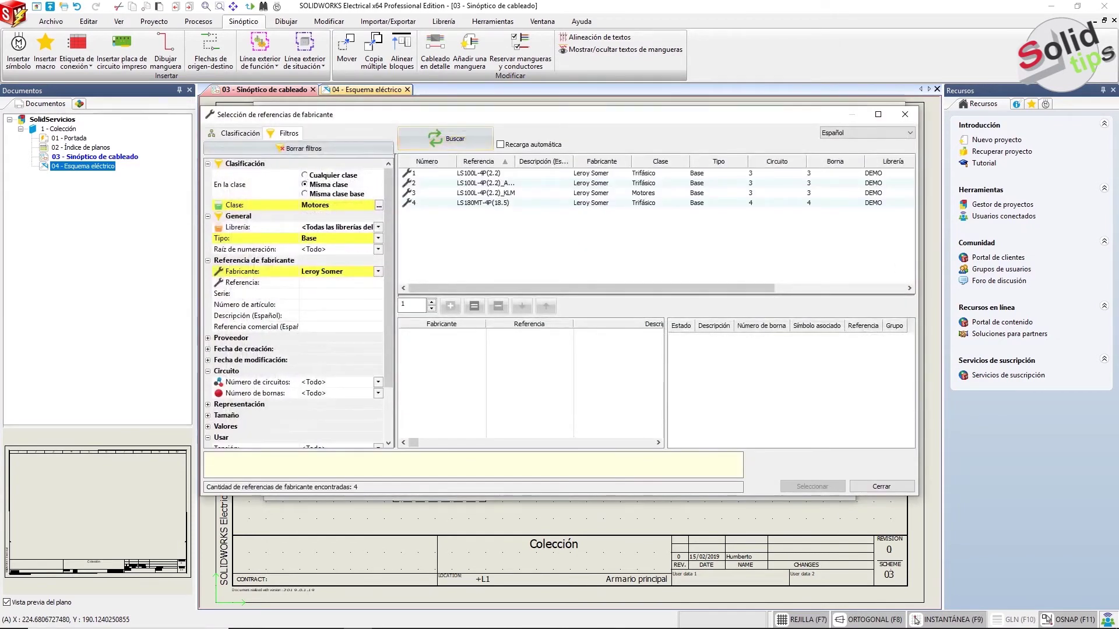
left_click(478, 203)
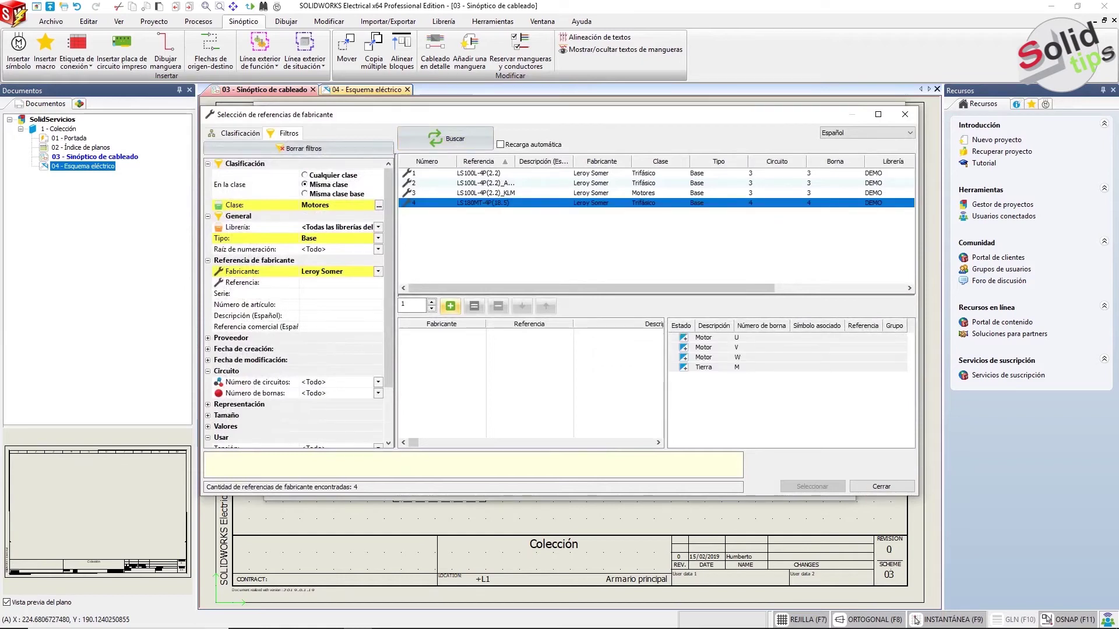
left_click(450, 306)
left_click(812, 486)
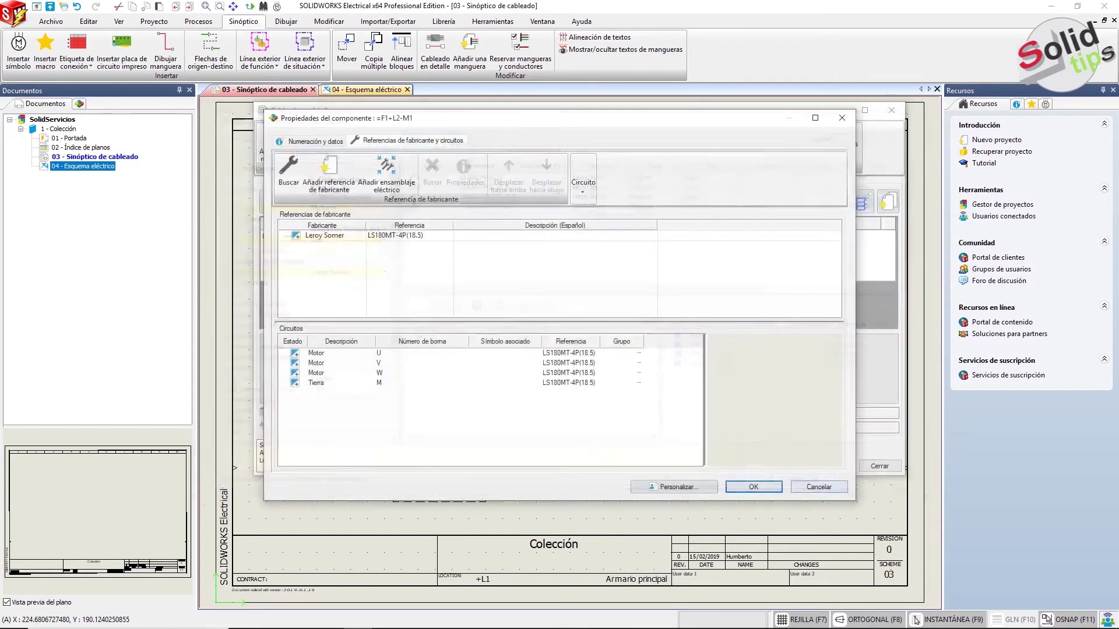
left_click(754, 487)
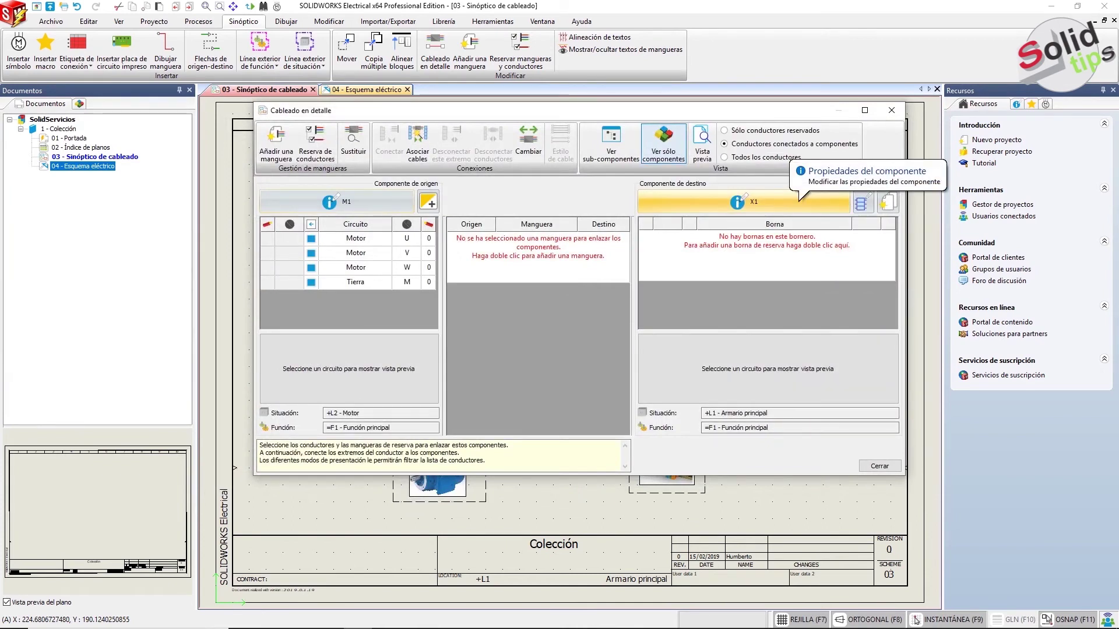
Search the catalogue and add Schneider Electric AB1AA235U4GR as X1's manufacturer reference.
left_click(800, 199)
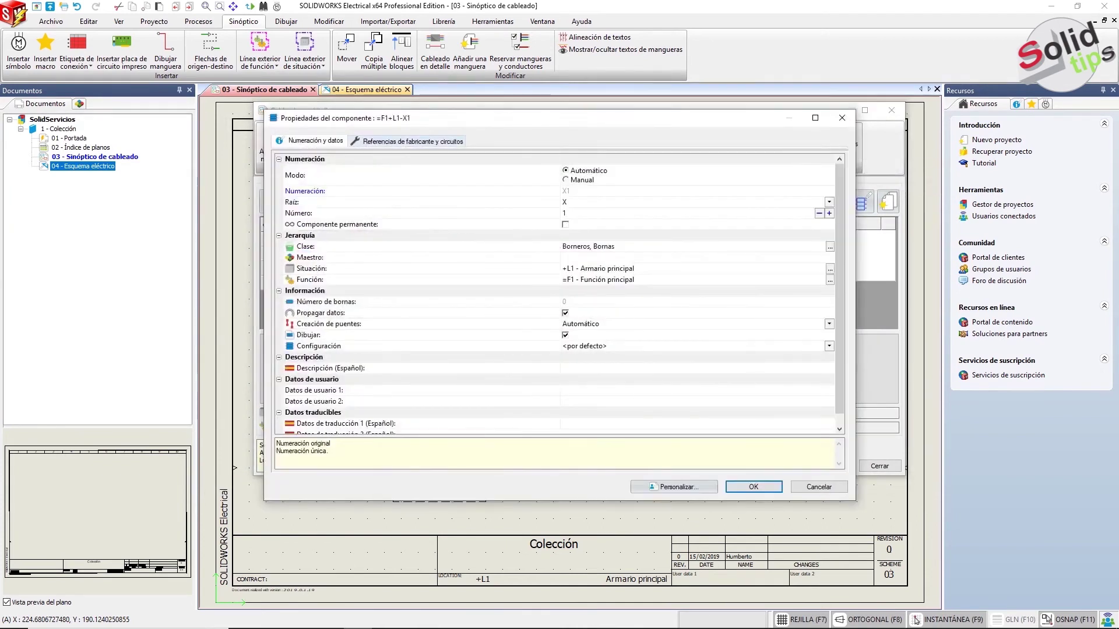
left_click(411, 140)
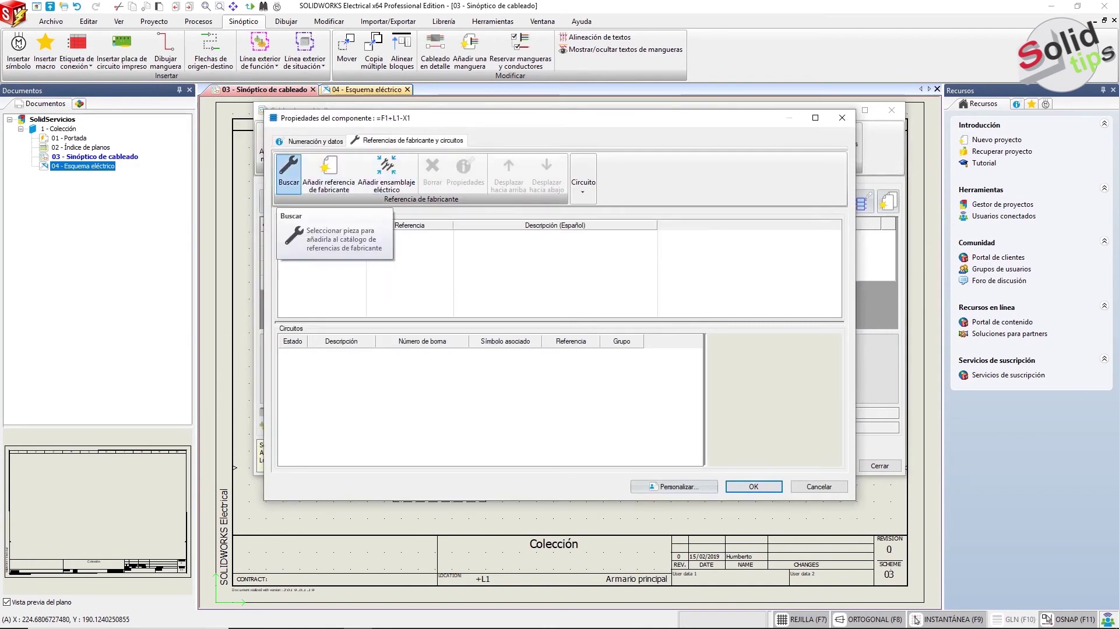
left_click(288, 175)
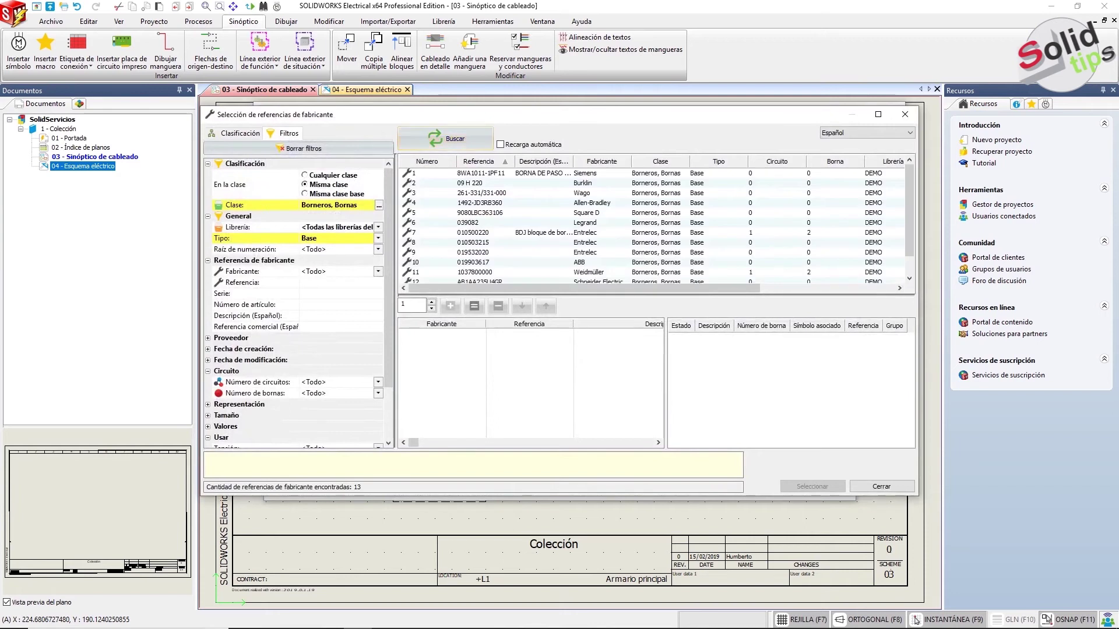
scroll(653, 225, "down", 1)
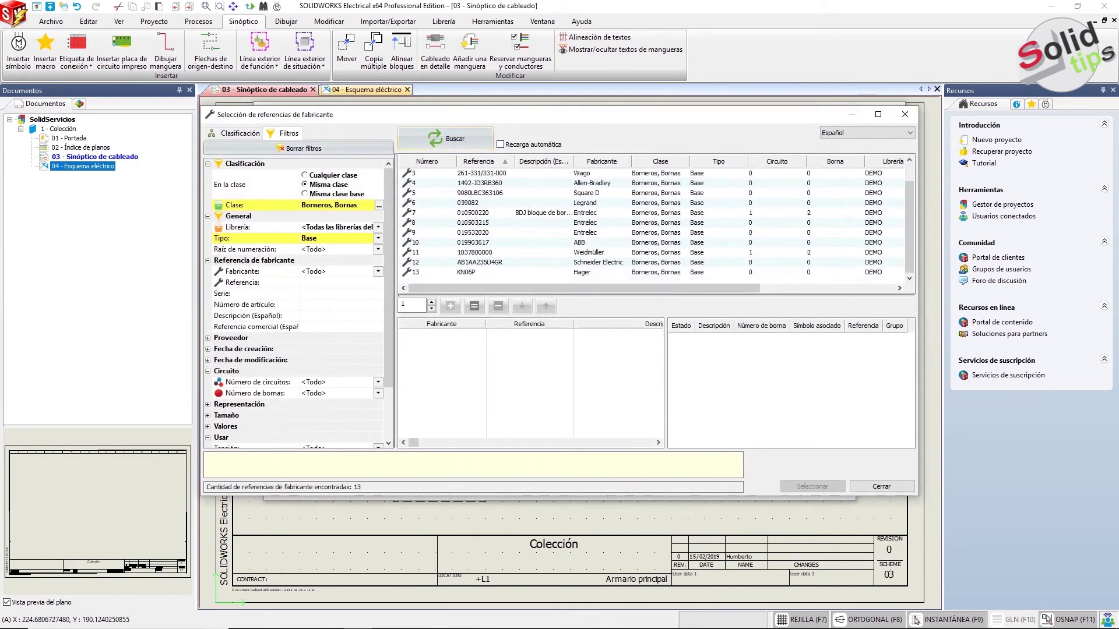
left_click(582, 262)
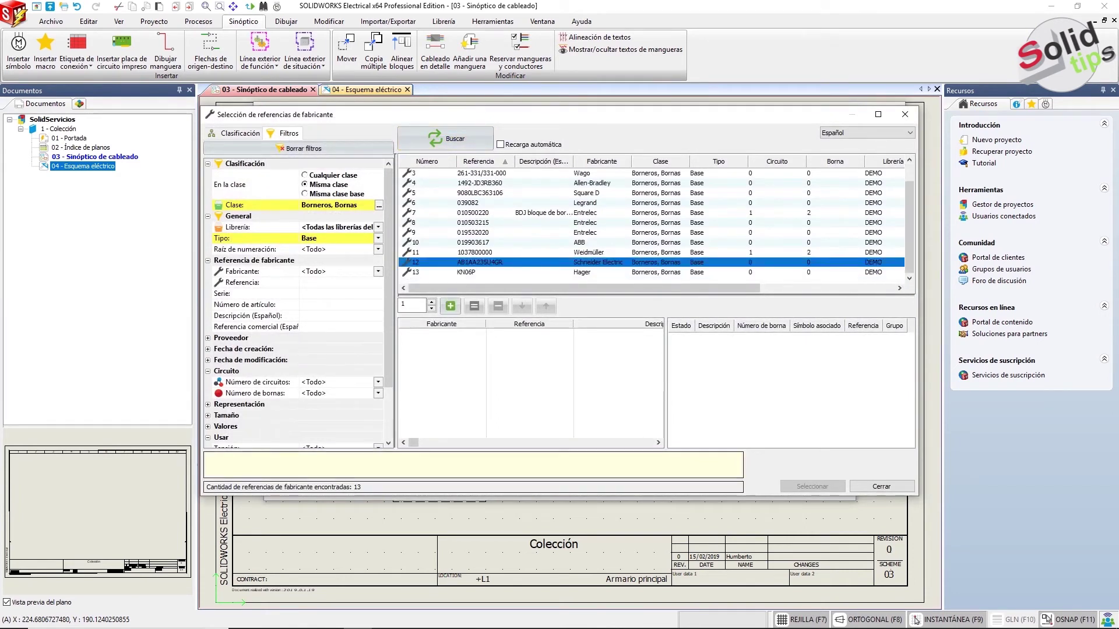
left_click(450, 306)
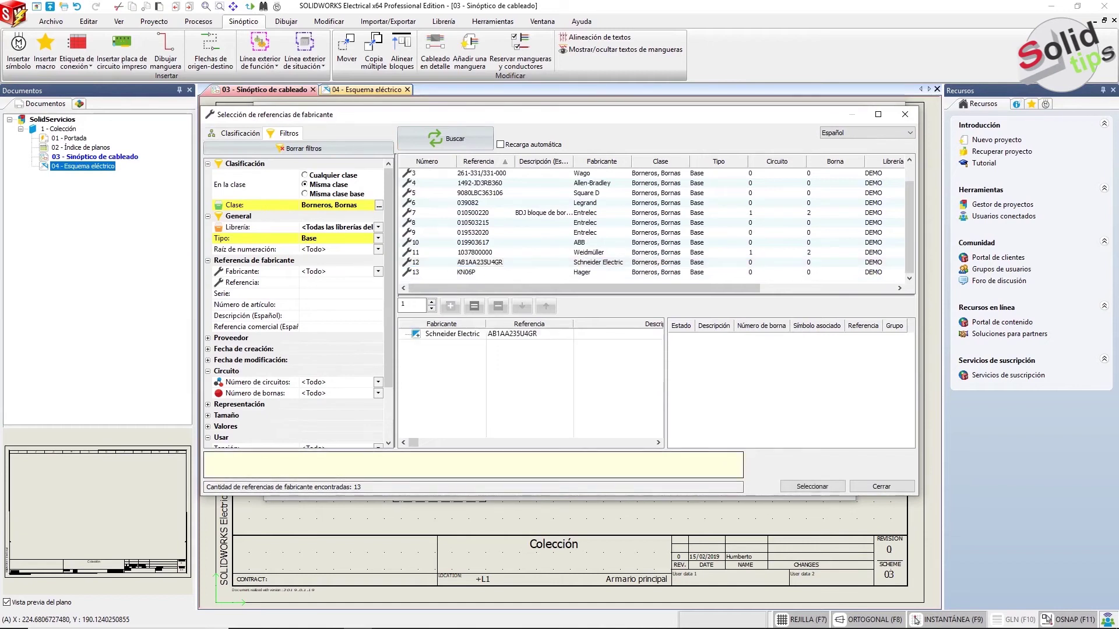
left_click(812, 486)
left_click(753, 486)
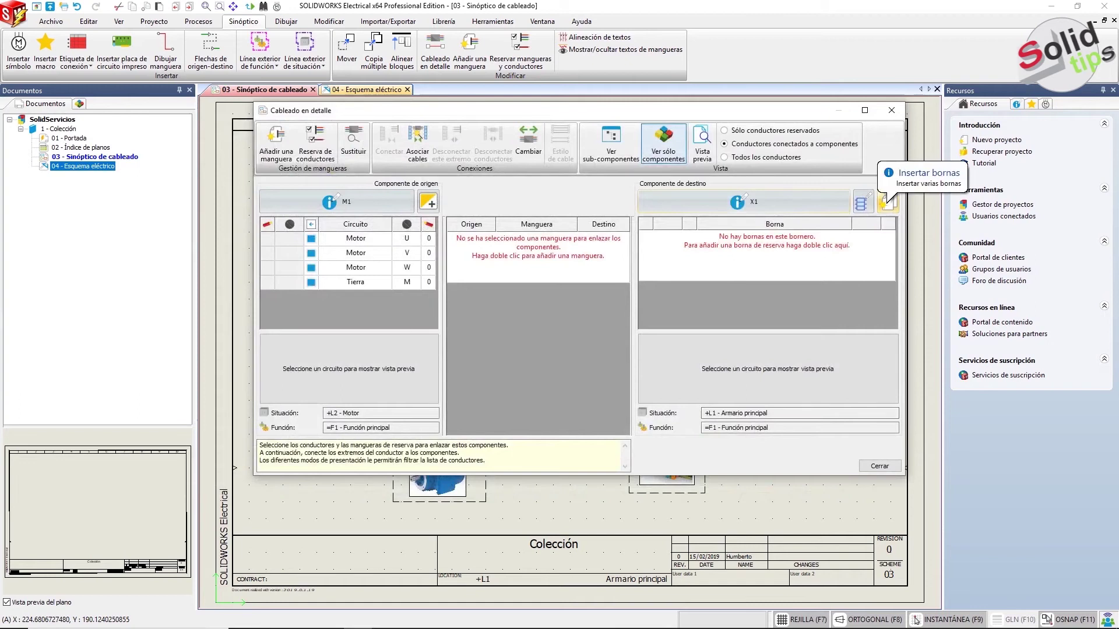
Insert 4 terminals into strip X1 with multiple insertion.
left_click(887, 203)
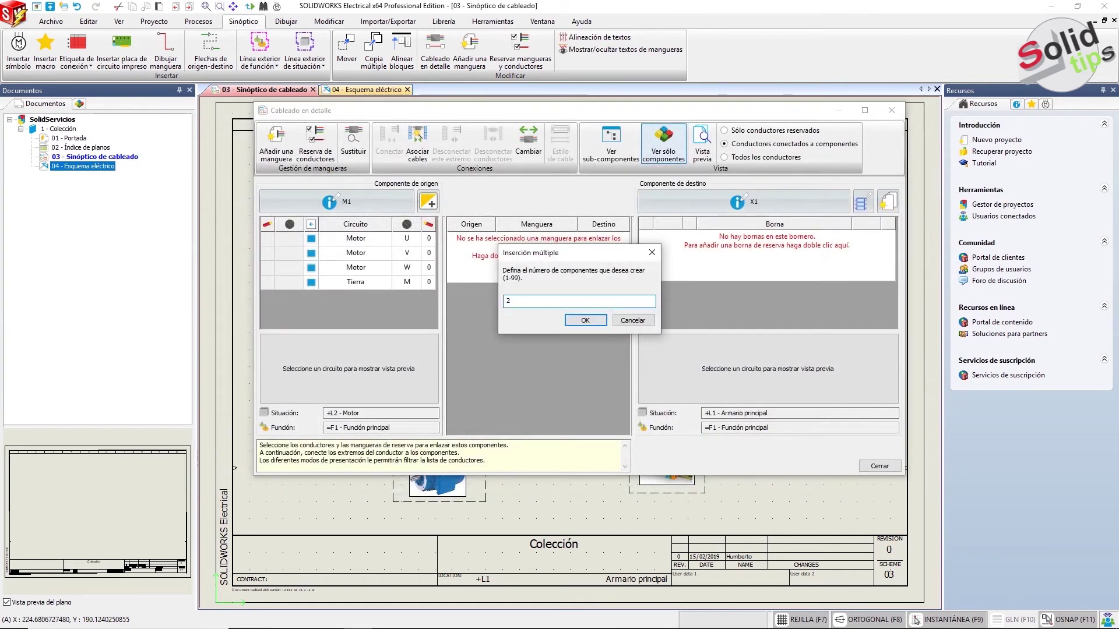
type("4")
left_click(585, 320)
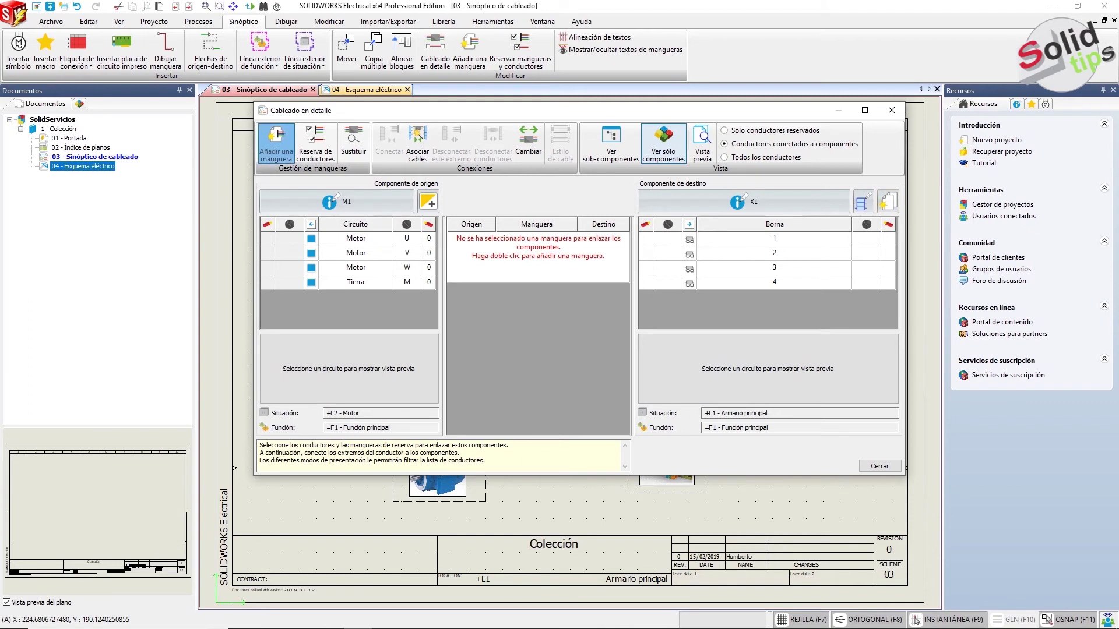
left_click(276, 143)
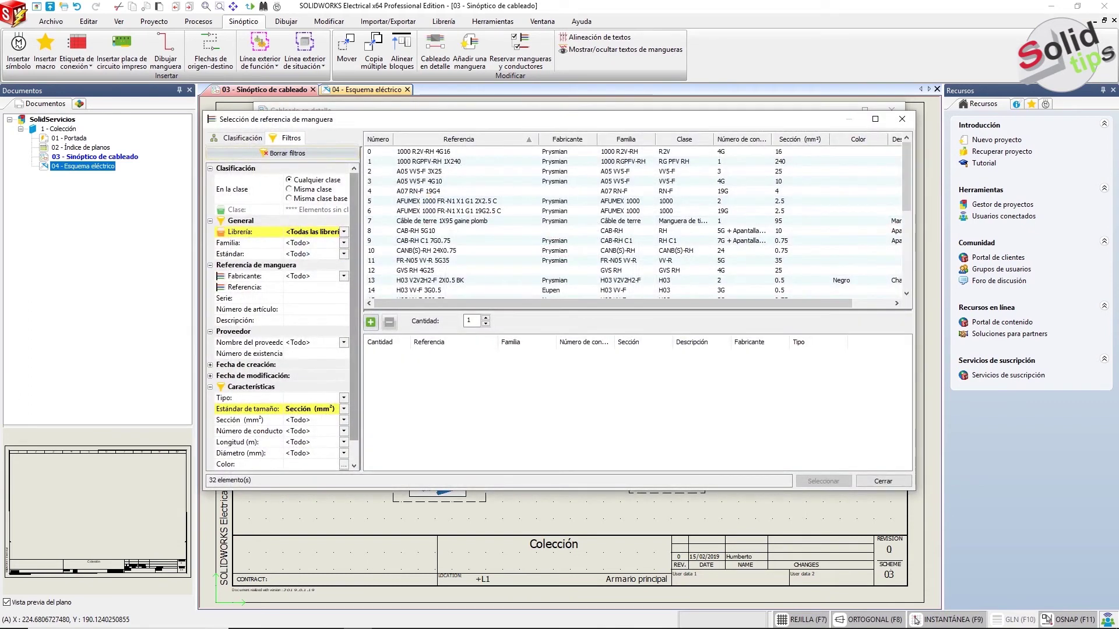
Filter cable references by Calibre (norma AWG) and select the 3Ph power cable.
scroll(280, 318, "down", 2)
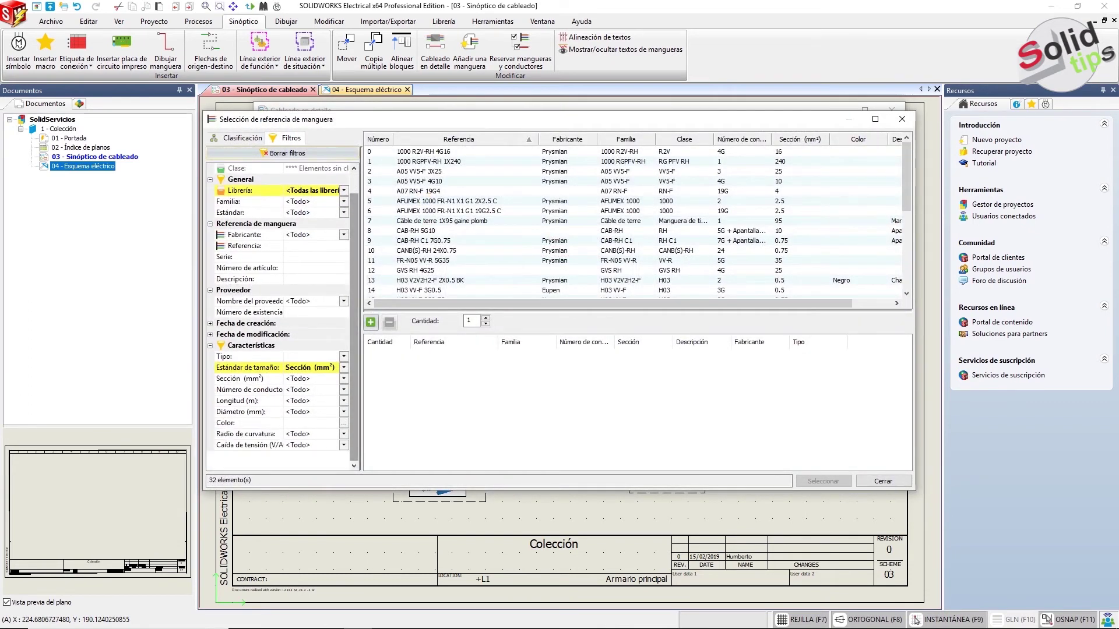
left_click(344, 367)
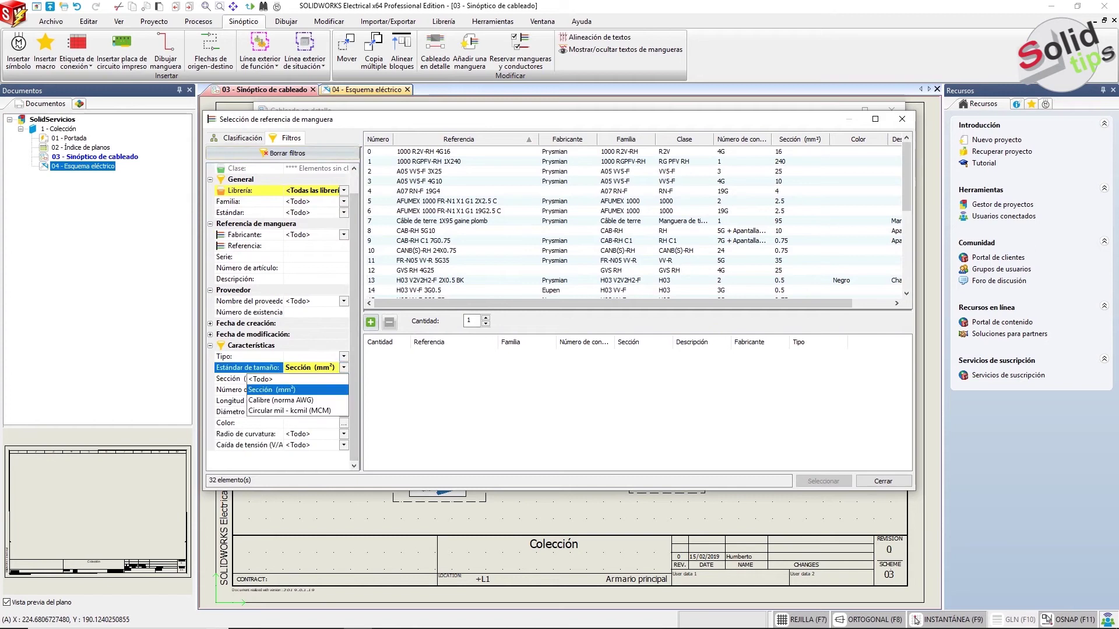
left_click(281, 399)
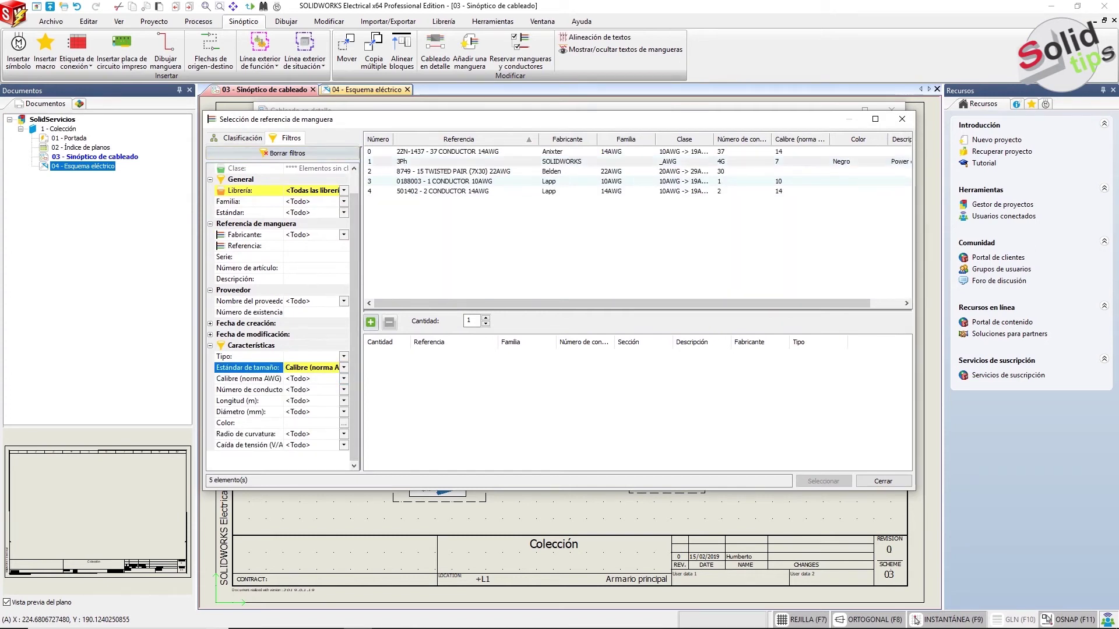
left_click(455, 162)
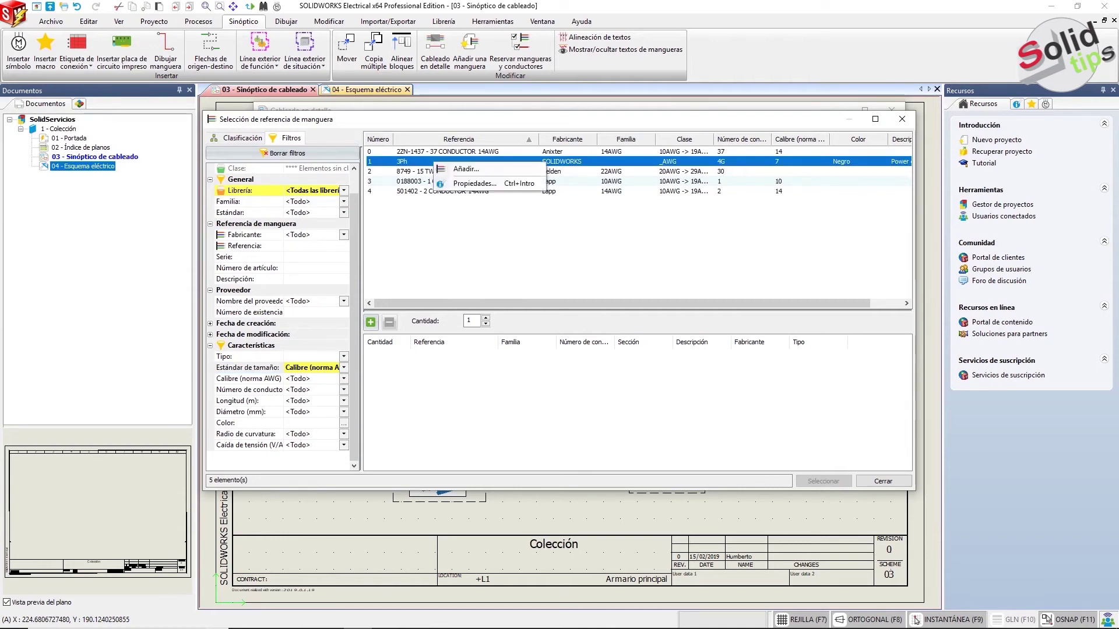
Review the 3Ph cable's conductors, then add it as hose W1 between M1 and X1.
double_click(454, 161)
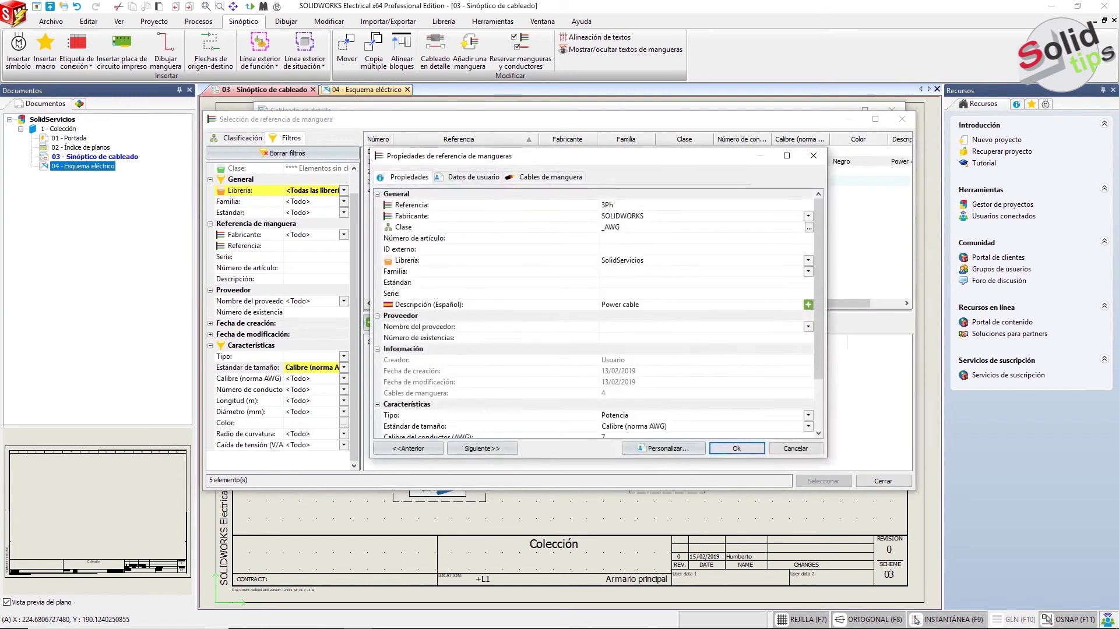
left_click_drag(569, 159, 533, 140)
left_click(513, 157)
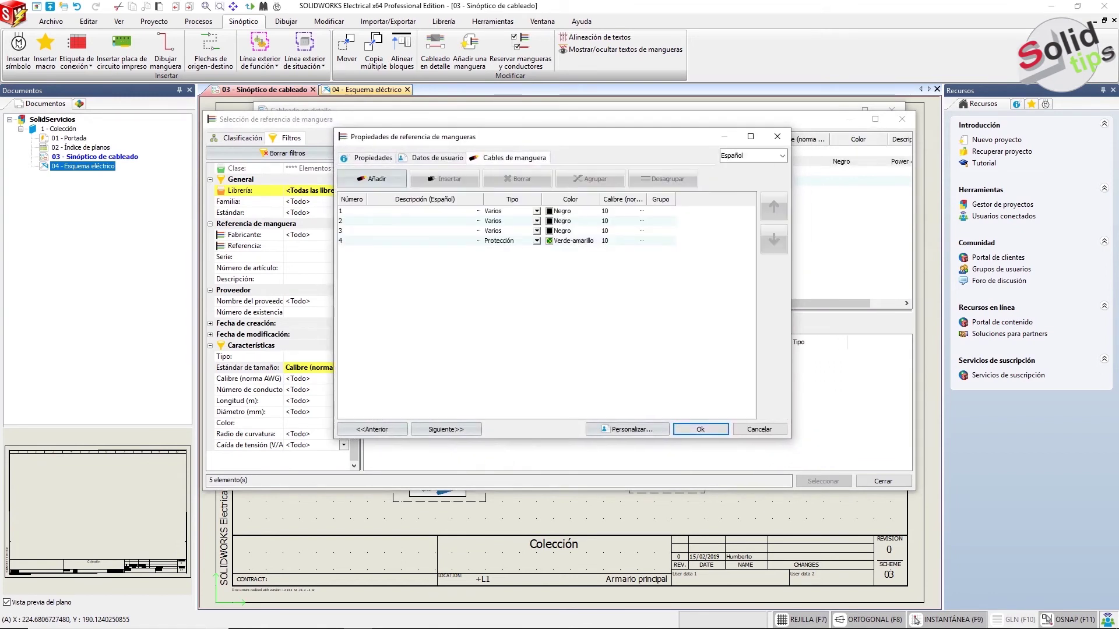
left_click(408, 211)
key("Down")
key("Down")
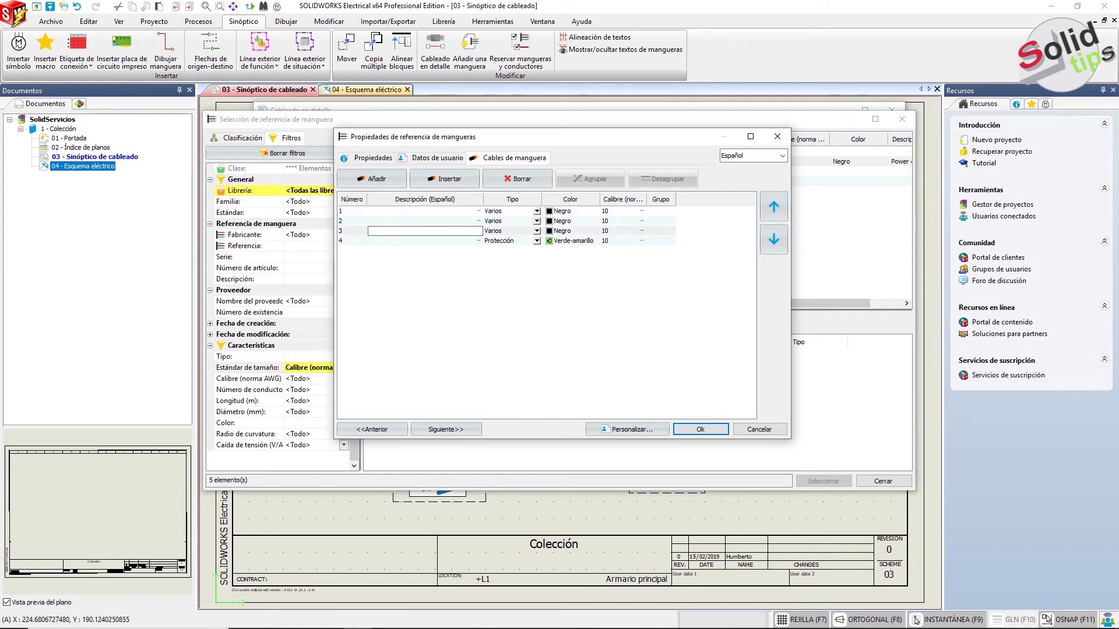
key("Down")
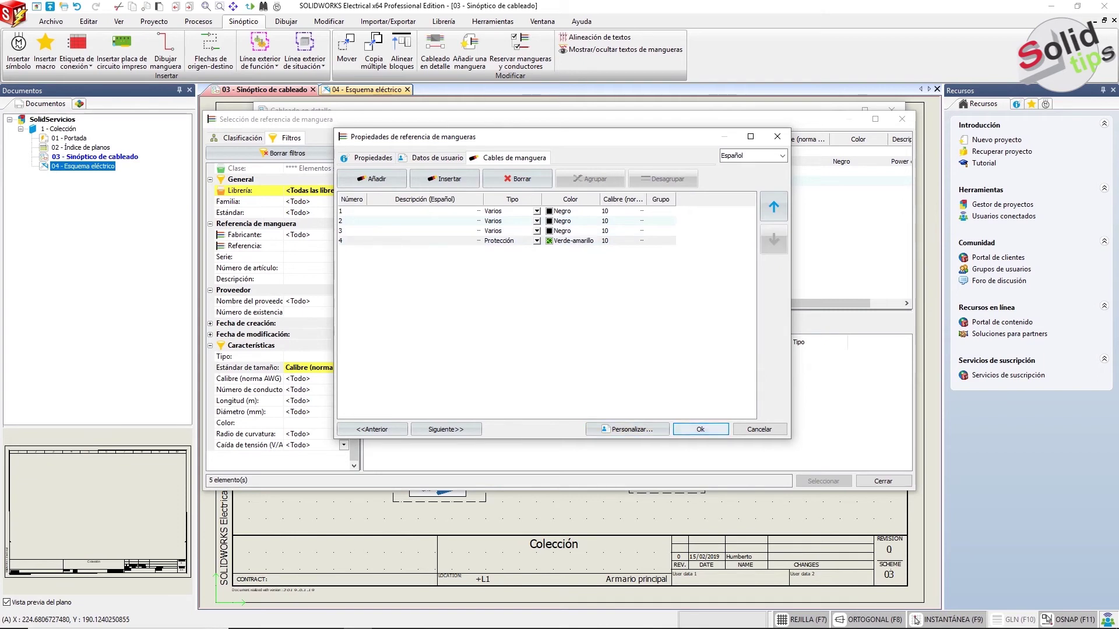
key("Return")
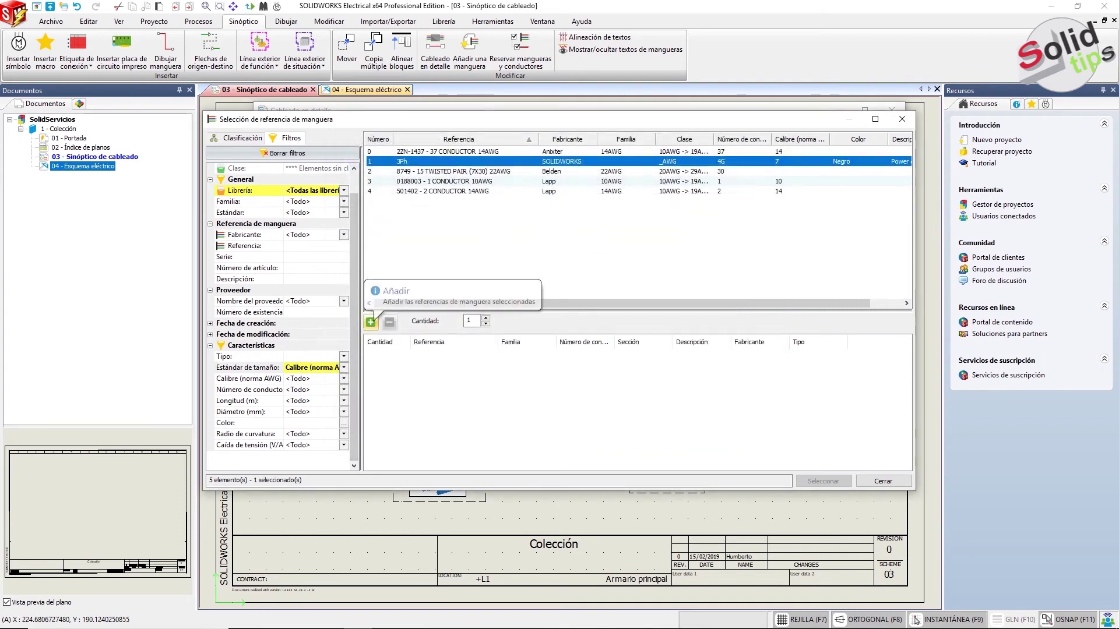
left_click(371, 321)
key("Return")
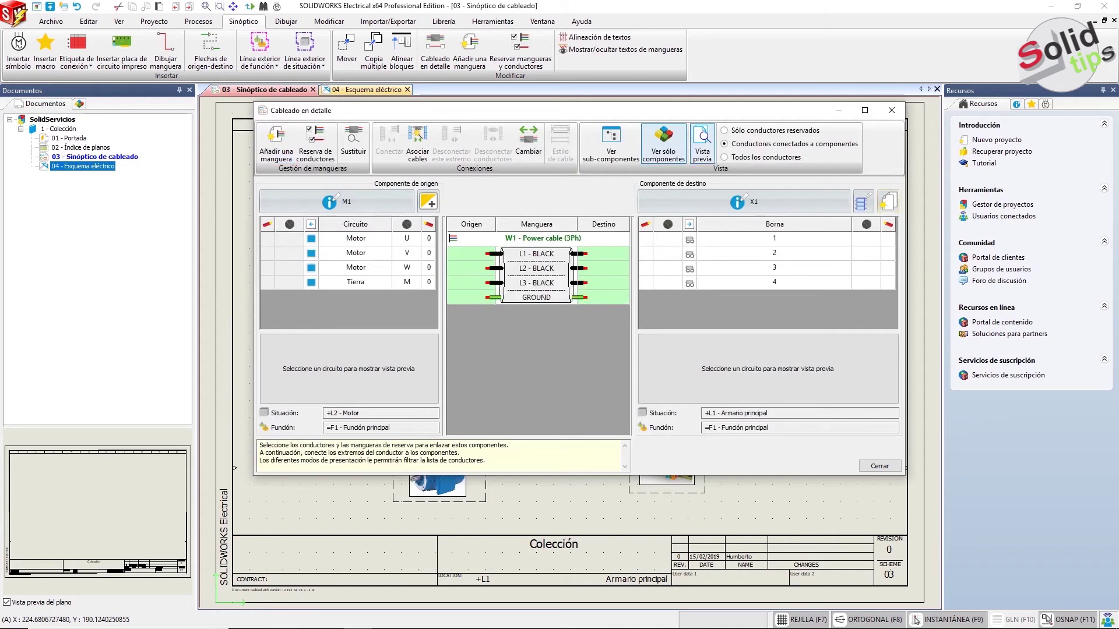
Connect W1 conductors L1, L2, L3 and GROUND to motor terminals U, V, W and earth.
left_click(466, 254)
left_click(429, 239)
left_click(388, 142)
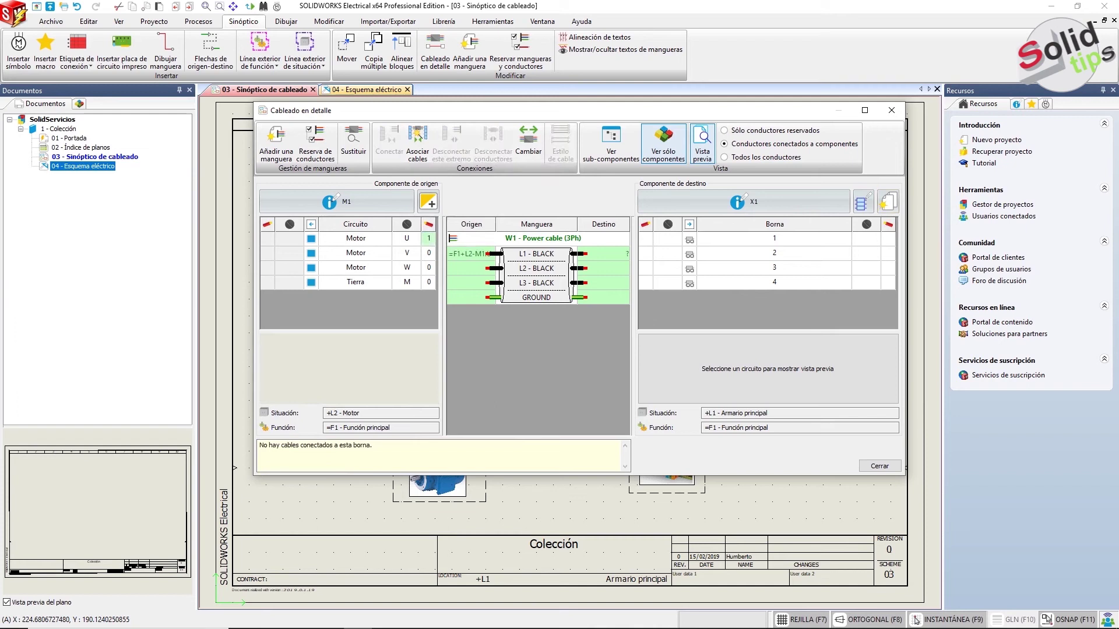
left_click(469, 268)
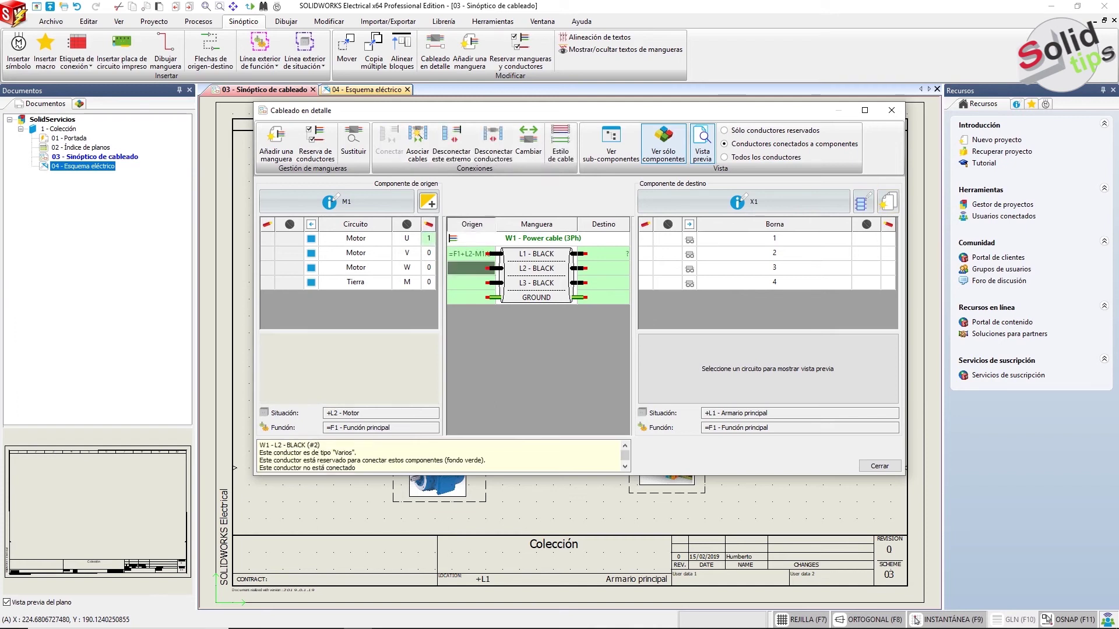
left_click(429, 253)
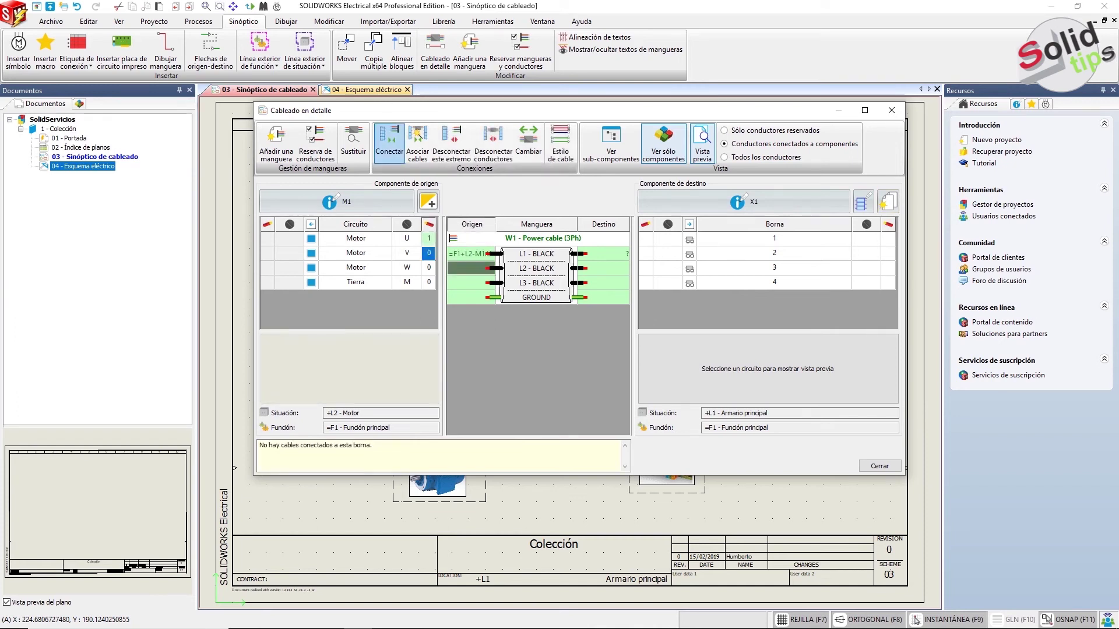
left_click(388, 143)
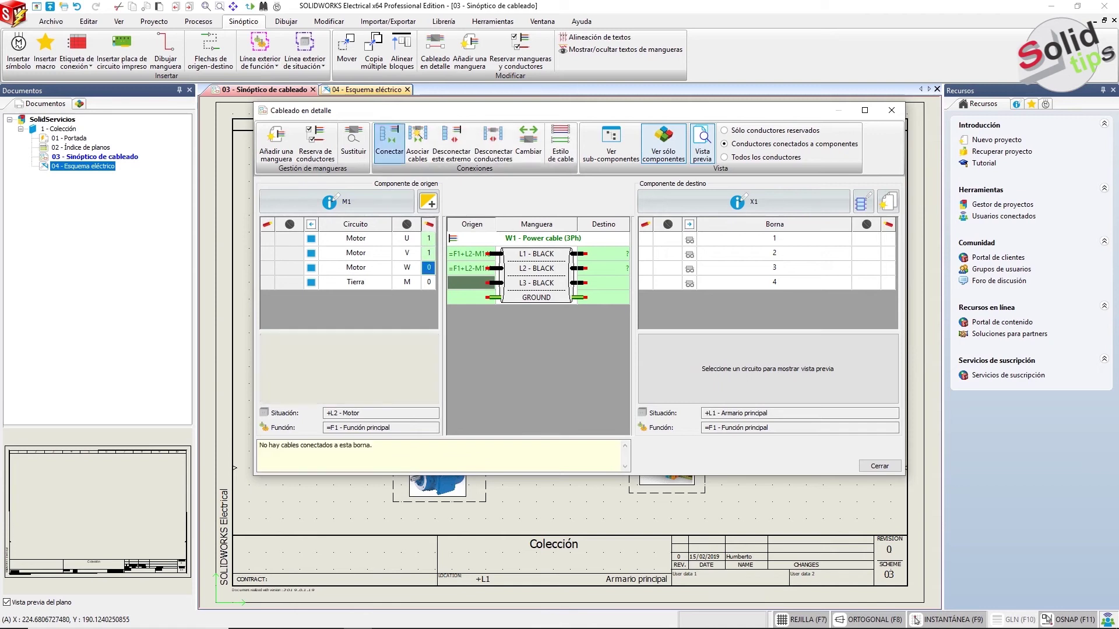
left_click(388, 143)
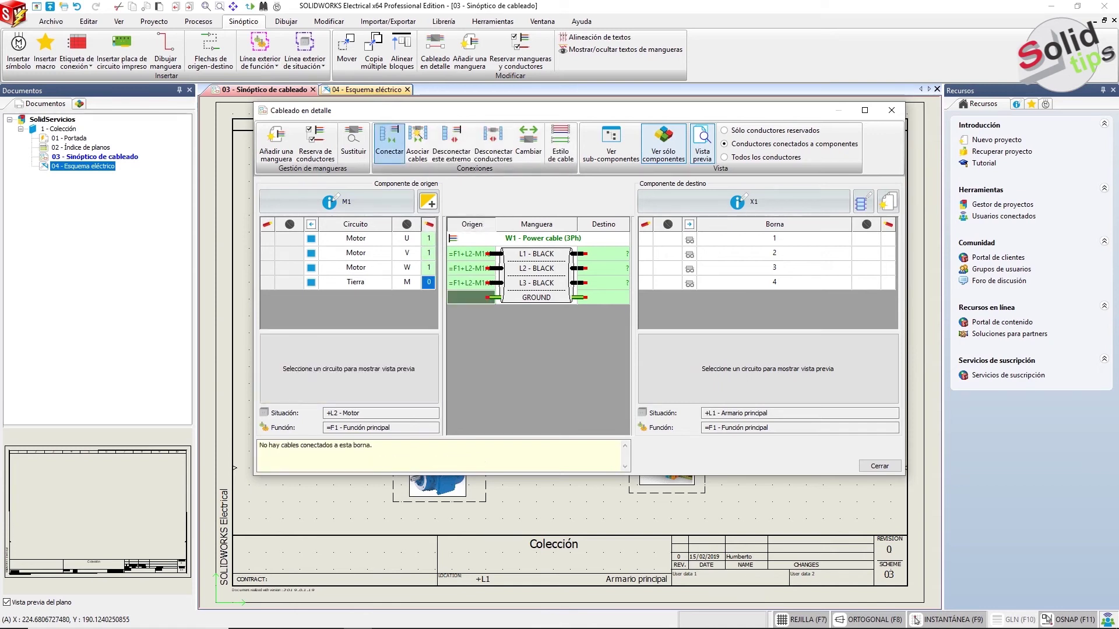
left_click(389, 142)
Connect GROUND, L3, L2 and L1 to X1 terminals 4, 3, 2 and 1.
left_click(603, 282)
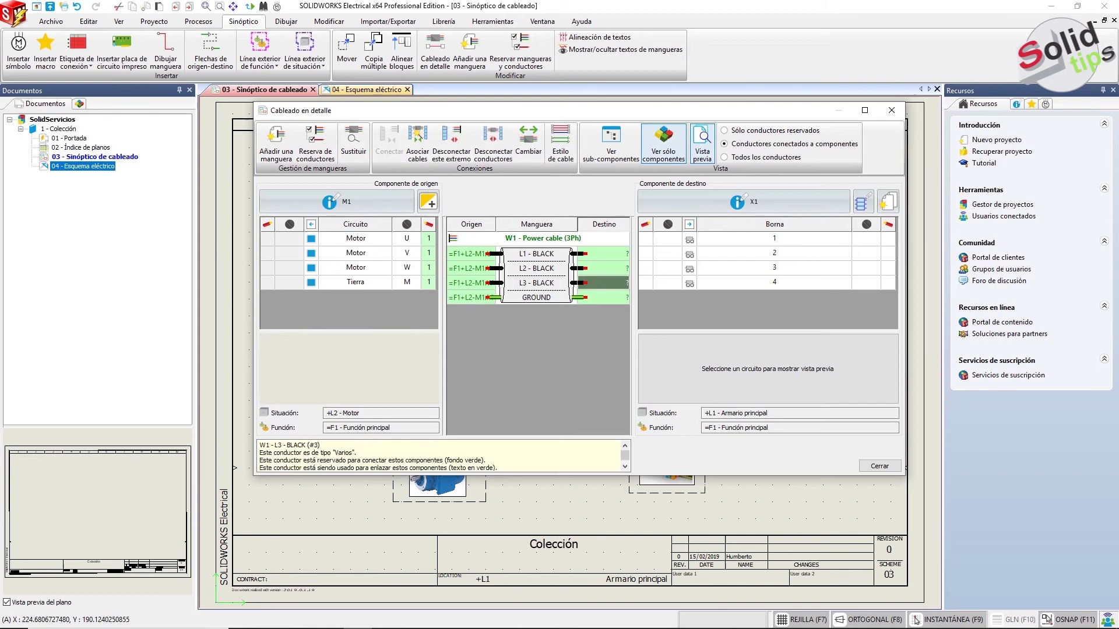
left_click(603, 297)
left_click(667, 282)
left_click(388, 143)
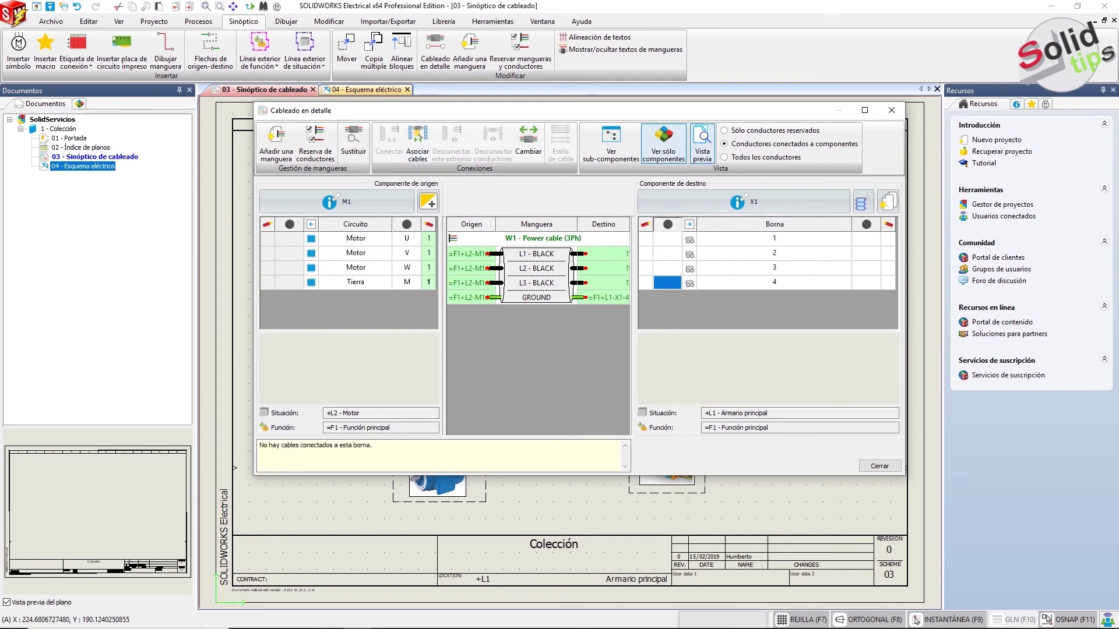
left_click(603, 283)
left_click(667, 268)
left_click(388, 143)
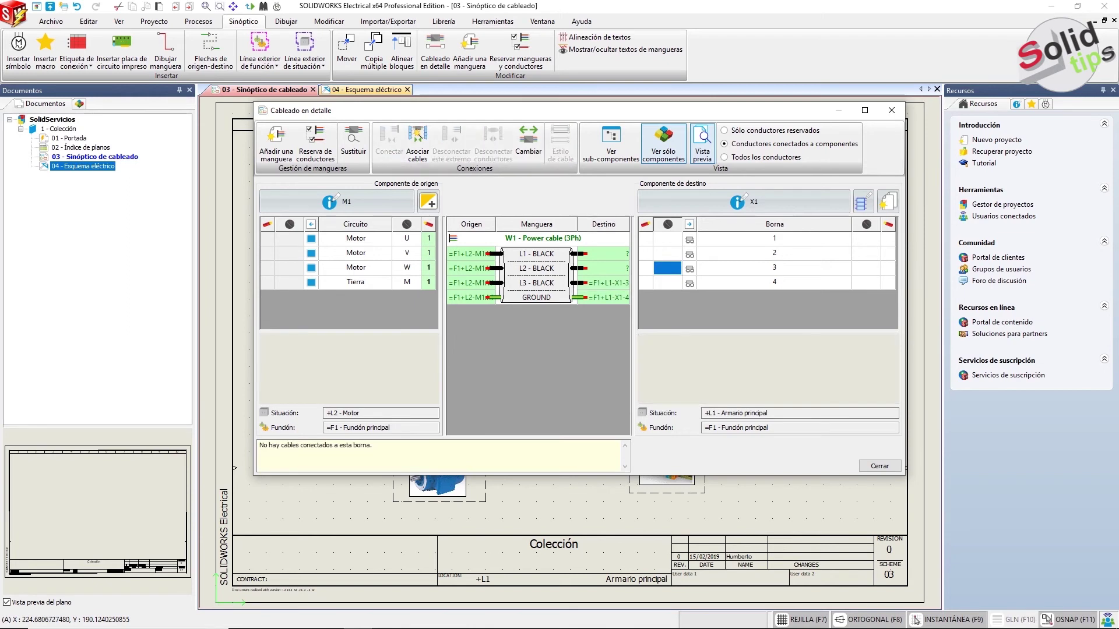
left_click(603, 269)
left_click(668, 253)
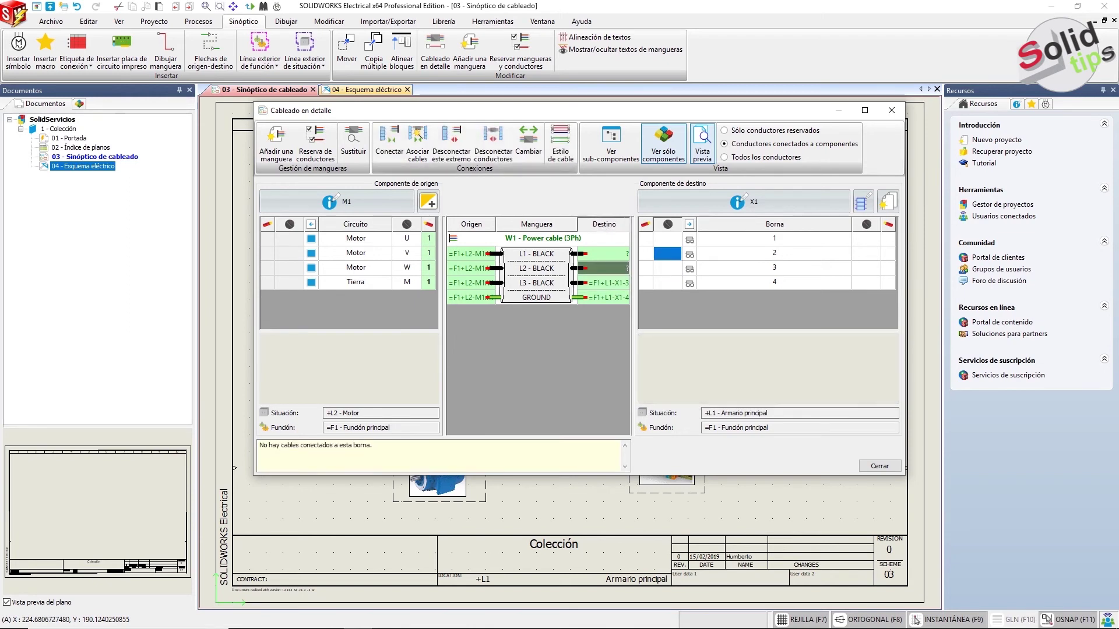
left_click(389, 143)
left_click(603, 253)
left_click(668, 239)
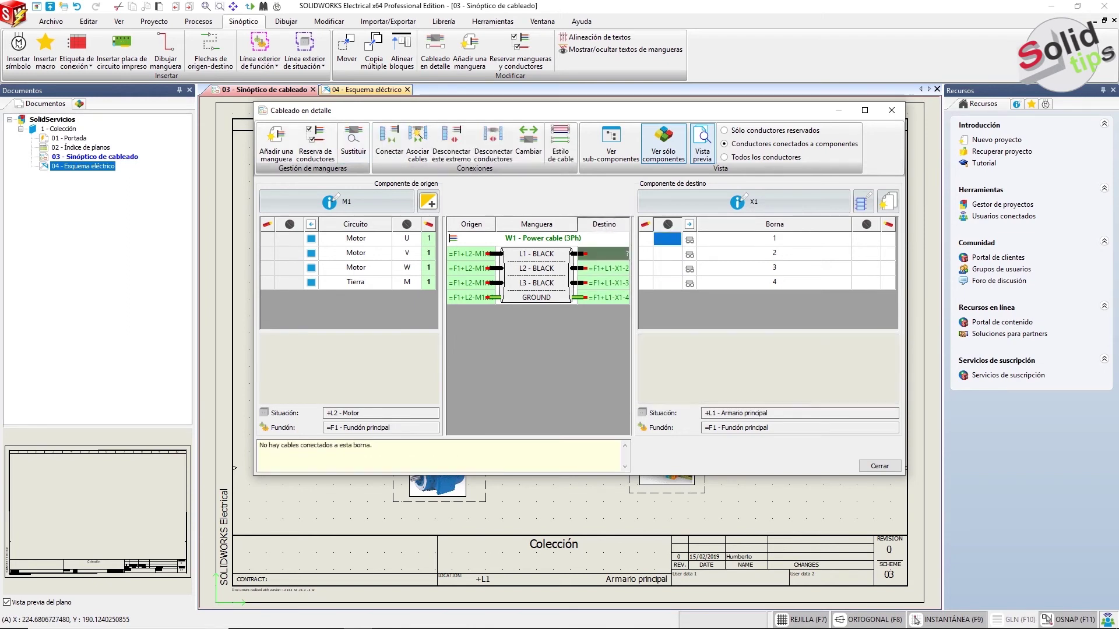
left_click(388, 143)
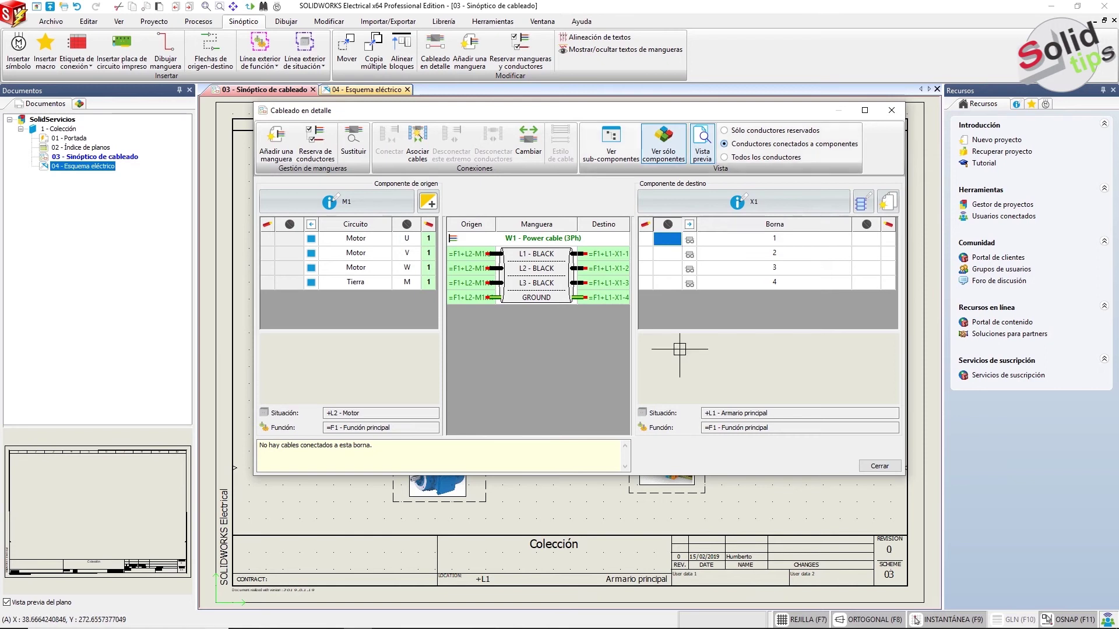
On sheet 04 - Esquema eléctrico, choose the three-phase motor symbol with earth from Motores.
left_click(891, 110)
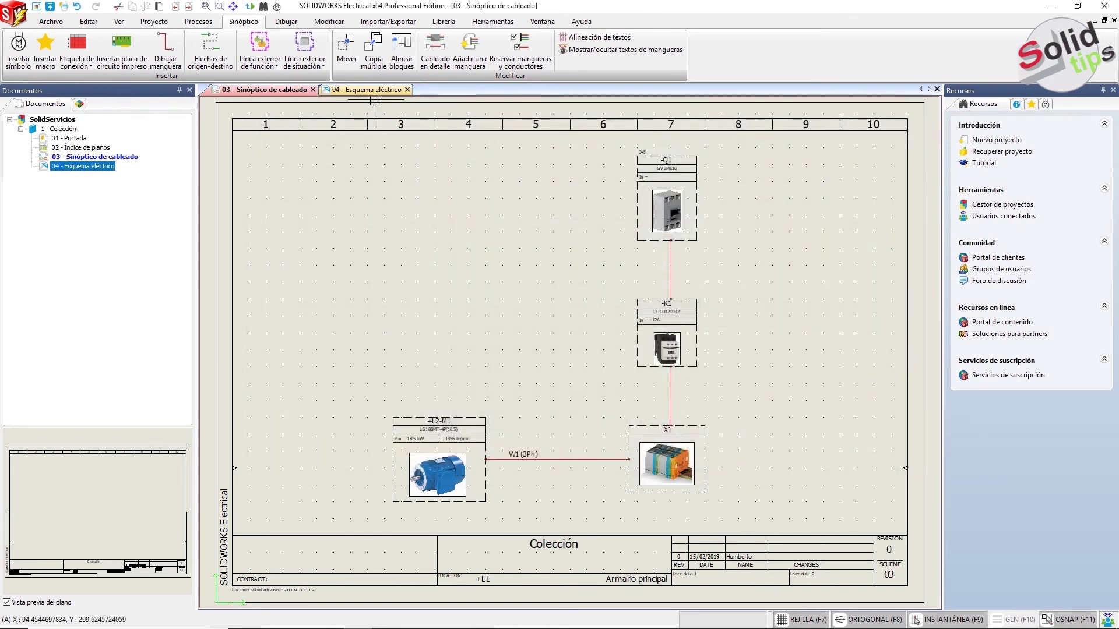
left_click(363, 89)
left_click(108, 50)
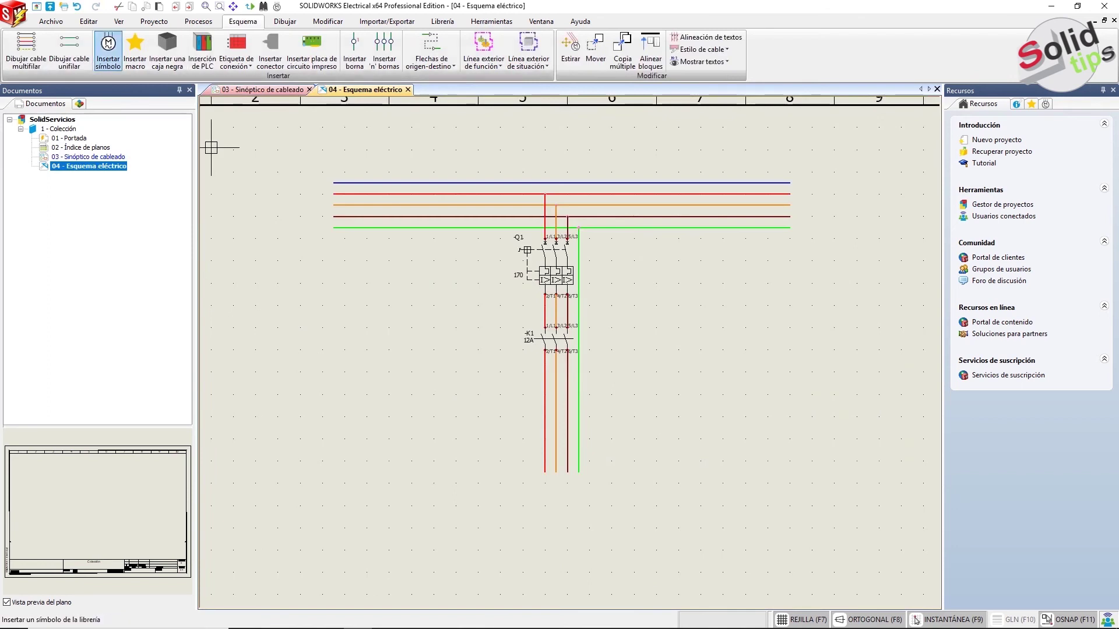
left_click(97, 308)
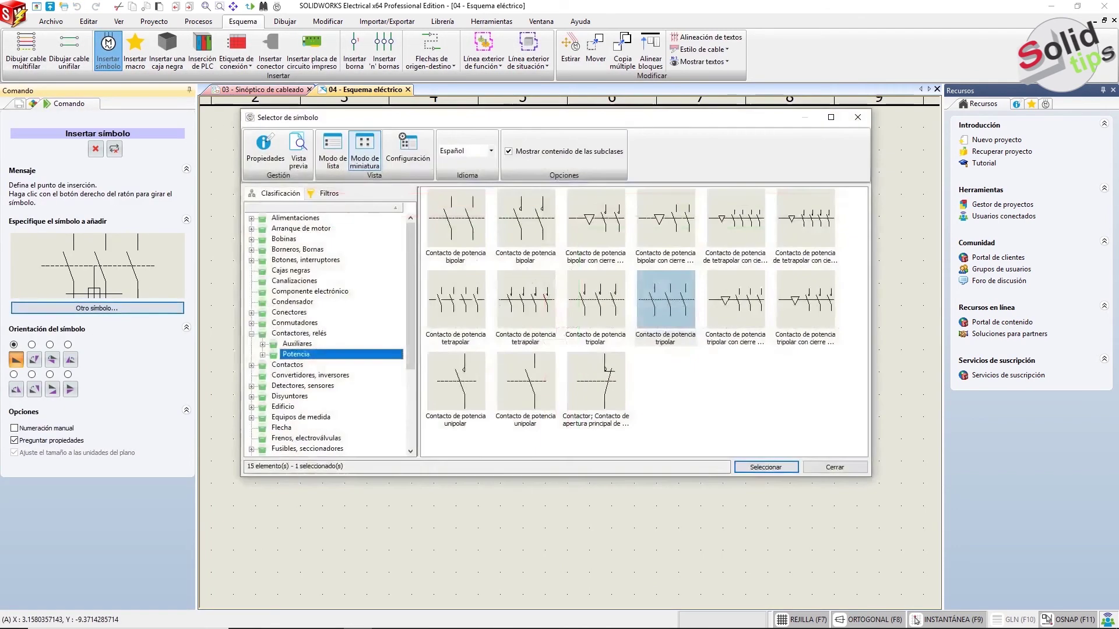
scroll(326, 332, "down", 4)
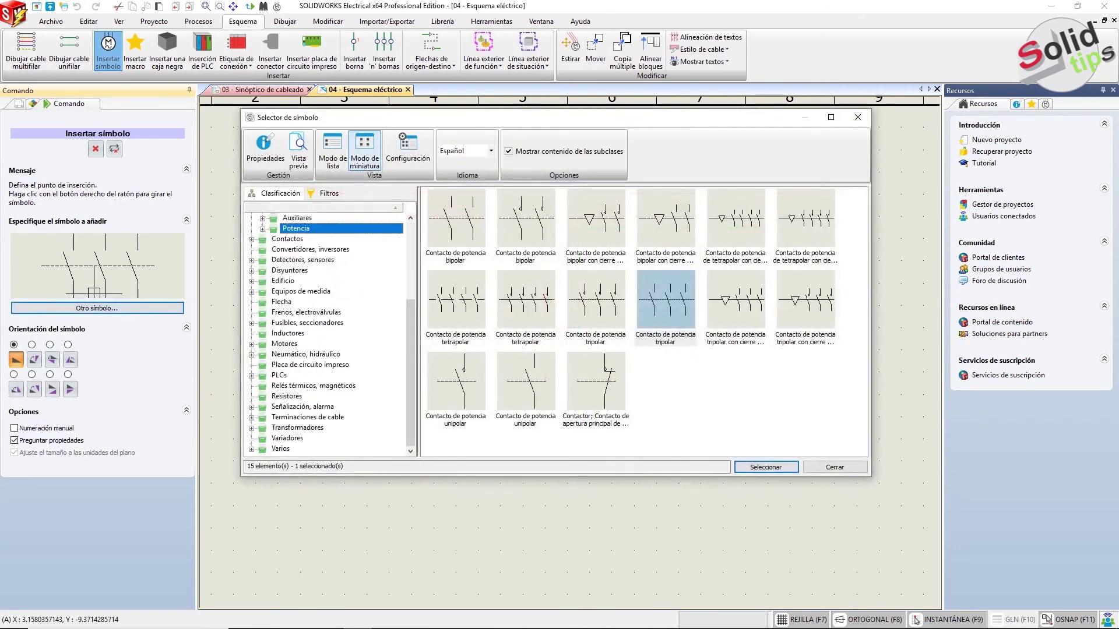
left_click(285, 344)
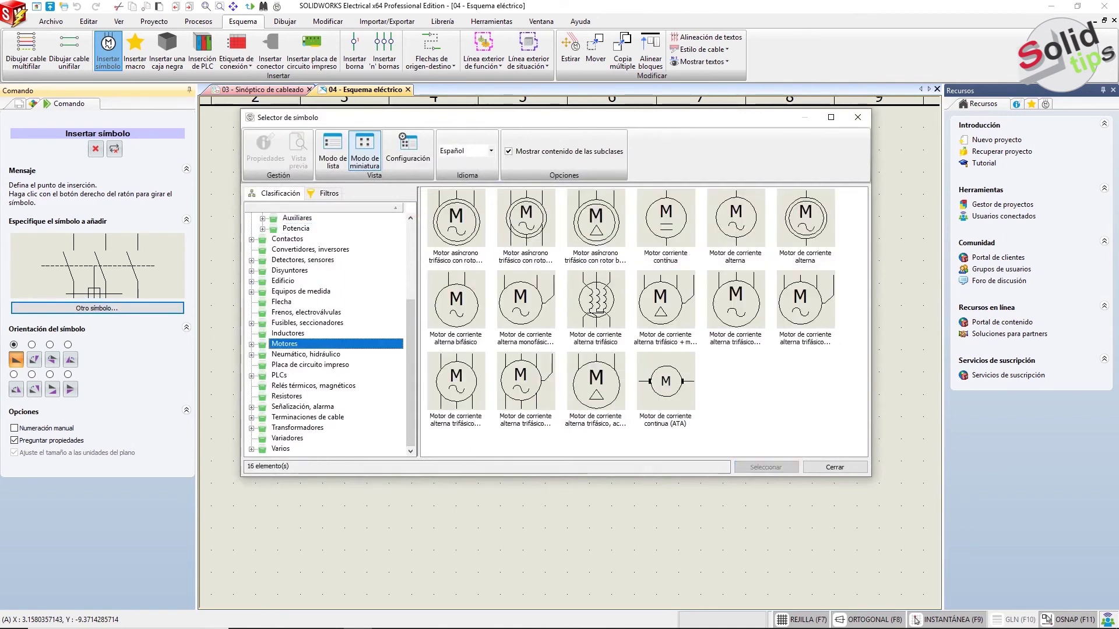
left_click(806, 300)
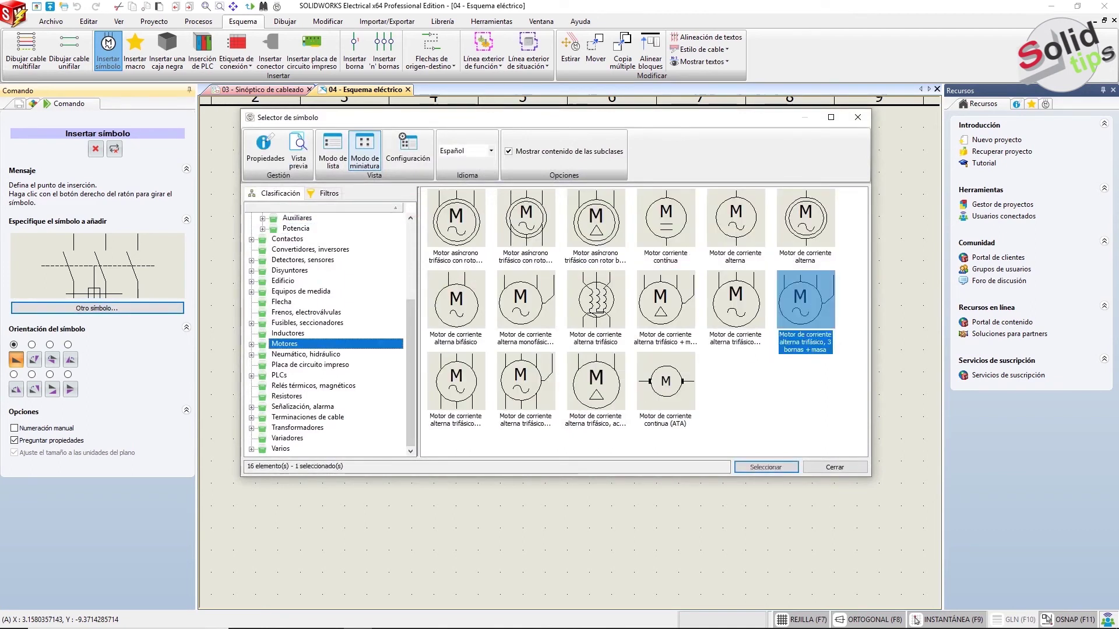
left_click(766, 467)
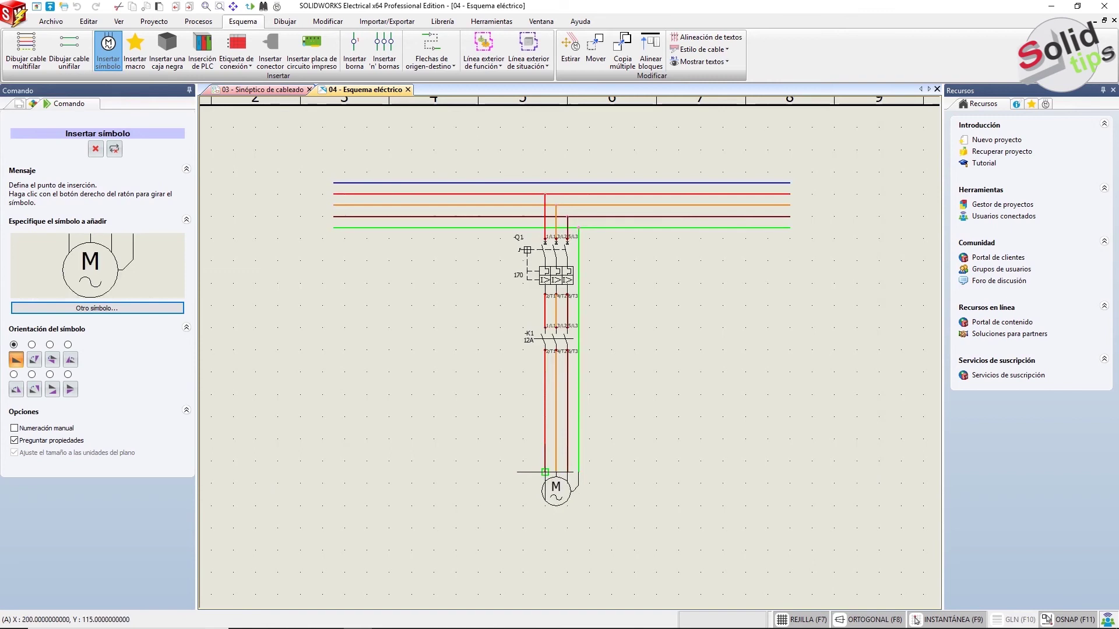
Place the motor symbol below the phase lines and link it to existing motor M1.
left_click(545, 472)
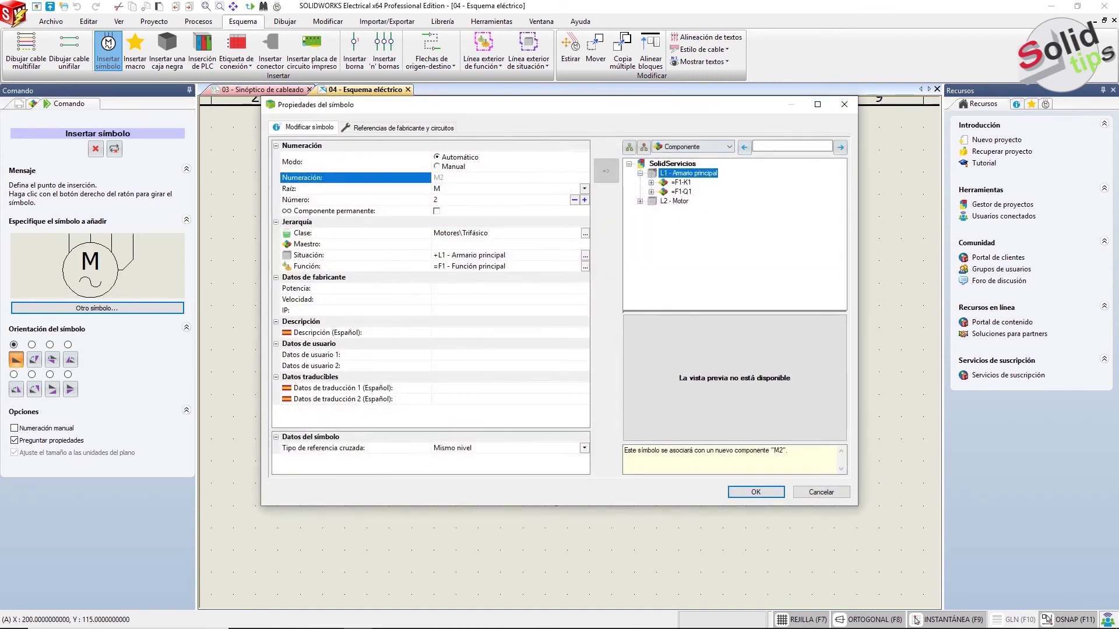
left_click(640, 201)
left_click(681, 211)
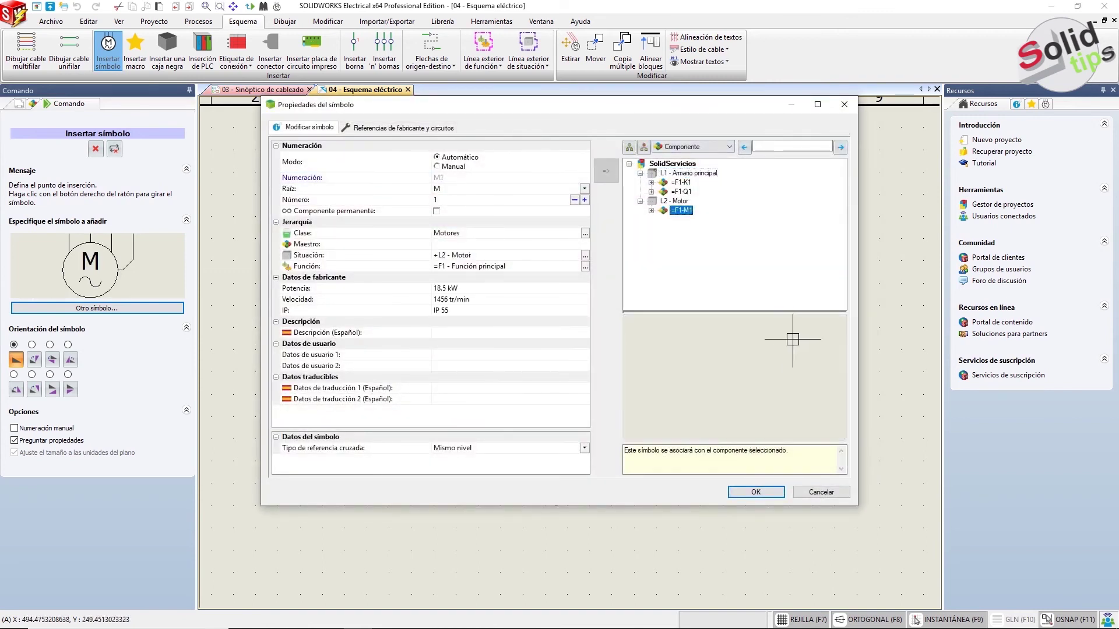
left_click(756, 492)
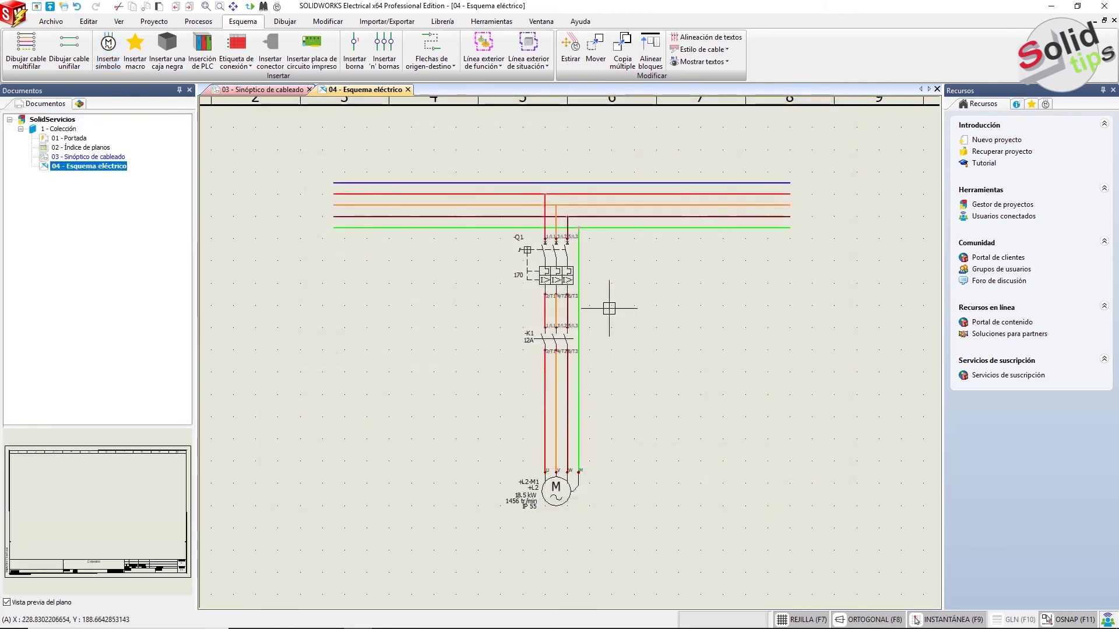
middle_click_drag(577, 366, 581, 320)
Insert X1 terminals 1–4 across the four motor wires, accepting properties for all terminals.
left_click(384, 50)
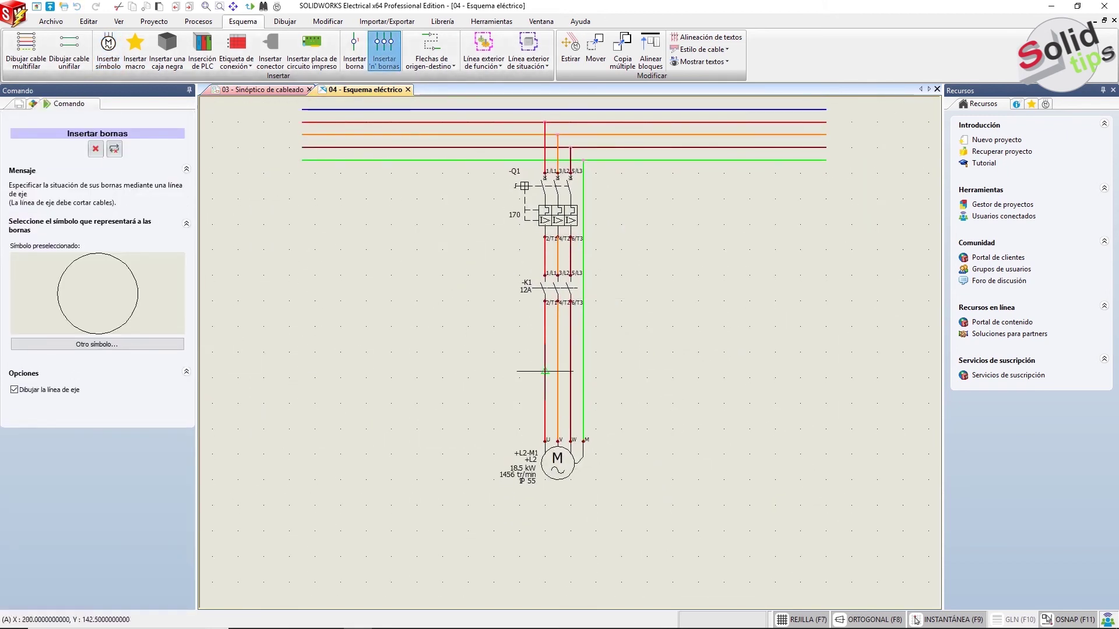
left_click(545, 391)
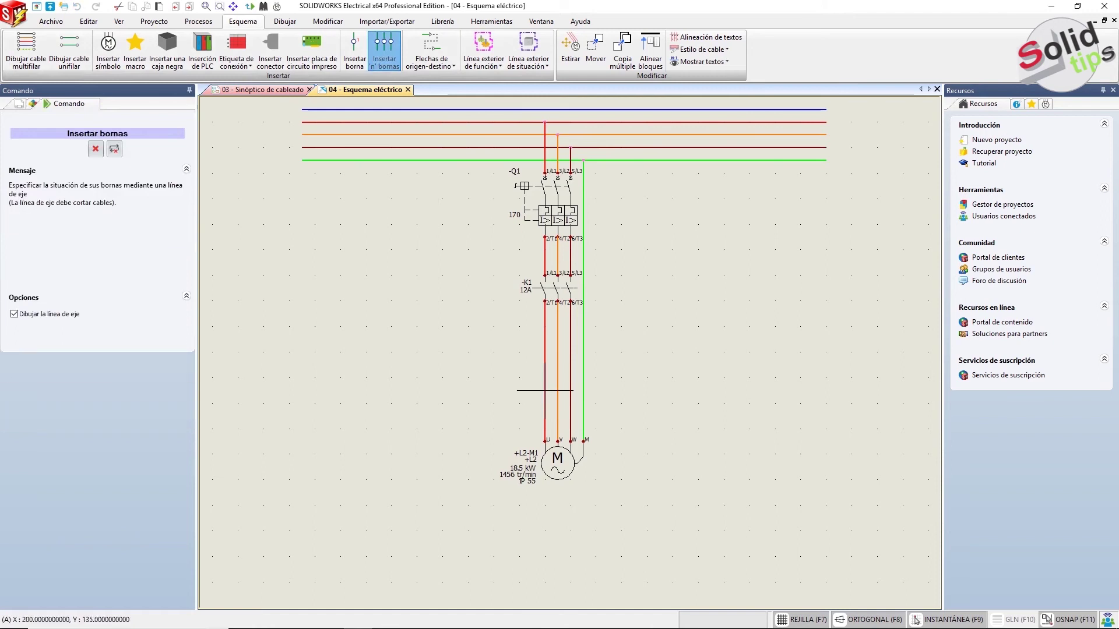
left_click(596, 390)
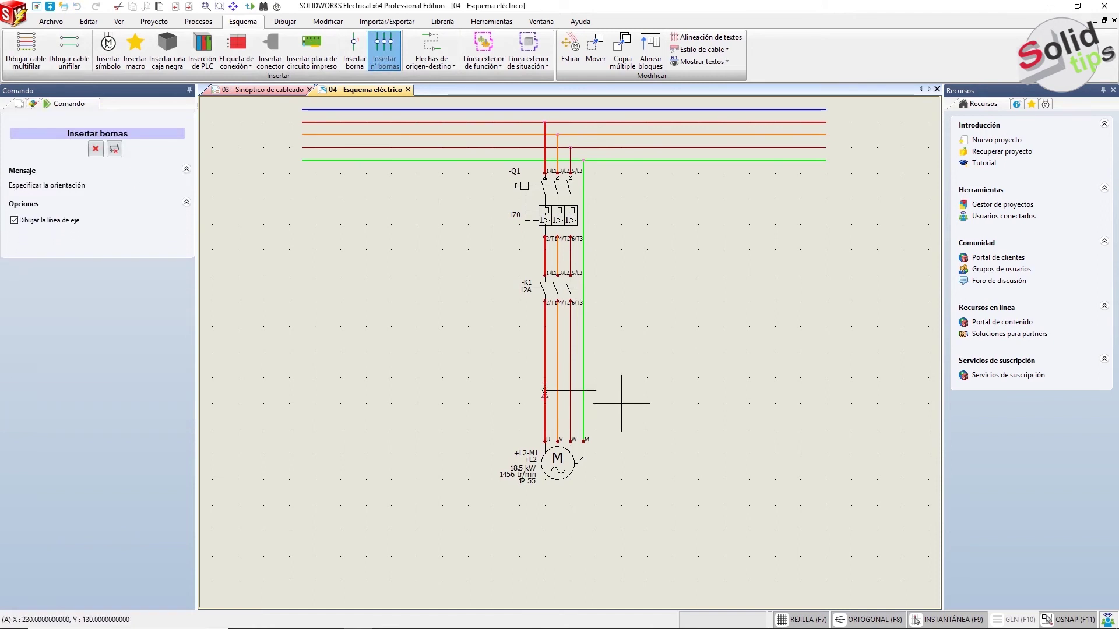
left_click(621, 403)
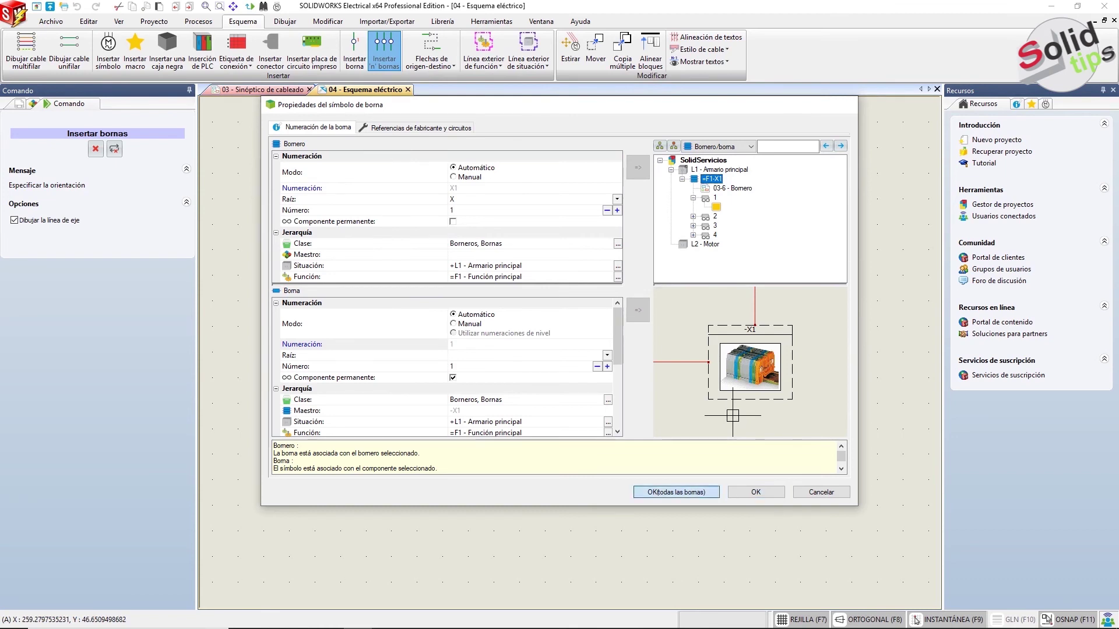
left_click(676, 492)
scroll(543, 479, "up", 2)
scroll(543, 479, "up", 2)
scroll(543, 479, "up", 2)
scroll(543, 479, "up", 2)
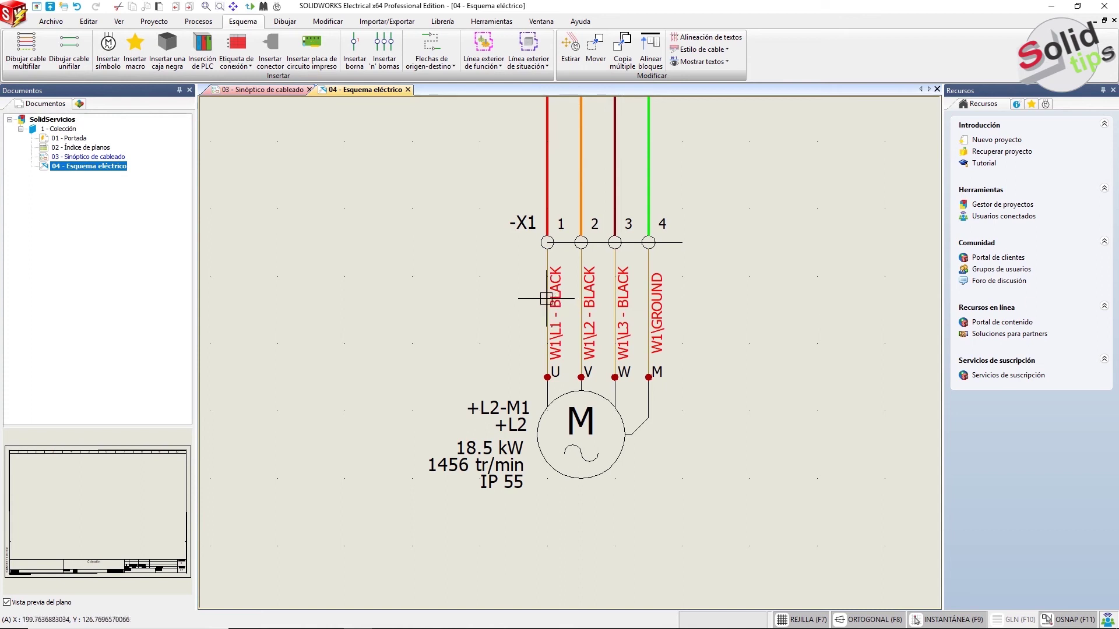
left_click(581, 312)
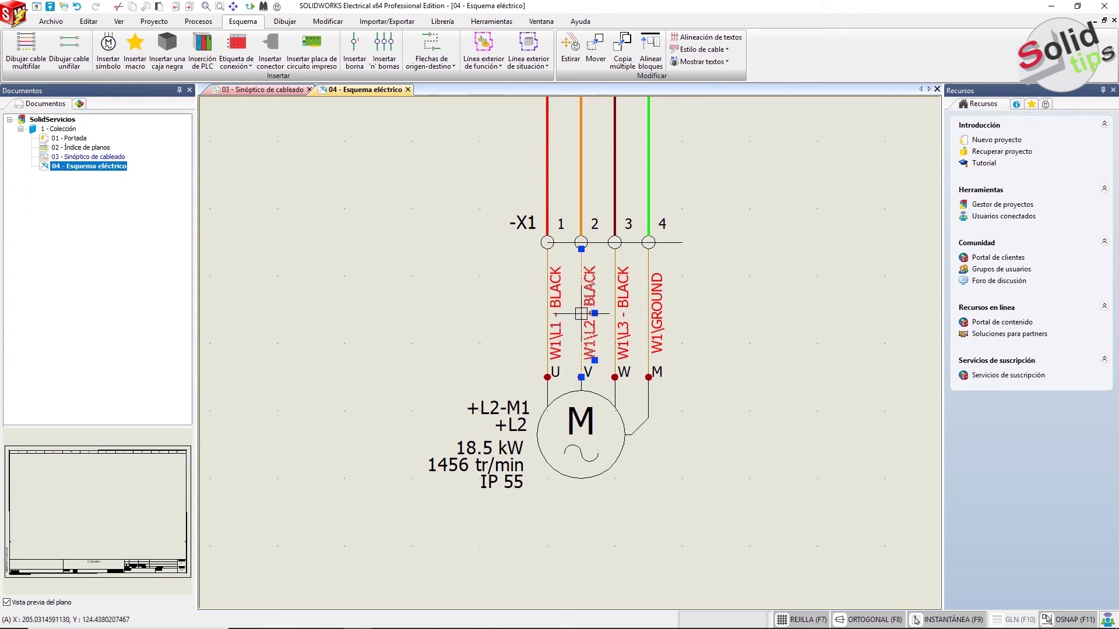
key("Escape")
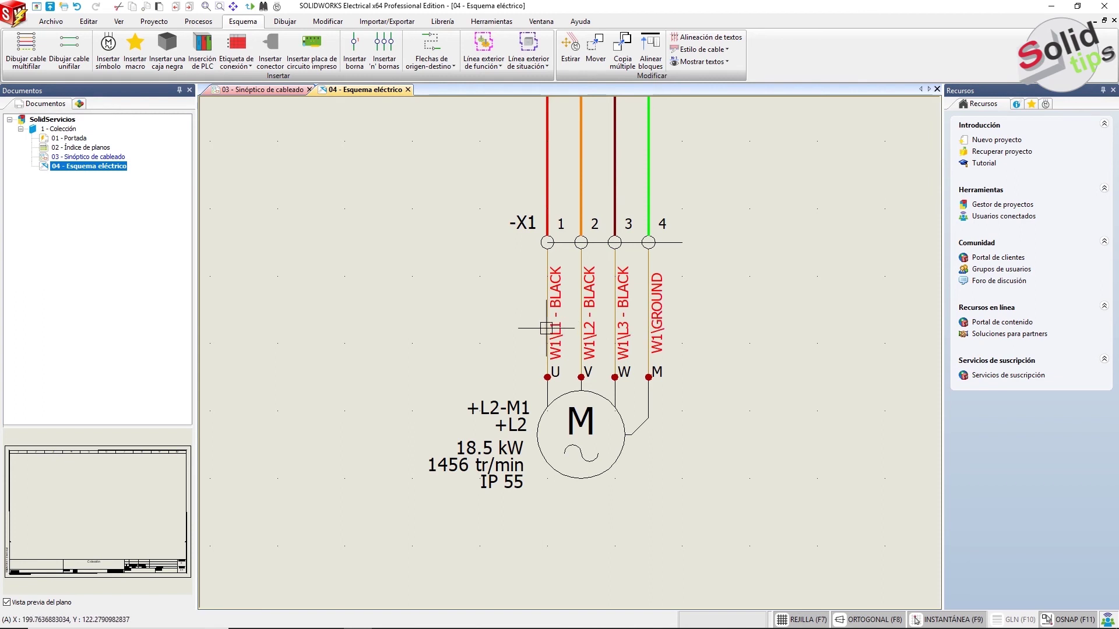
scroll(726, 368, "down", 4)
middle_click_drag(711, 375, 568, 430)
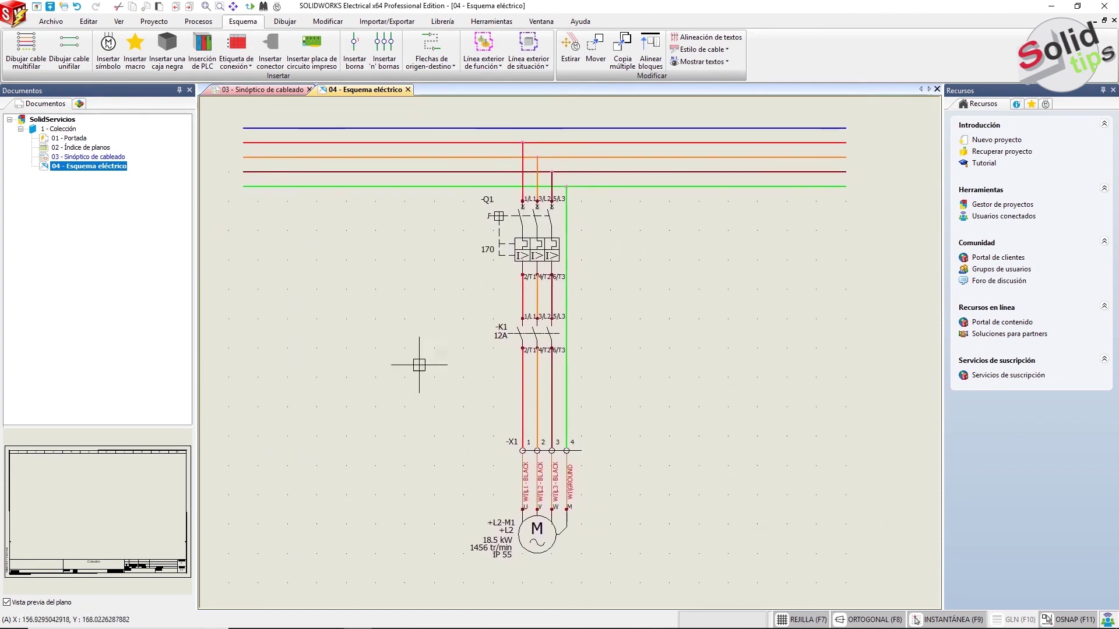
Run Numerar nuevos cables from Procesos, numbering new wires L1-1 through L3-3.
left_click(236, 46)
left_click(198, 22)
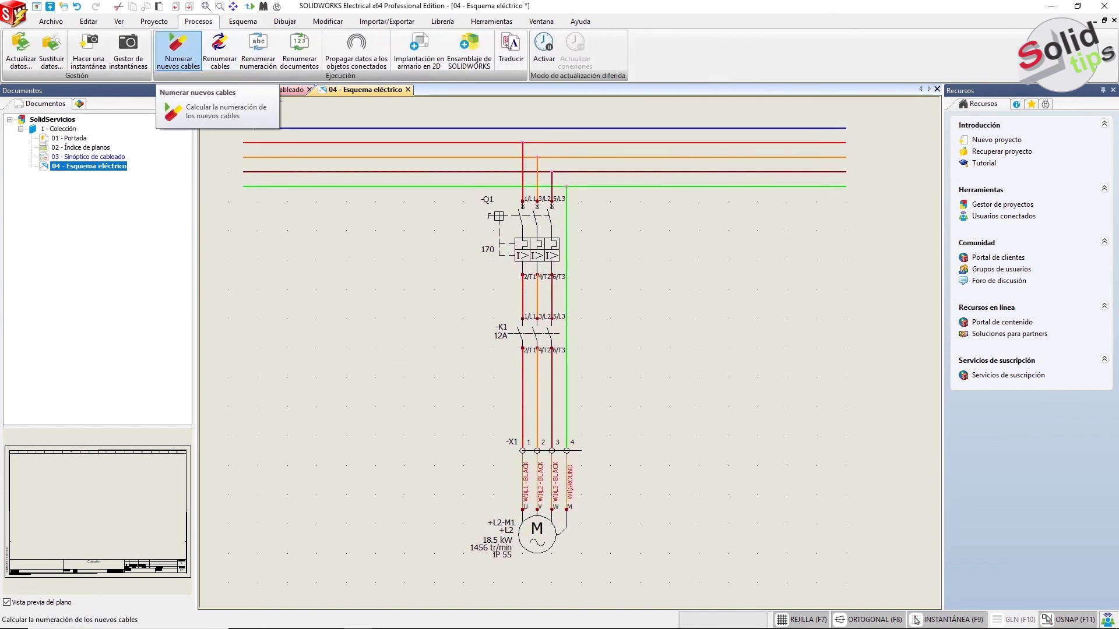
left_click(177, 50)
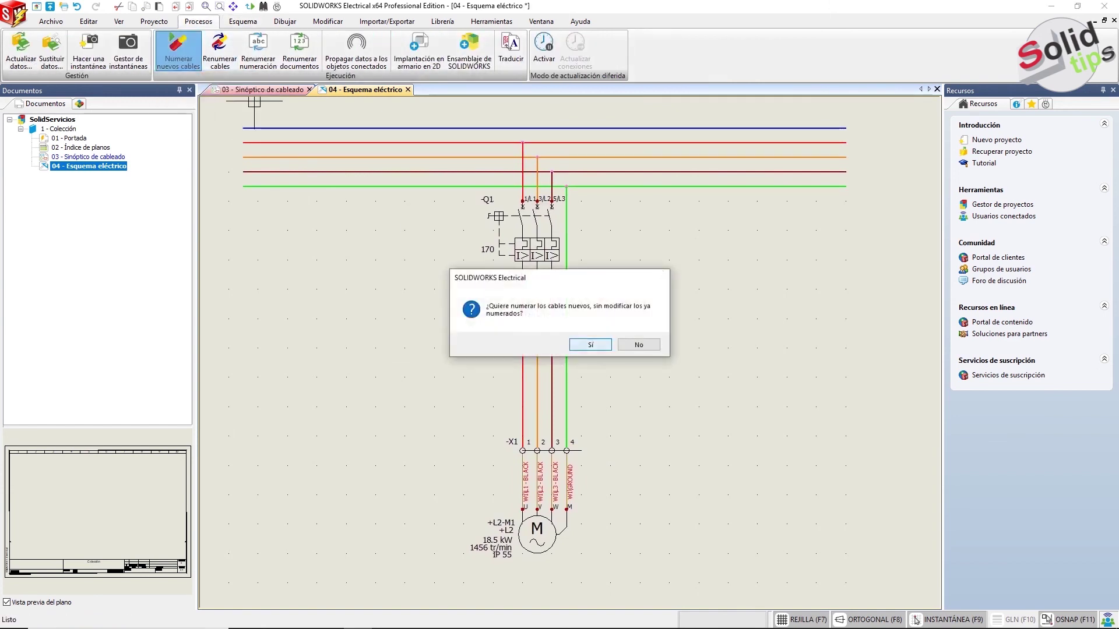
key("Return")
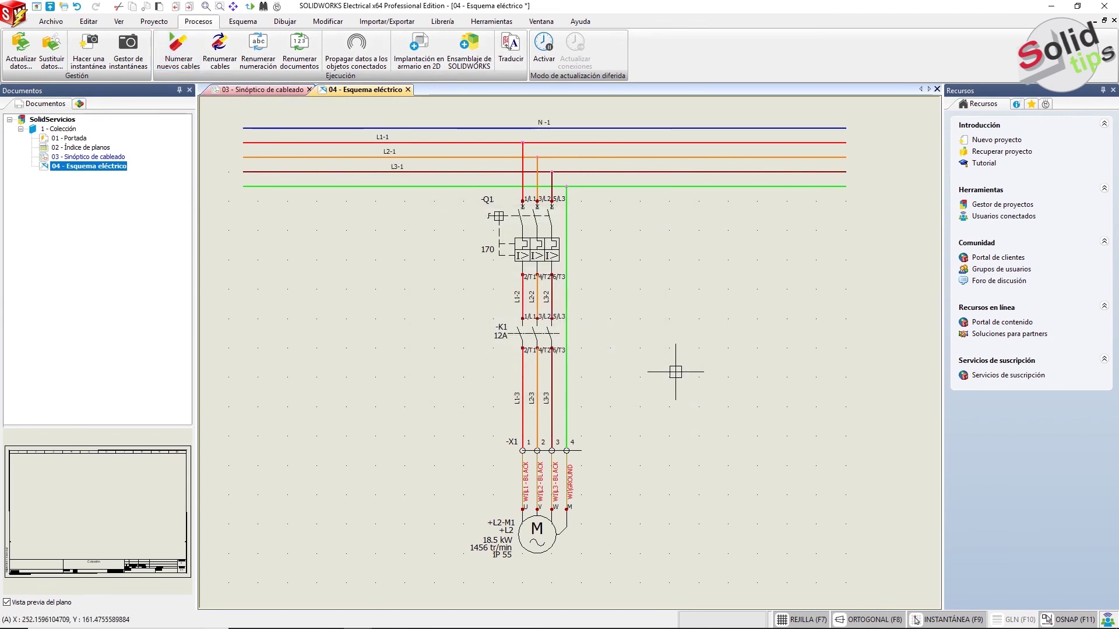
scroll(675, 364, "down", 2)
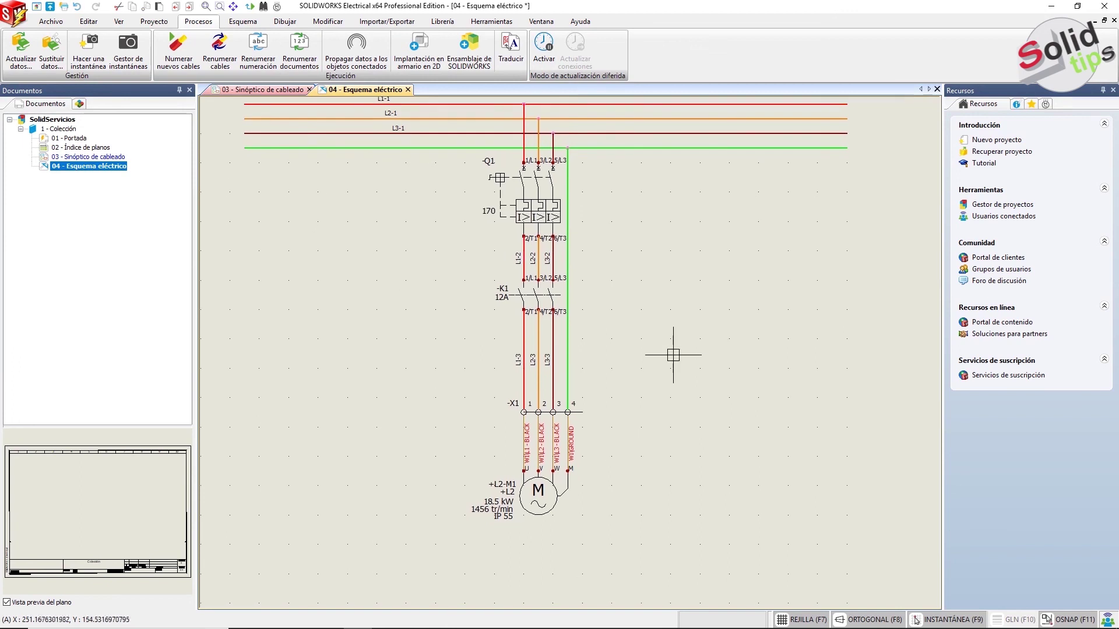